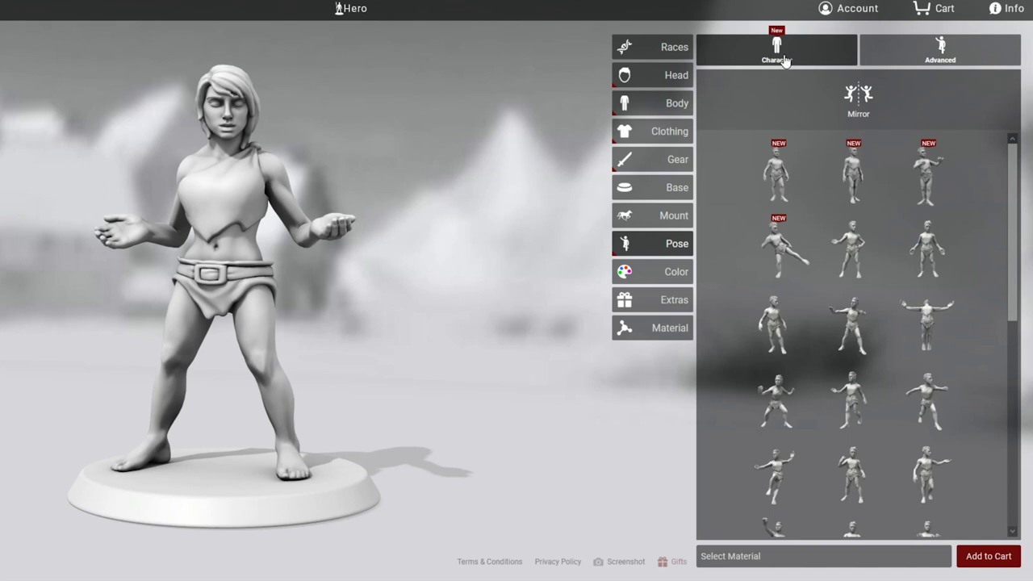
Load the saved hero Gilbetta Color 2 from the hero library
click(956, 60)
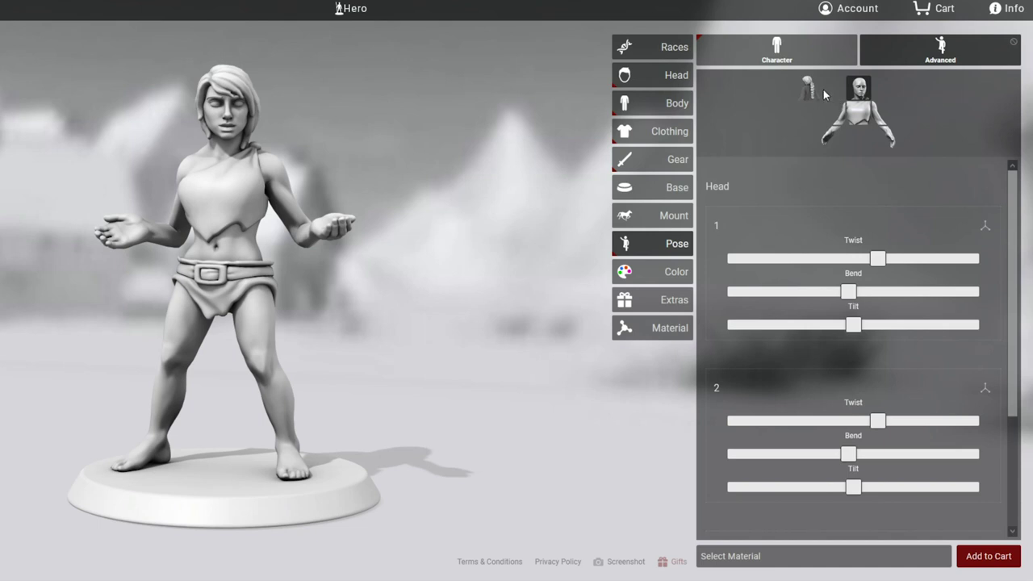
click(787, 50)
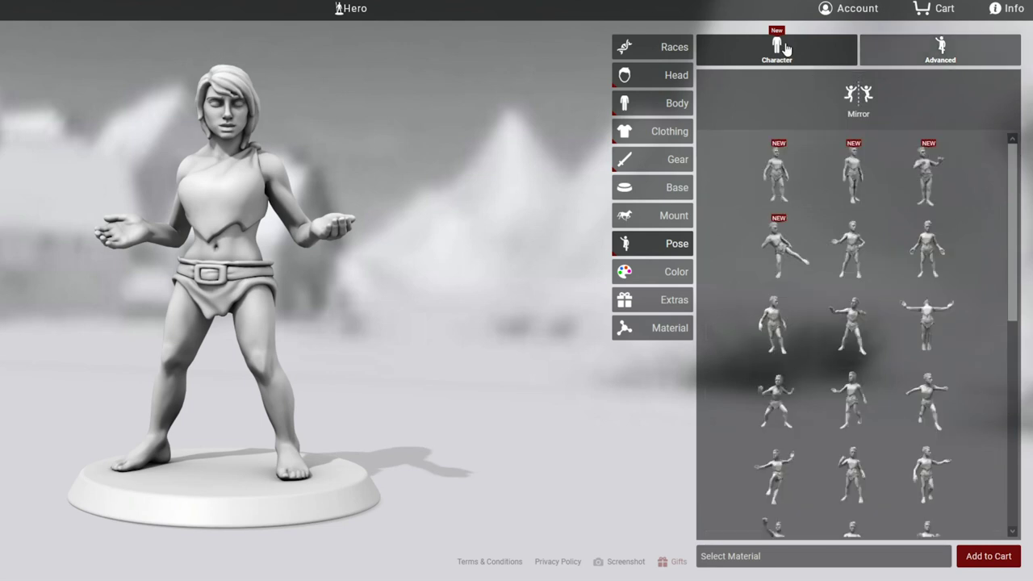
click(356, 8)
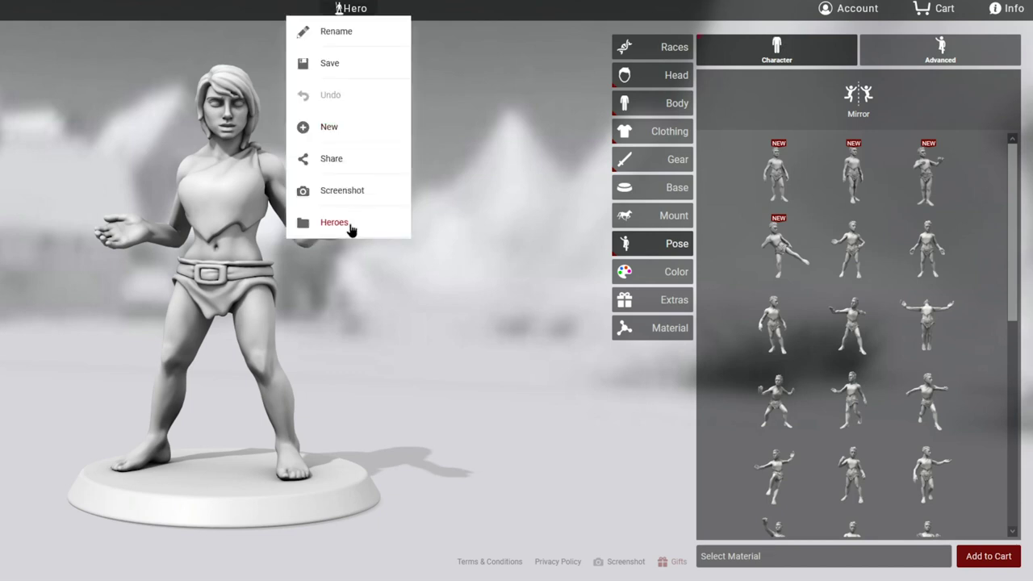
click(350, 230)
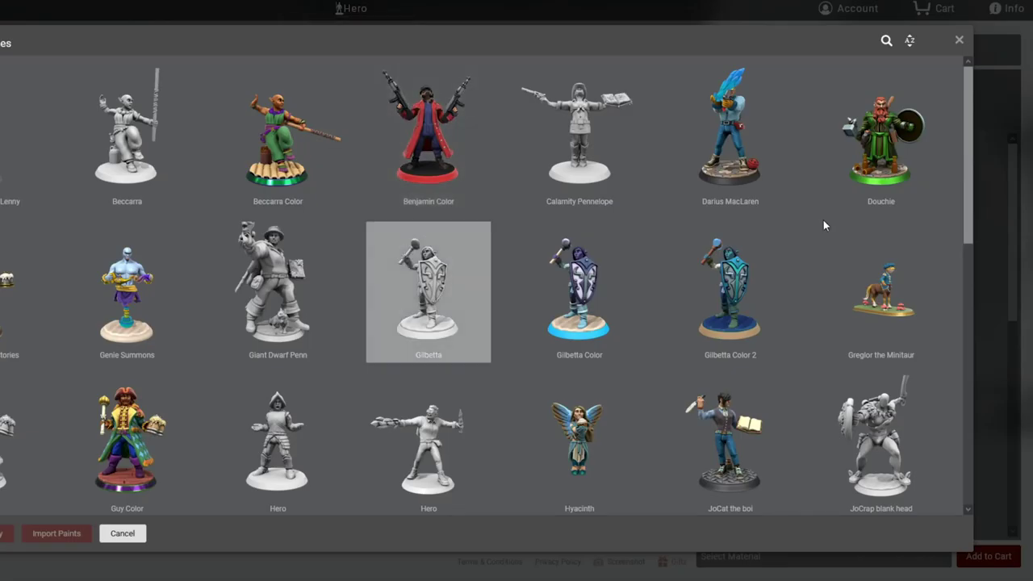
click(730, 286)
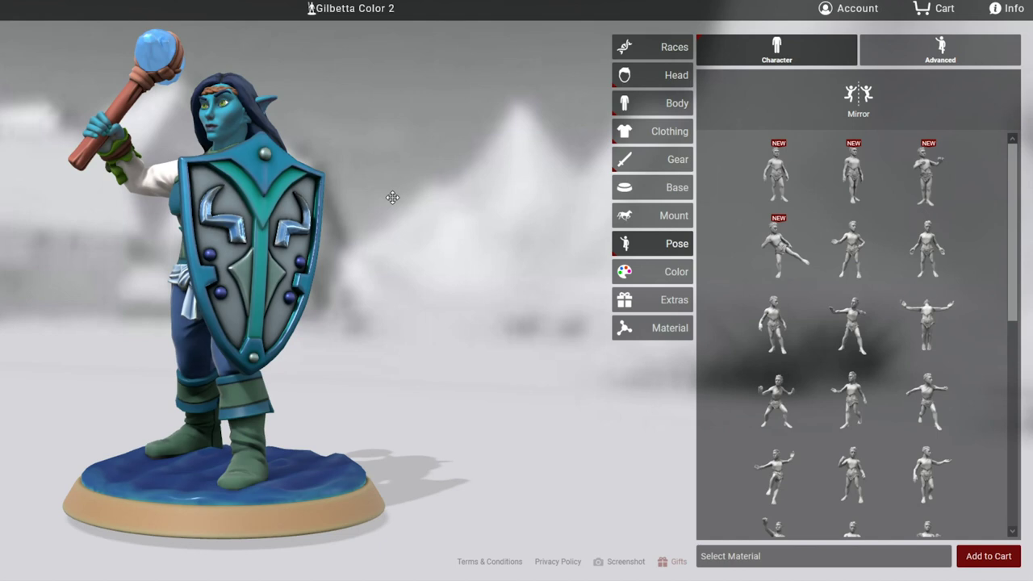
Examine Gilbetta's custom combat pose from several sides together with the advanced head posing controls
drag(427, 202, 461, 319)
drag(571, 329, 601, 338)
drag(491, 320, 442, 120)
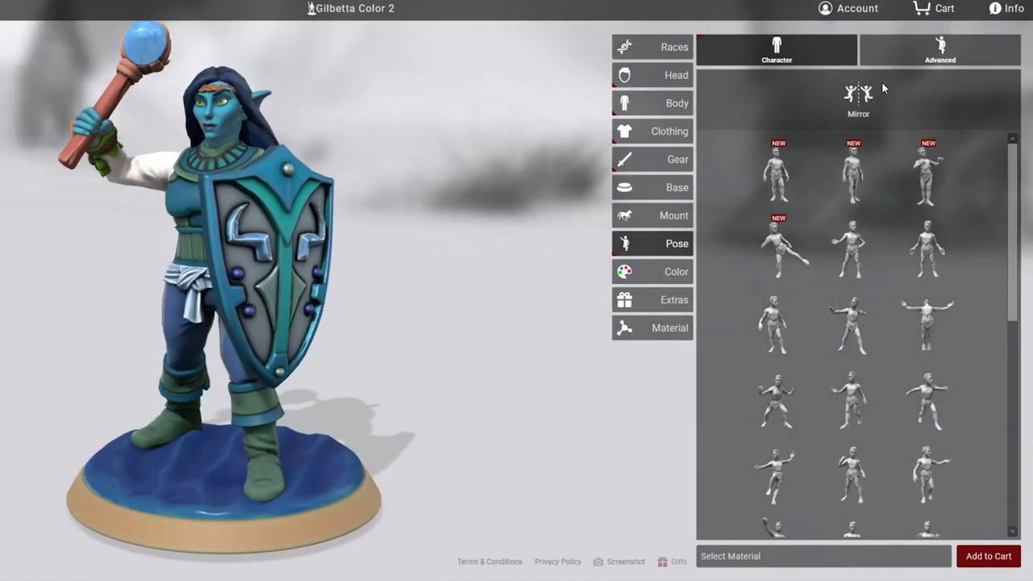
click(916, 48)
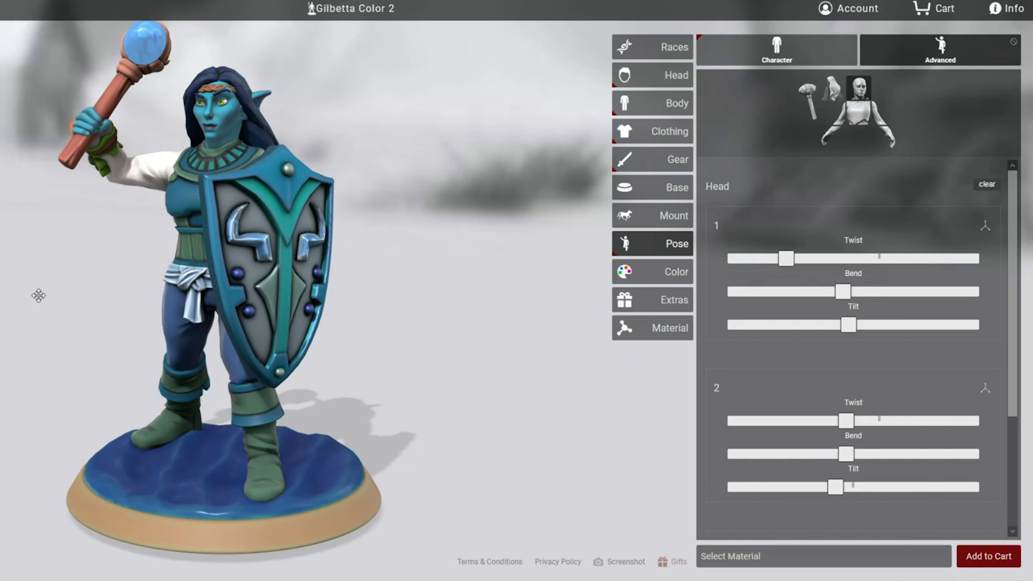
drag(39, 295, 189, 295)
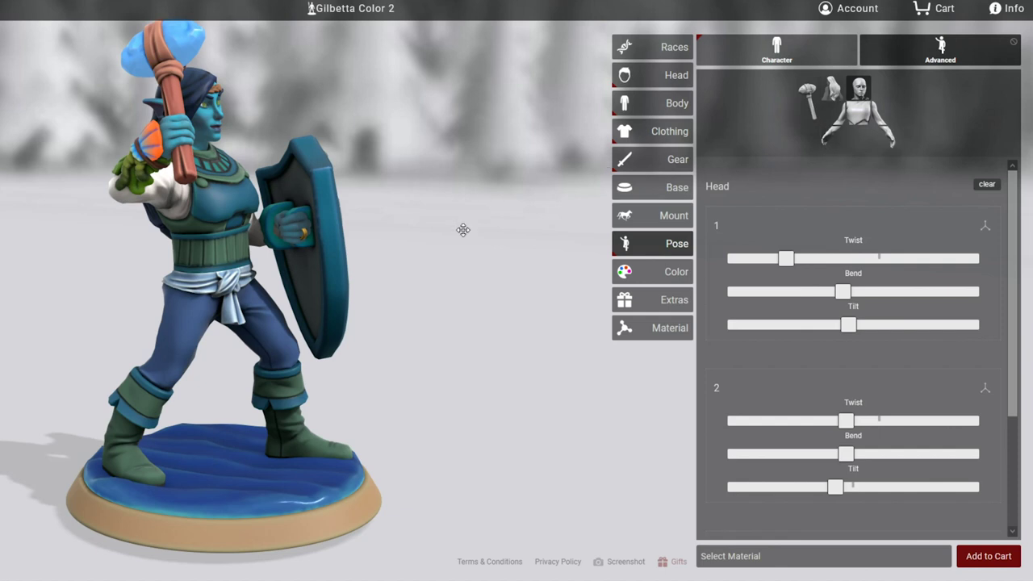
drag(351, 272, 517, 189)
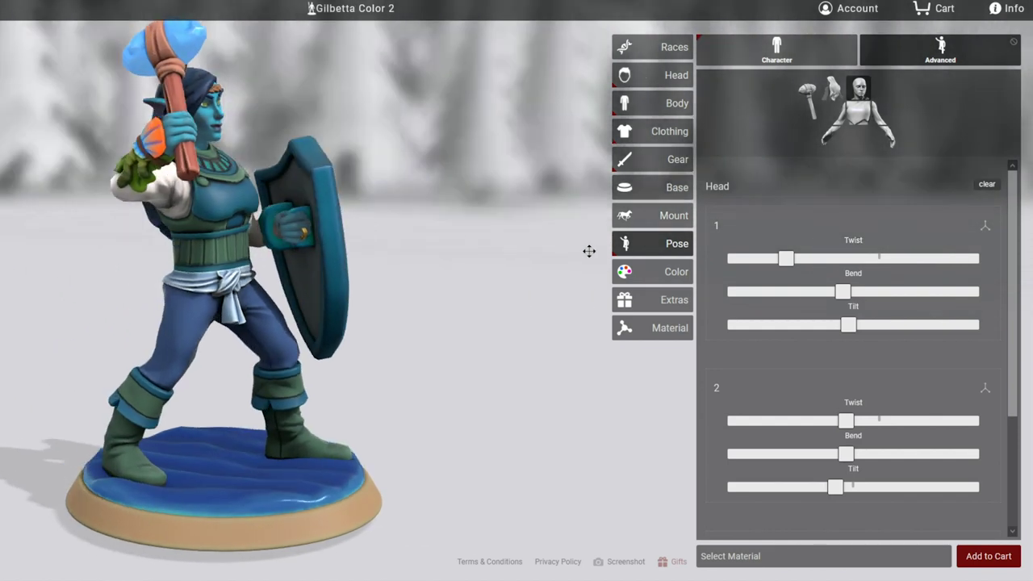
drag(588, 252, 611, 251)
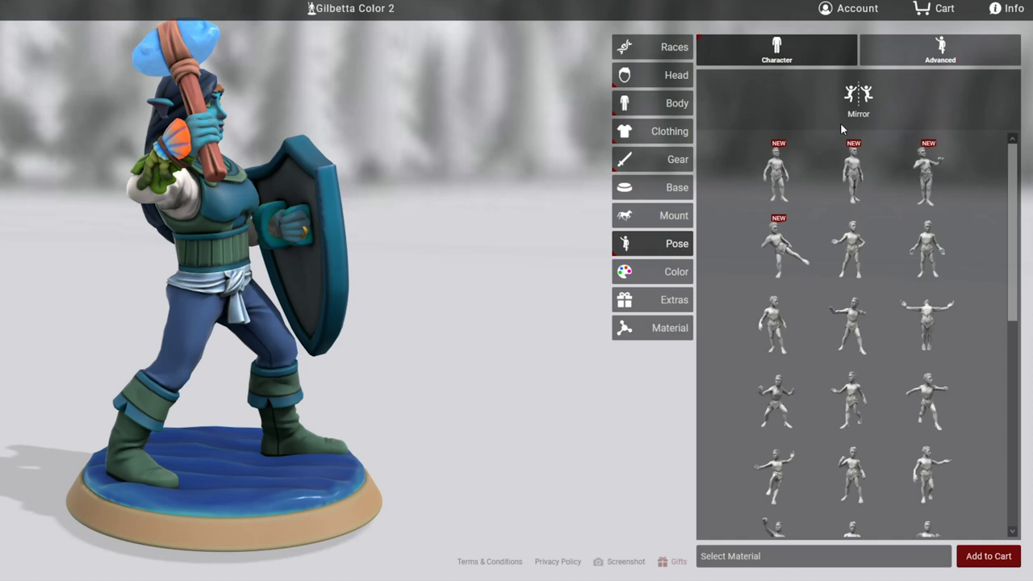
Try the new kicking pose on the character, accepting that custom posing is cleared, and switch to the Soloist pose
click(784, 277)
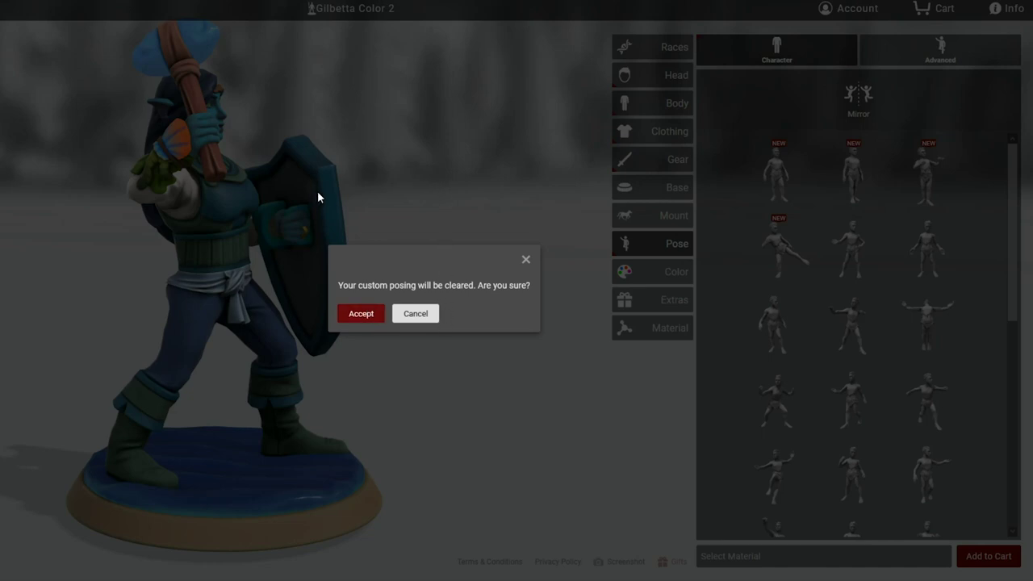
click(362, 313)
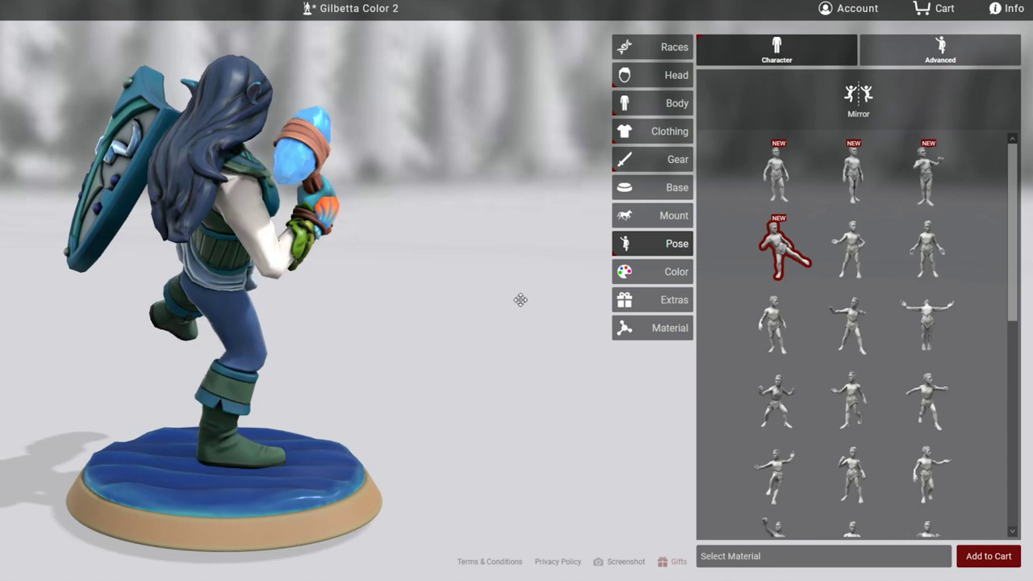
drag(141, 320, 239, 297)
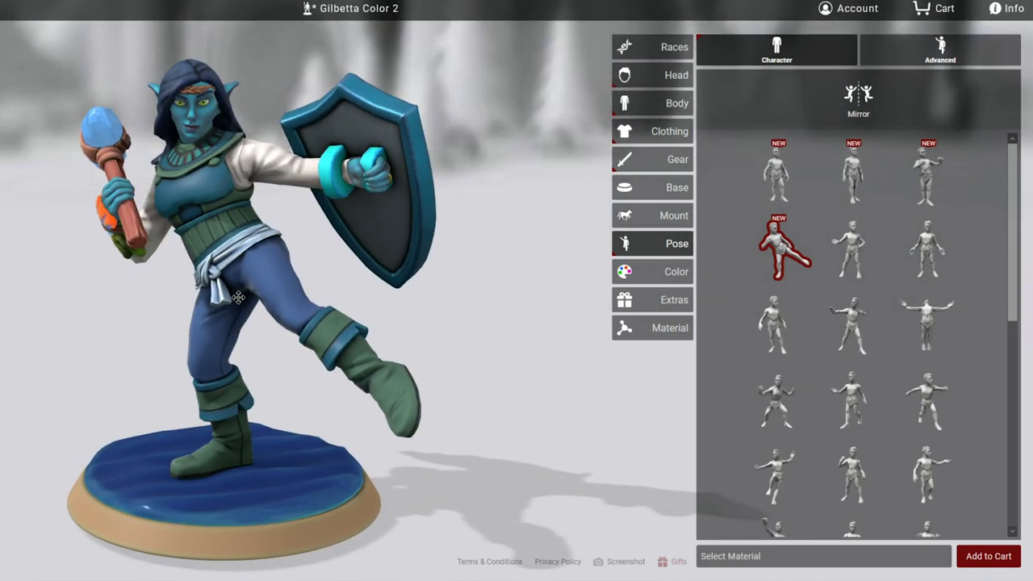
click(928, 174)
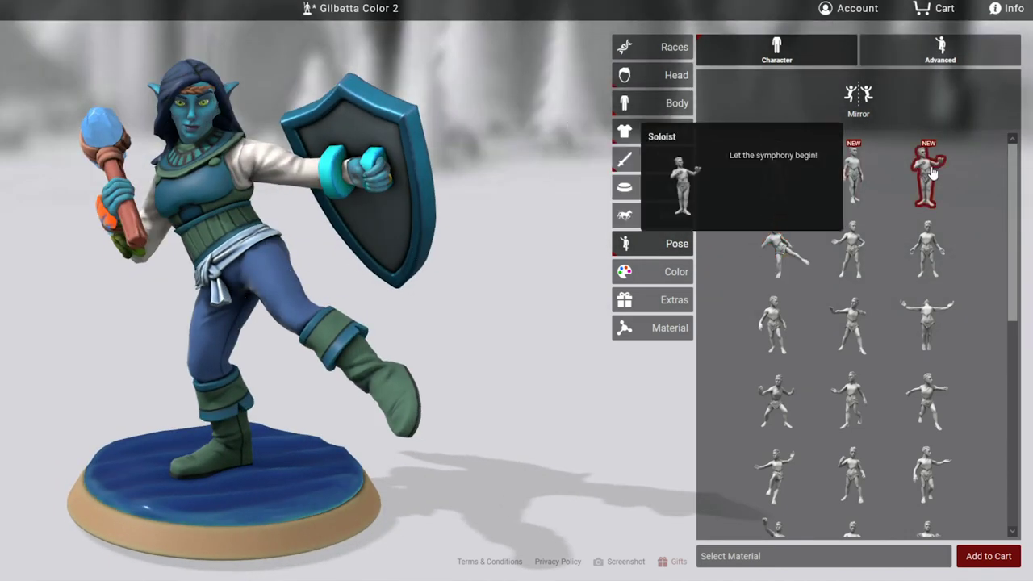
drag(687, 382, 687, 449)
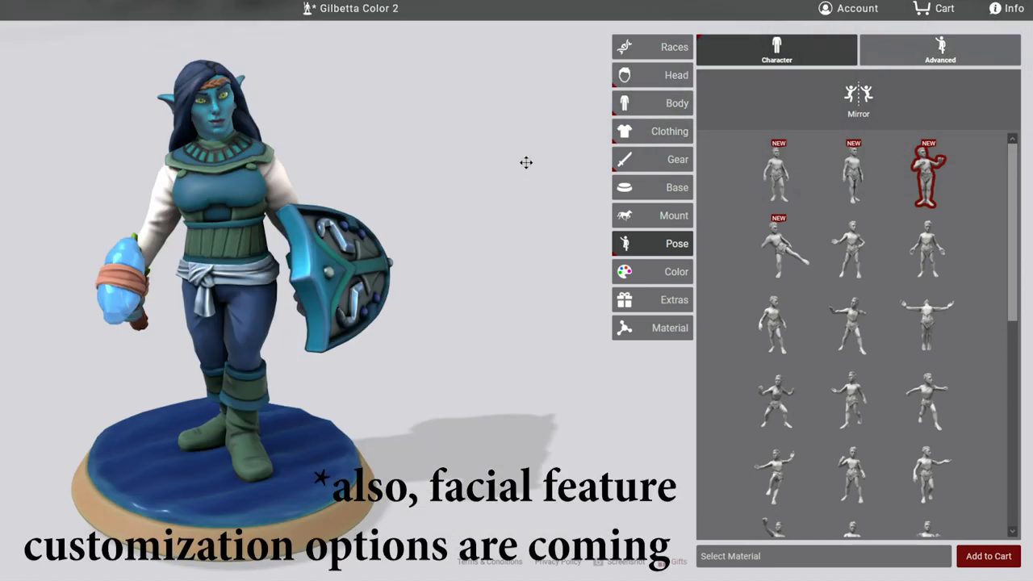
drag(526, 162, 451, 159)
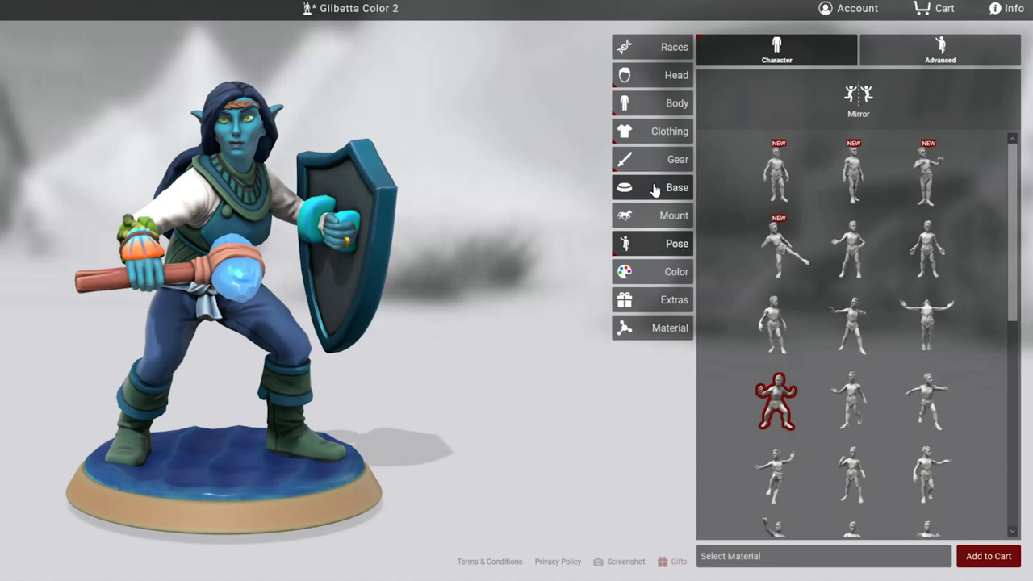
Add a penguin to the base and try Relaxed Regard and other standing poses on the character
click(655, 188)
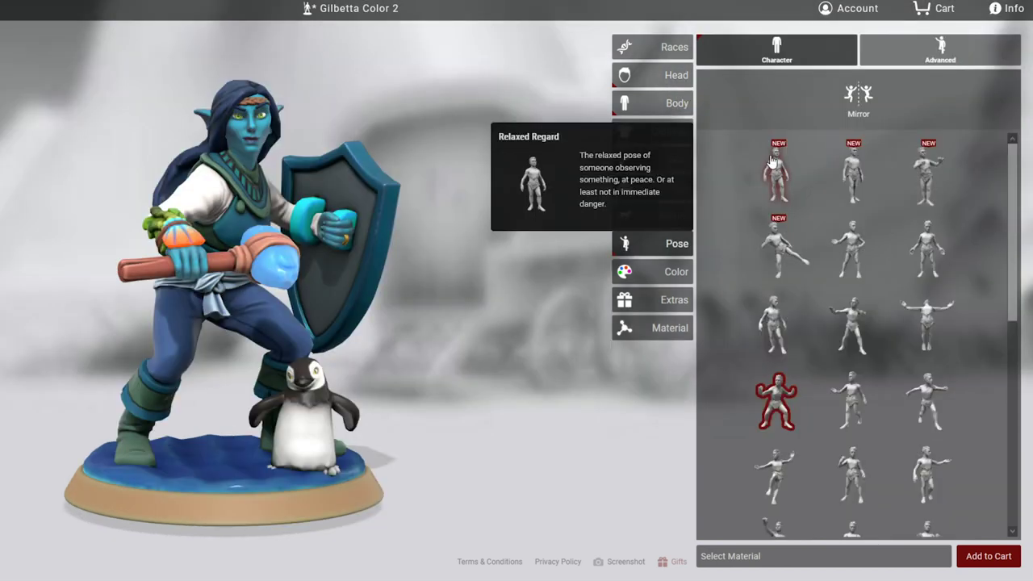
click(777, 172)
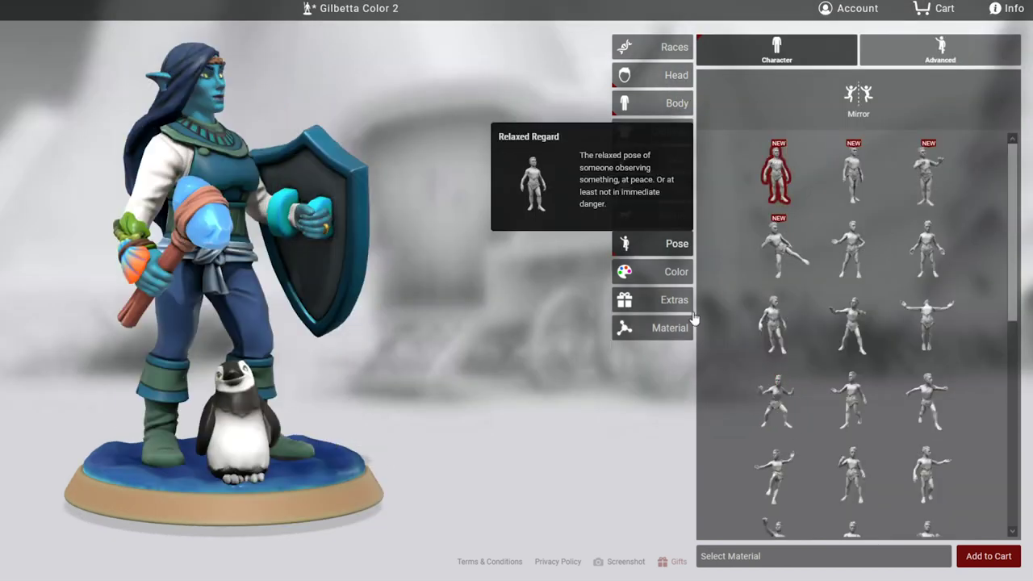
click(849, 323)
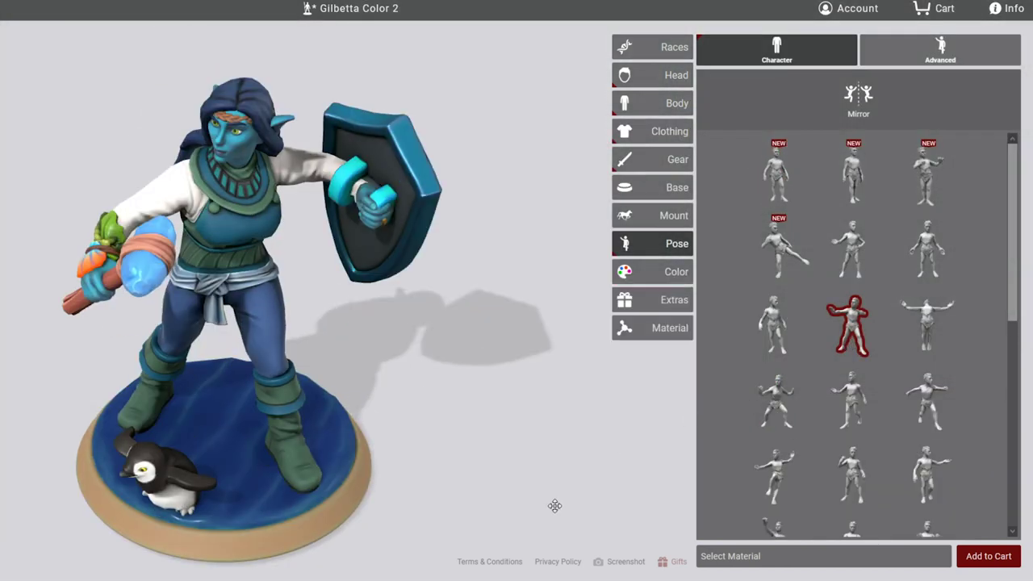
click(851, 398)
Try the Sneaking pose, the arms-outstretched pose and another standing pose on the character with the penguin
scroll(858, 470, down, 1)
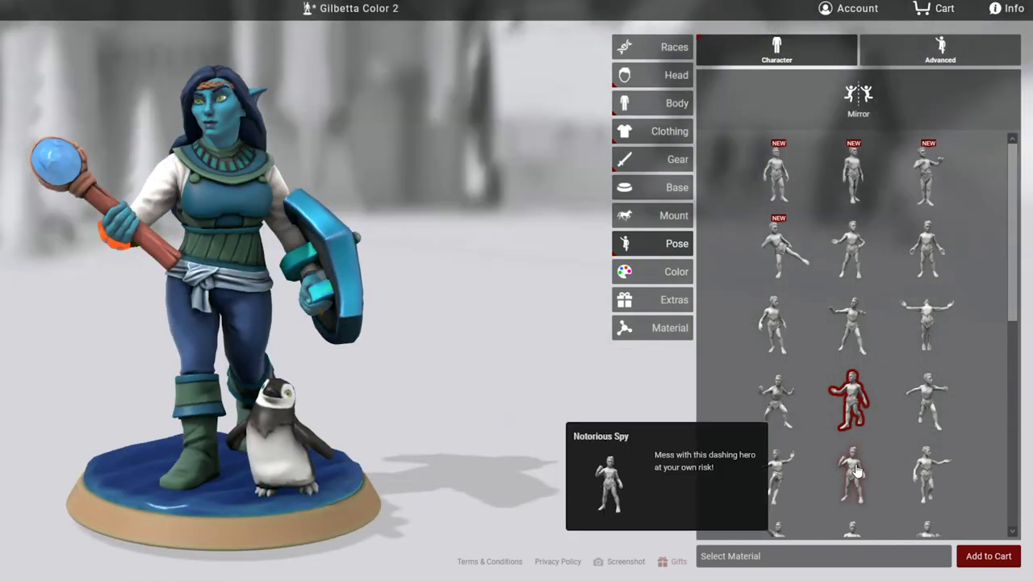
scroll(857, 470, down, 2)
click(852, 412)
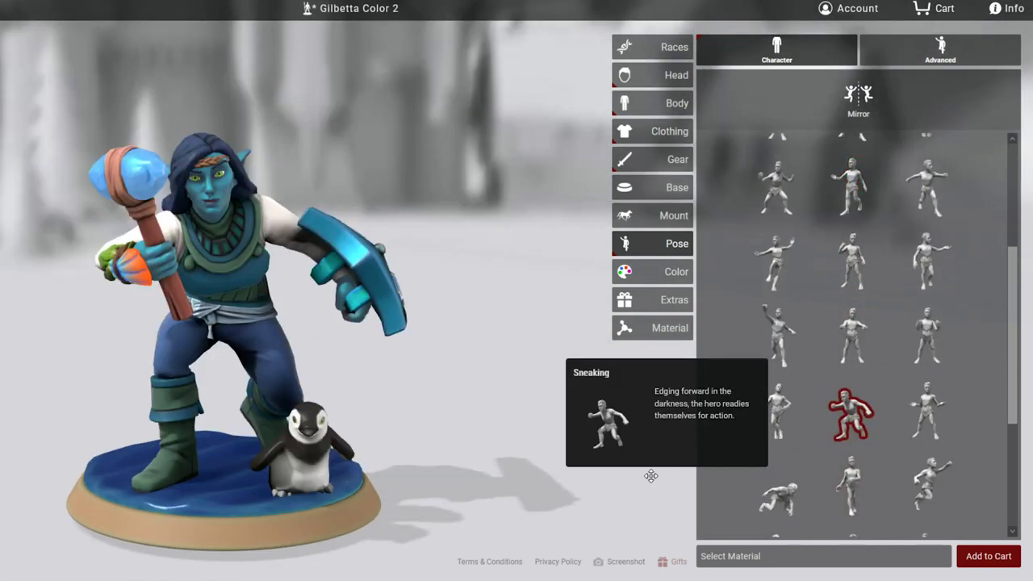
scroll(902, 302, up, 3)
click(931, 325)
scroll(936, 427, down, 1)
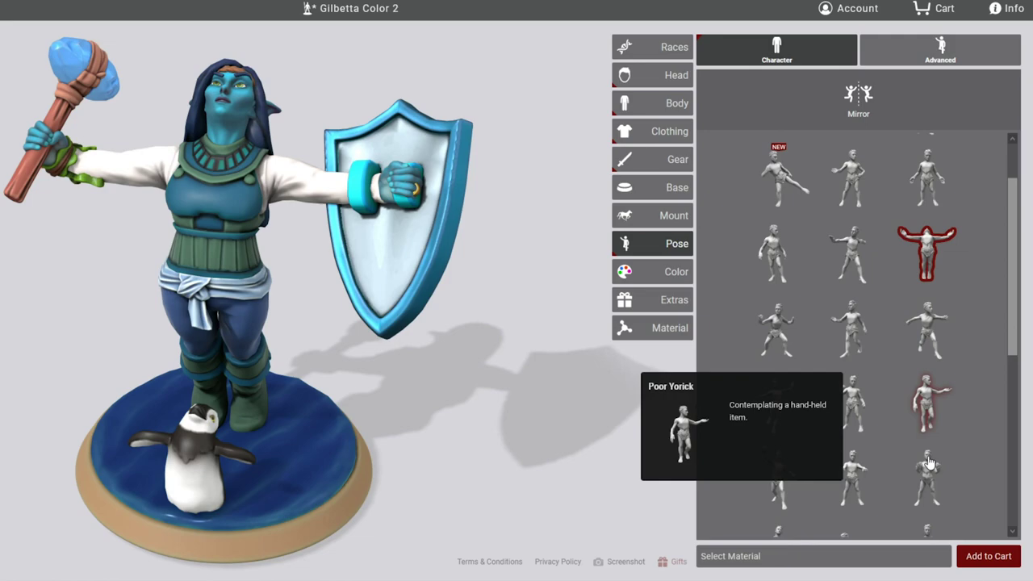
click(928, 468)
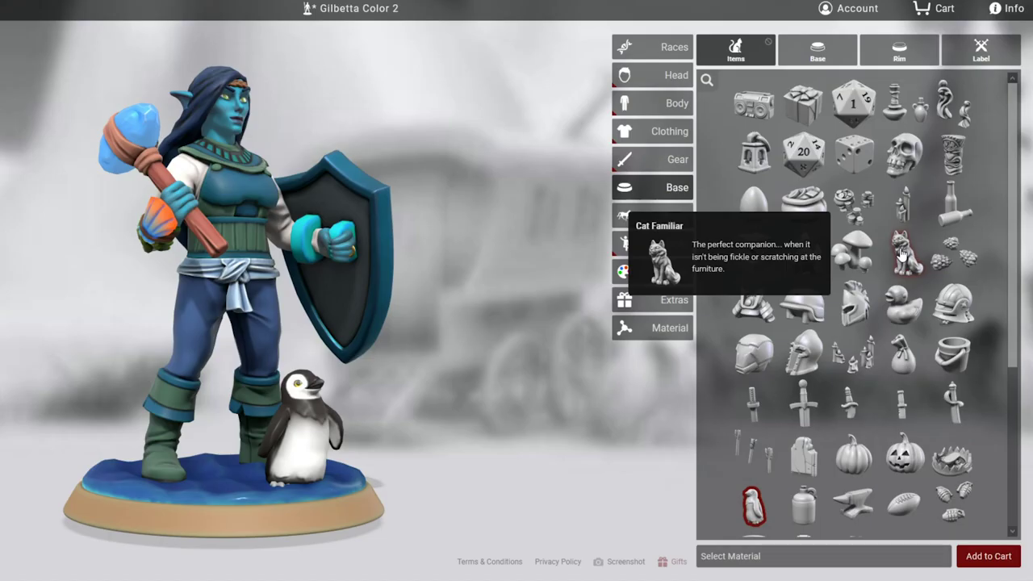
Replace the penguin on the base with the Cat Familiar and give the character the wide crouching combat pose
click(902, 255)
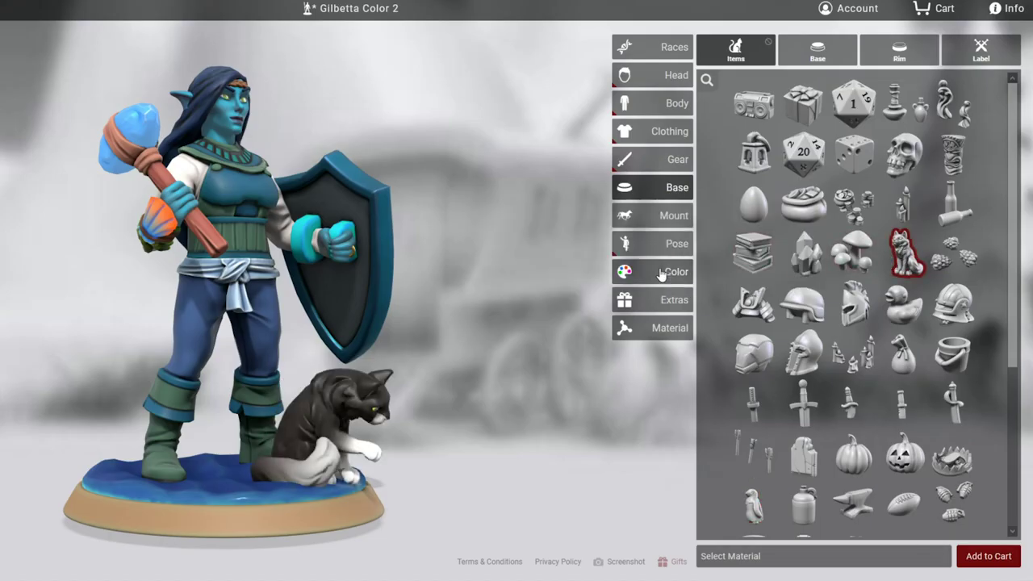
click(661, 243)
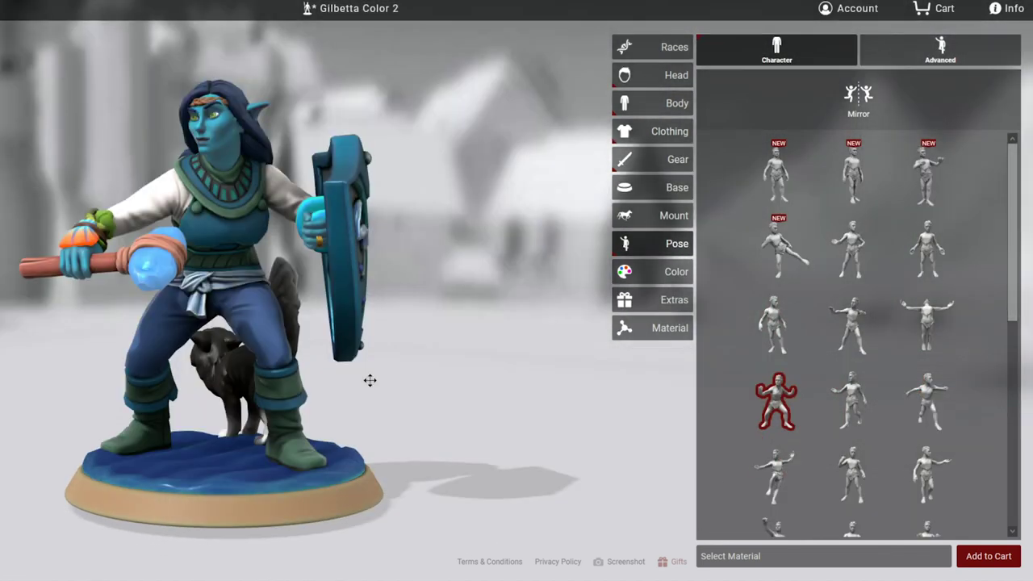
drag(406, 385, 697, 406)
drag(468, 407, 436, 386)
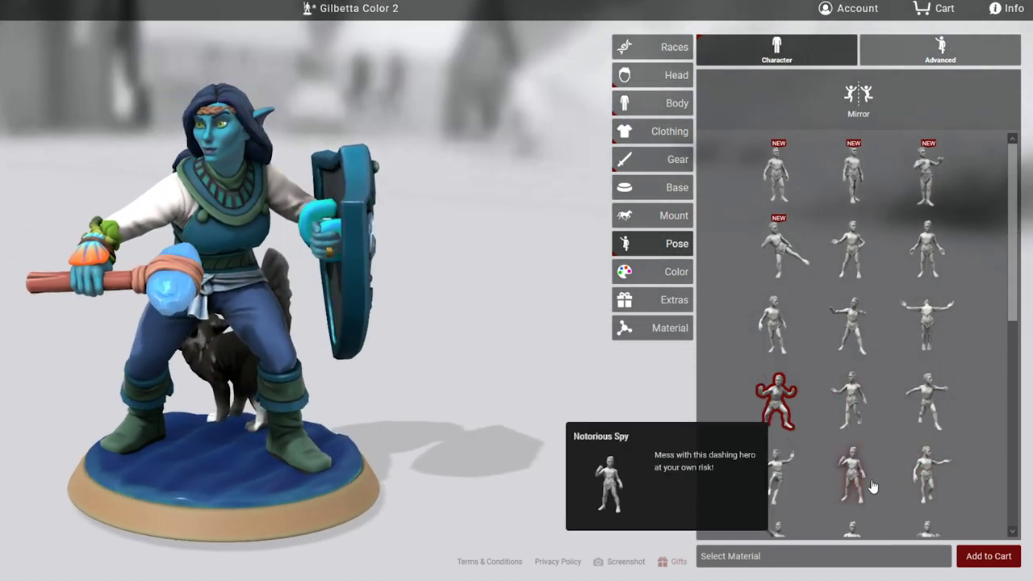
Try the Notorious Spy pose and its neighbour on the character, and settle on the Sneaking pose
click(846, 483)
drag(522, 480, 602, 427)
click(775, 476)
drag(565, 464, 514, 464)
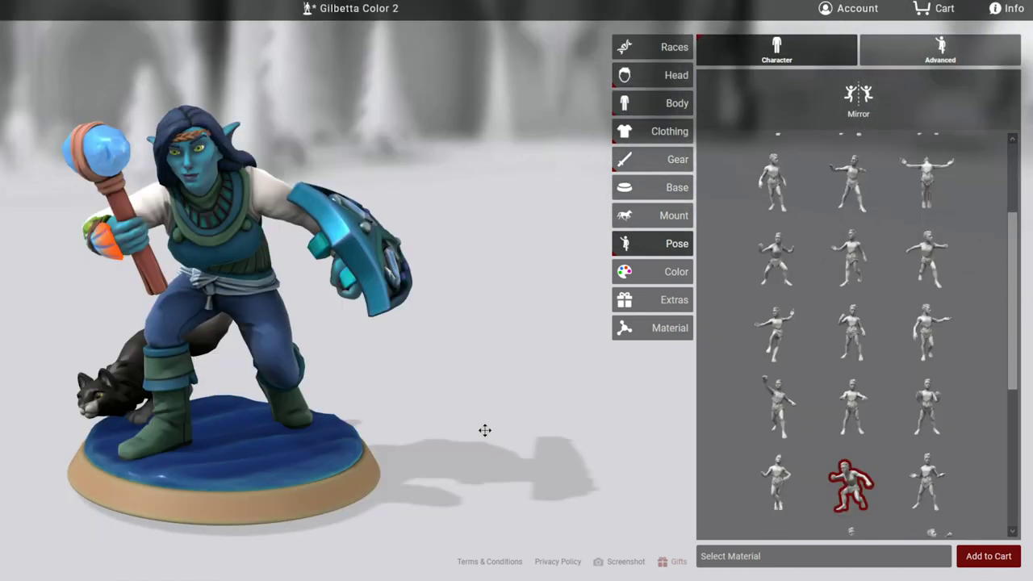
drag(485, 431, 422, 429)
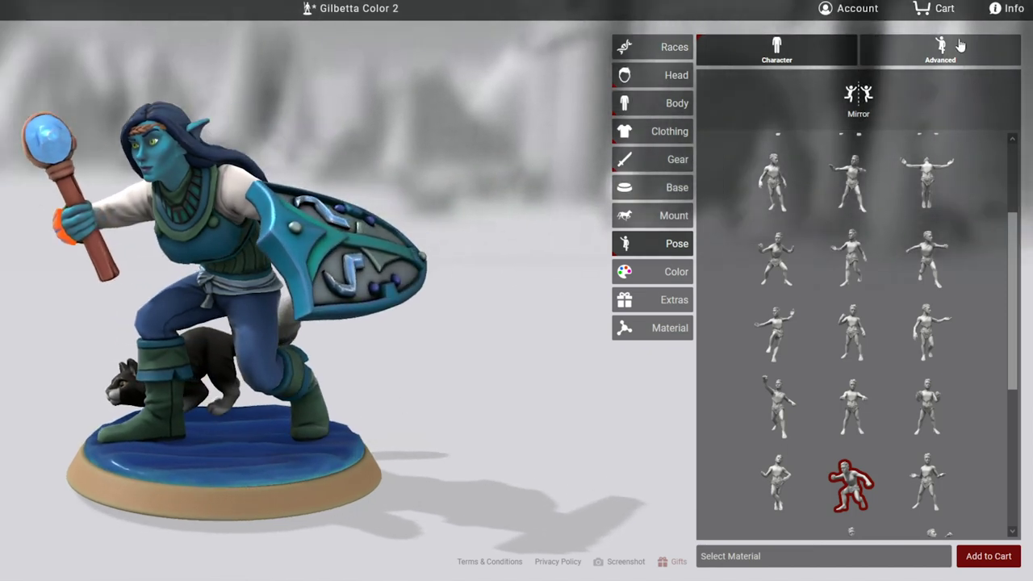
Examine the advanced twist, bend and tilt controls for the head, the torso and the right arm
click(943, 50)
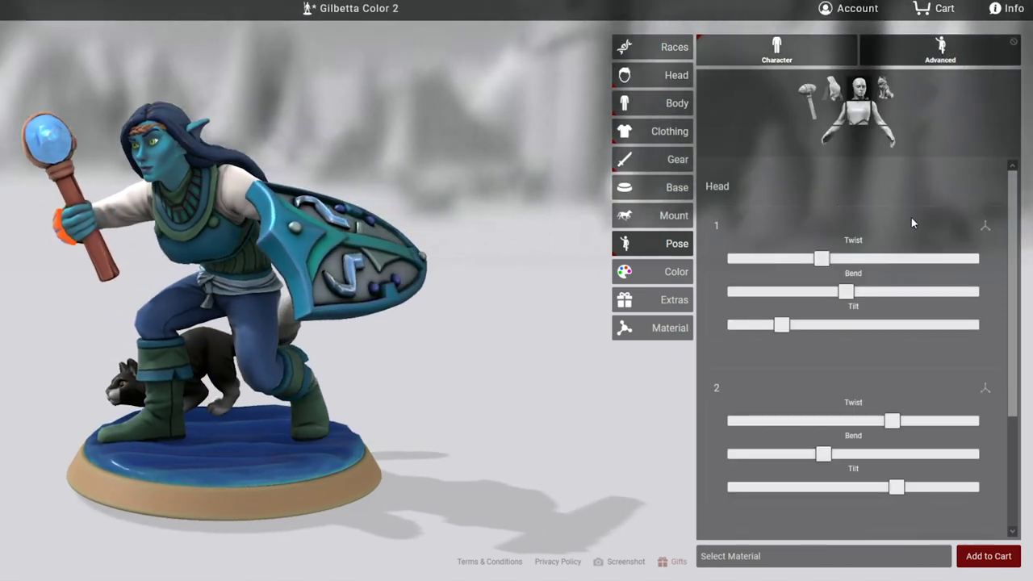
scroll(911, 222, down, 2)
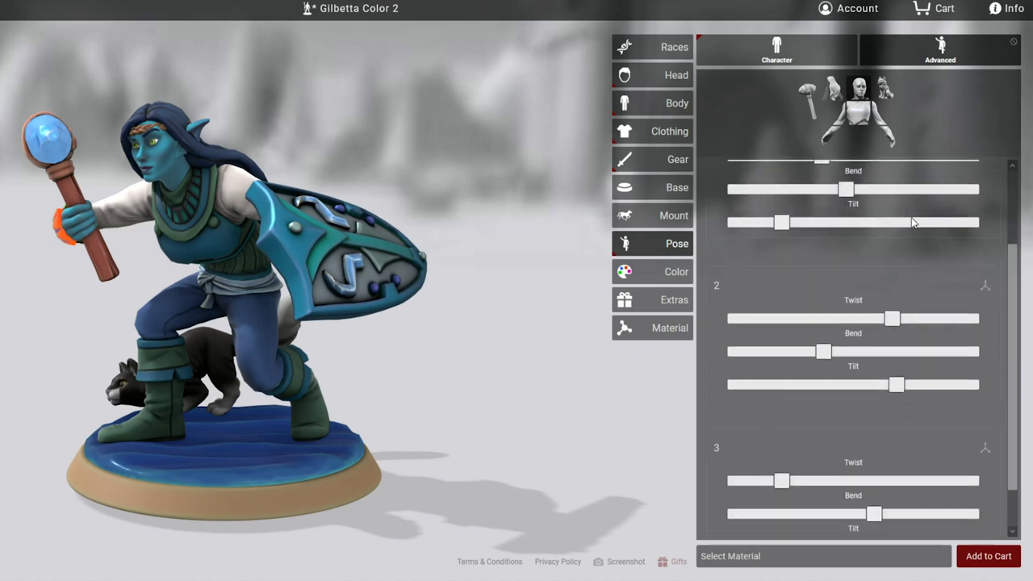
click(859, 119)
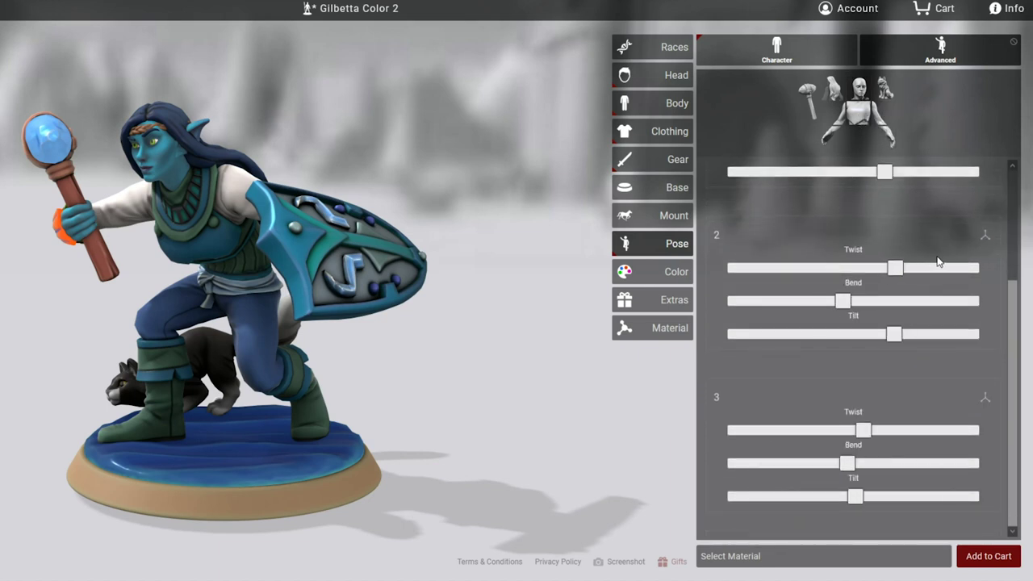
scroll(938, 260, up, 2)
click(833, 115)
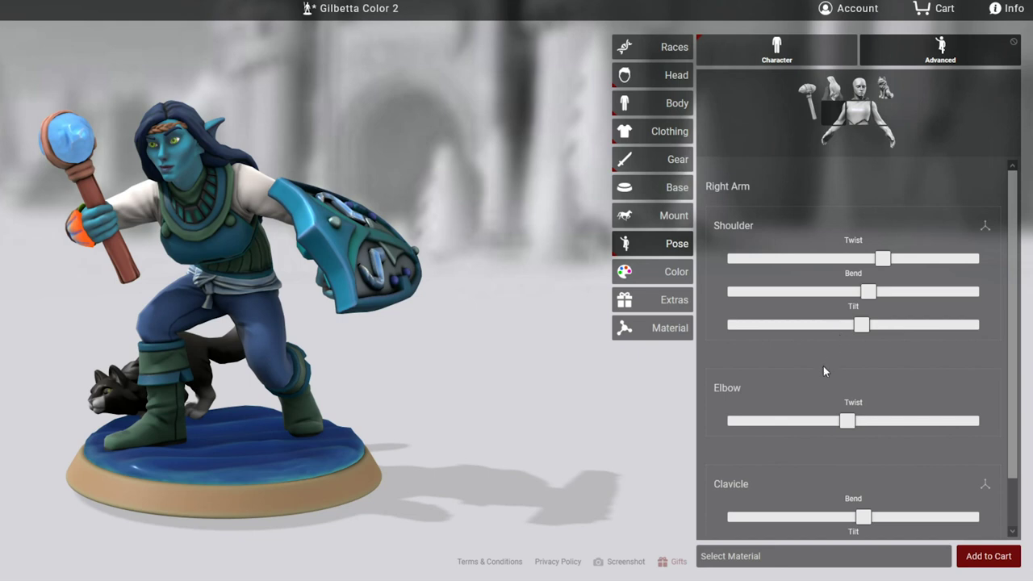
Load the saved Associate Producer hero, the hooded skeleton with a microphone, from the hero library
click(351, 8)
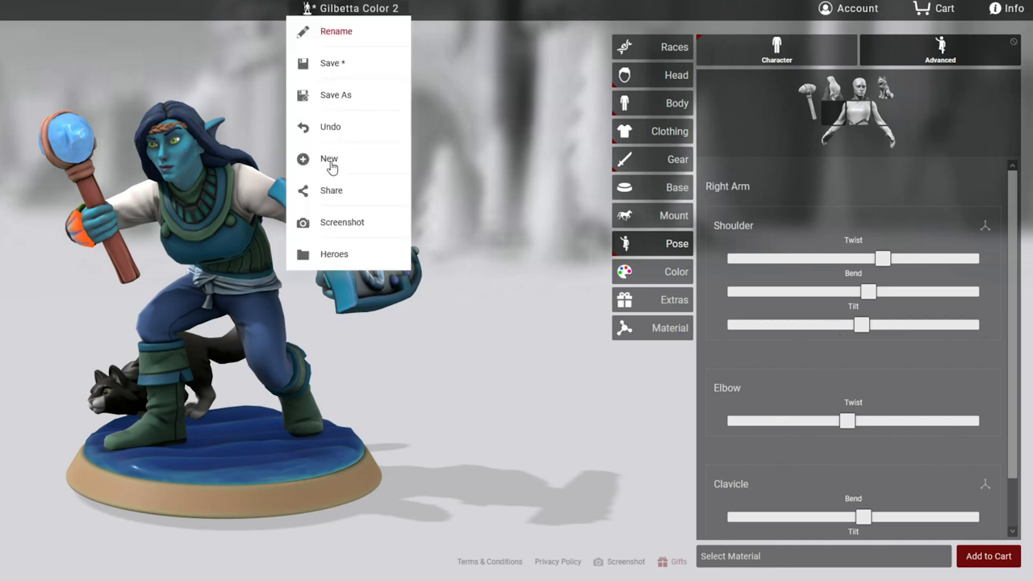
click(330, 256)
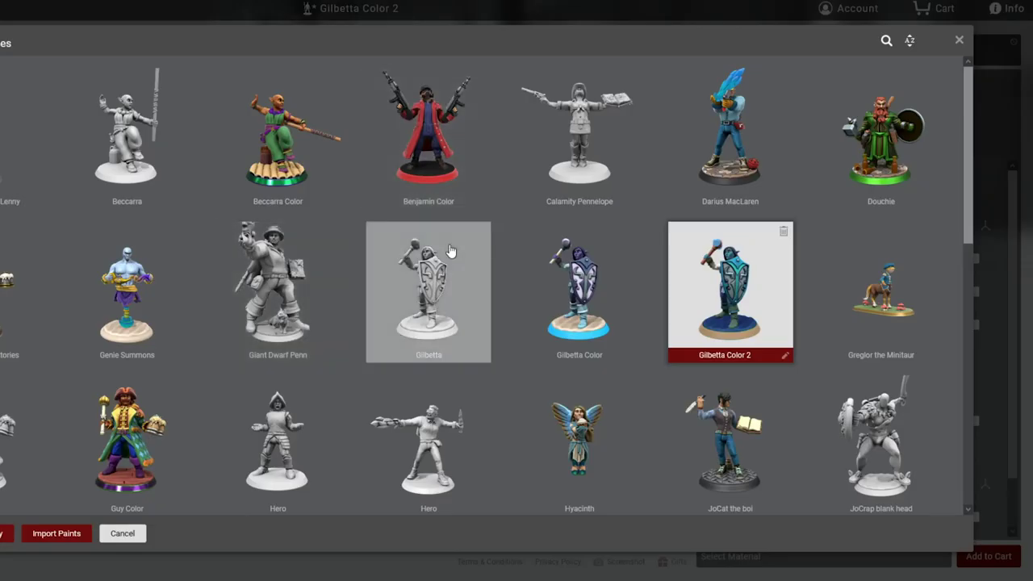
scroll(451, 252, down, 4)
scroll(451, 252, up, 3)
scroll(450, 251, up, 1)
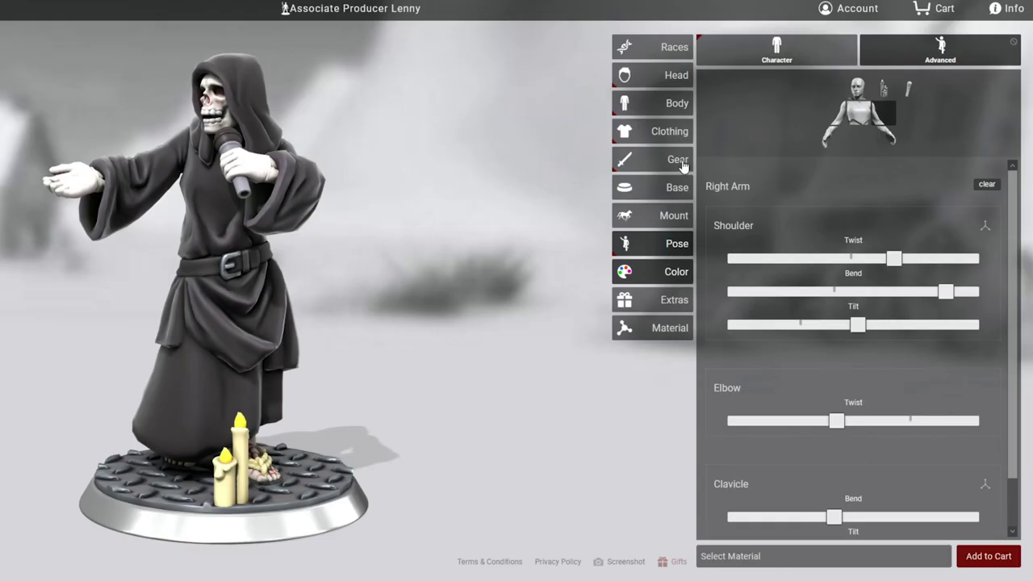
Remove the skeleton's entire outfit and the candles from its base
click(678, 133)
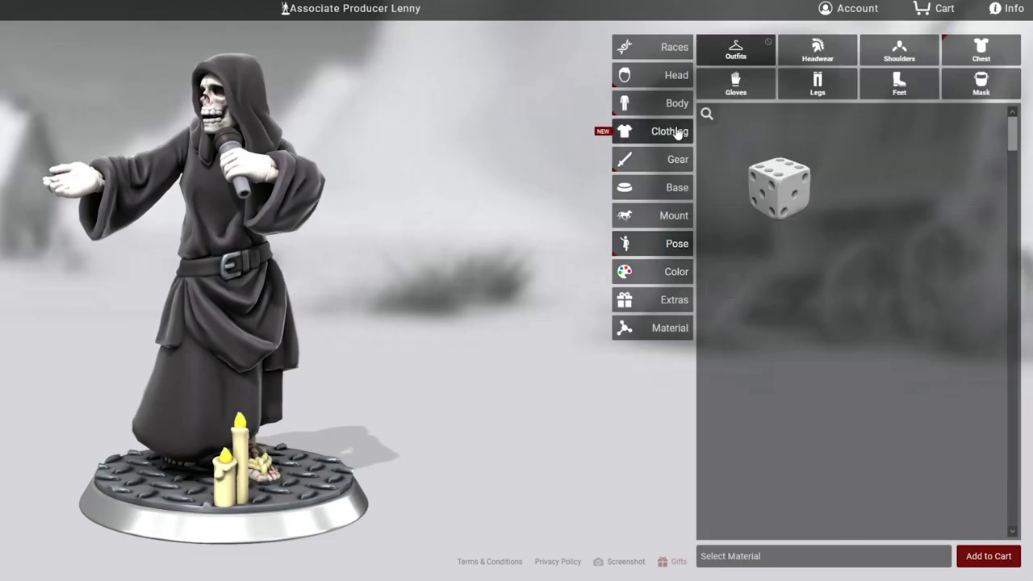
click(769, 43)
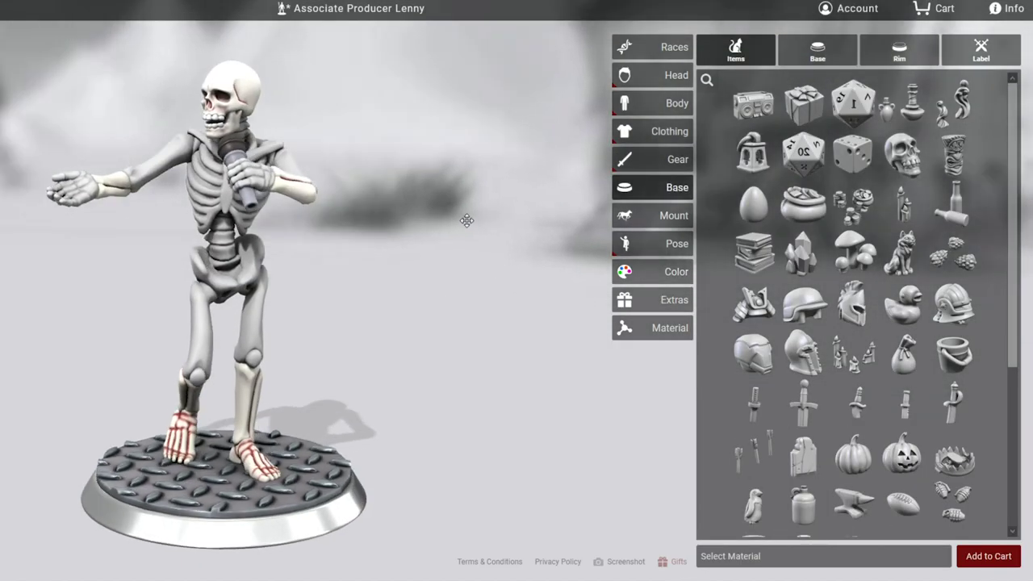
drag(441, 282, 503, 246)
Remove the microphone from the skeleton's hand and apply the new relaxed standing pose with arms lowered
click(658, 159)
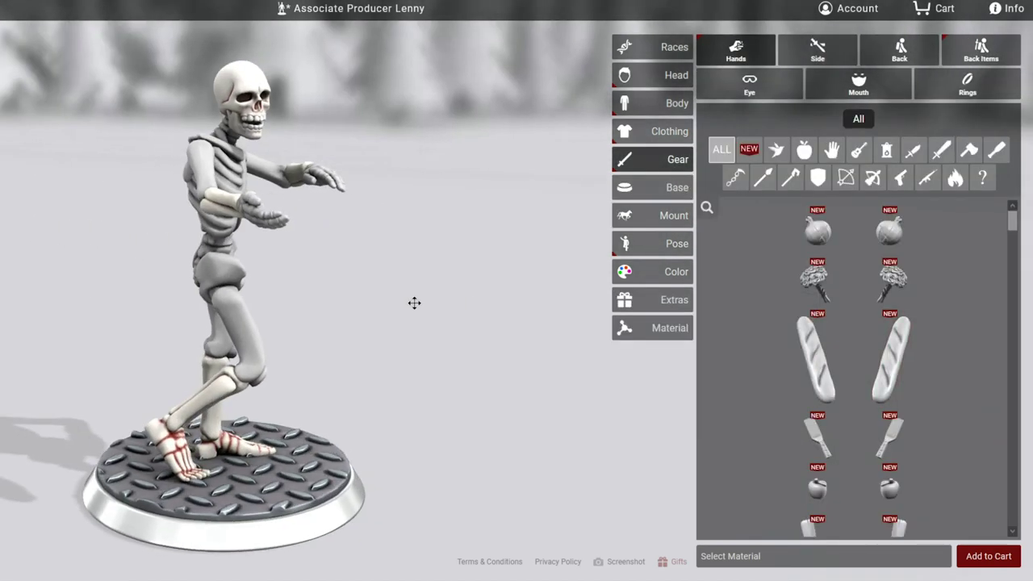
drag(415, 303, 336, 302)
drag(134, 294, 560, 289)
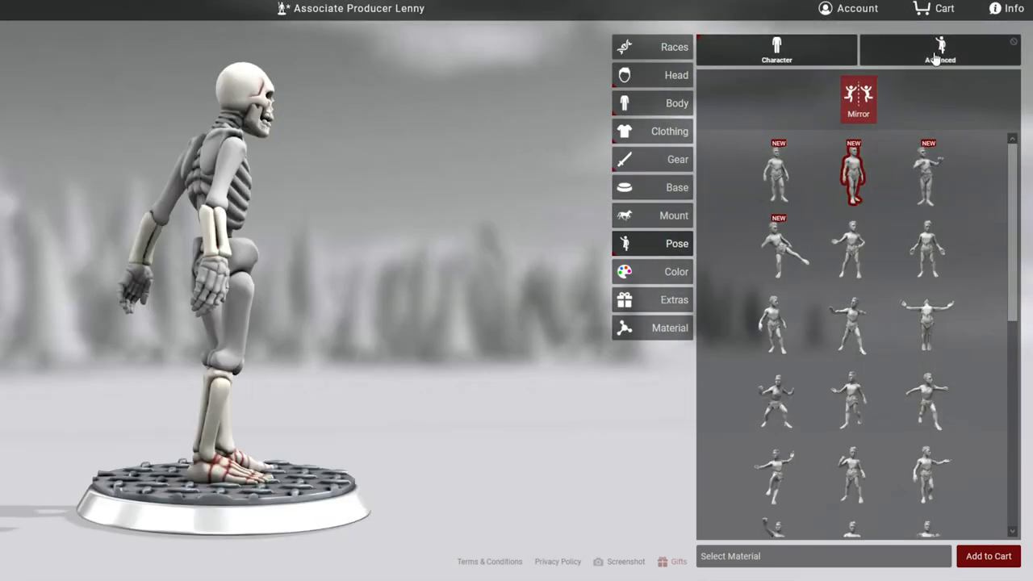
Examine the Twist, Bend and Tilt controls of the three torso joints and their rotation handles on the skeleton
click(934, 58)
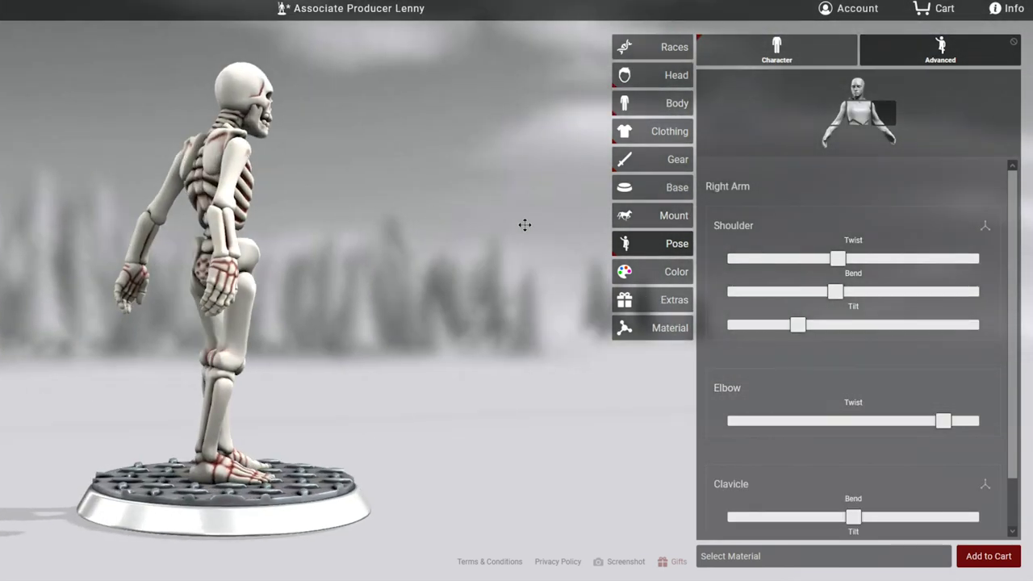
drag(525, 225, 565, 224)
click(865, 140)
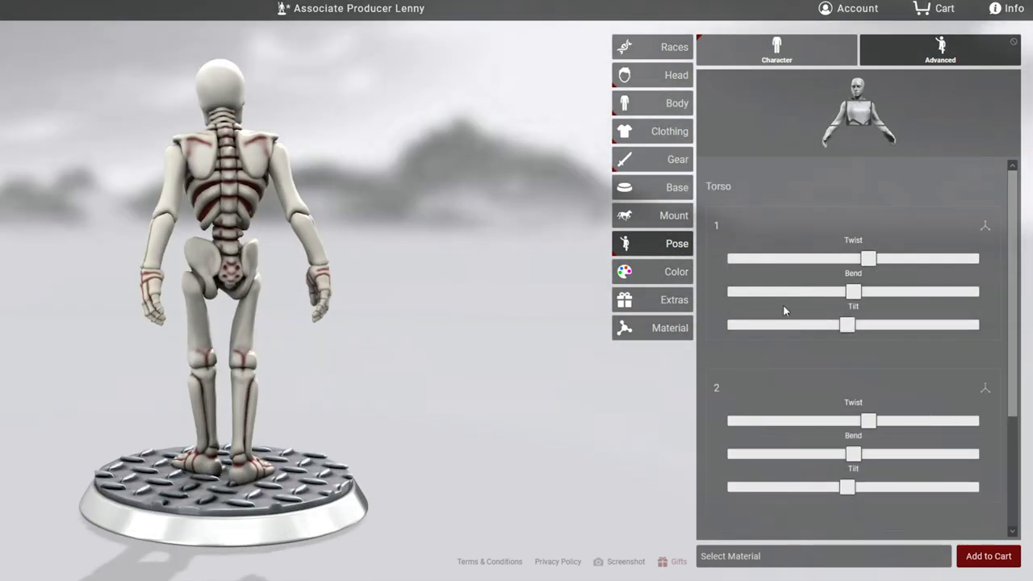
scroll(784, 310, down, 2)
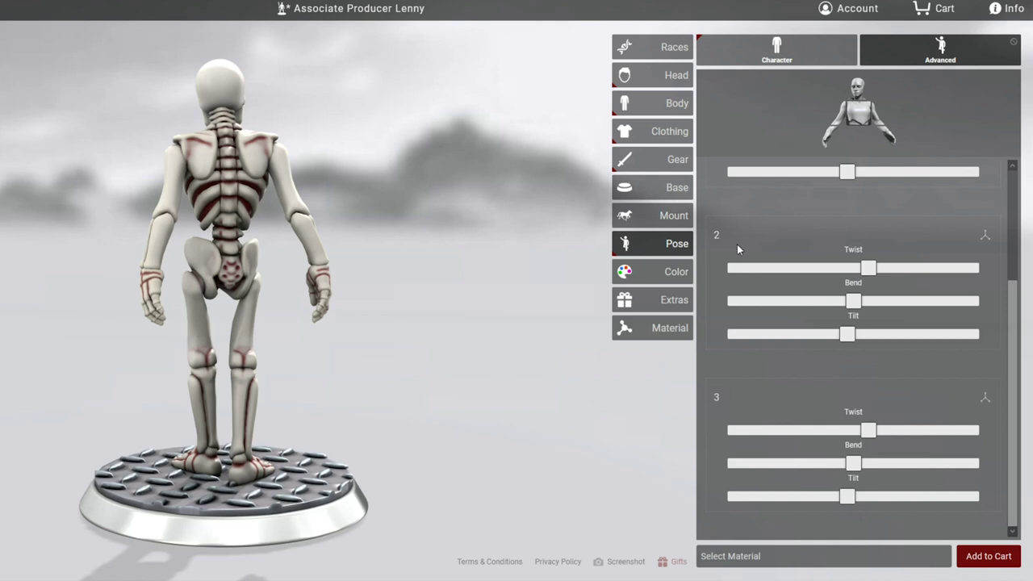
scroll(986, 228, up, 2)
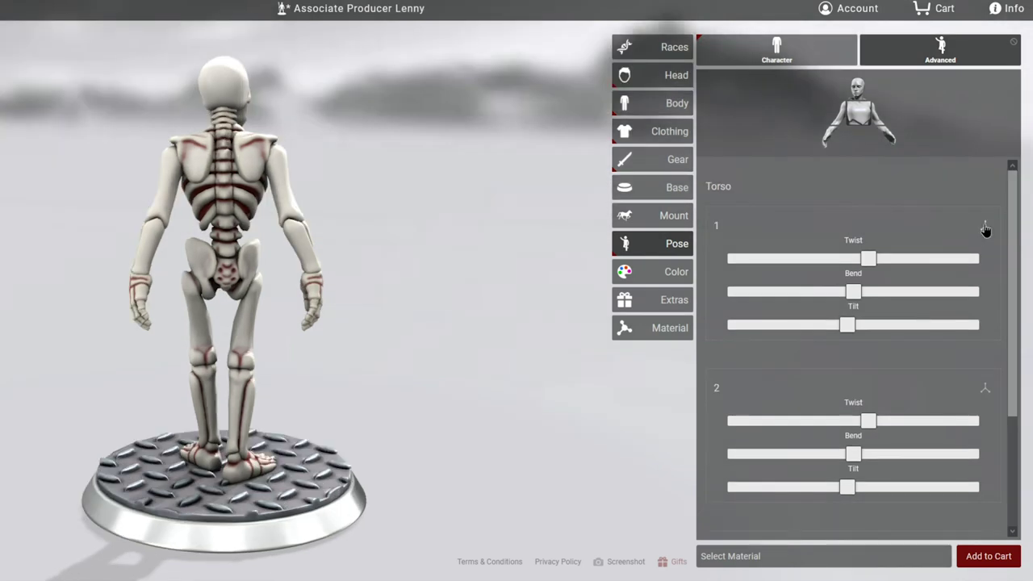
drag(555, 229, 1025, 224)
drag(507, 224, 202, 229)
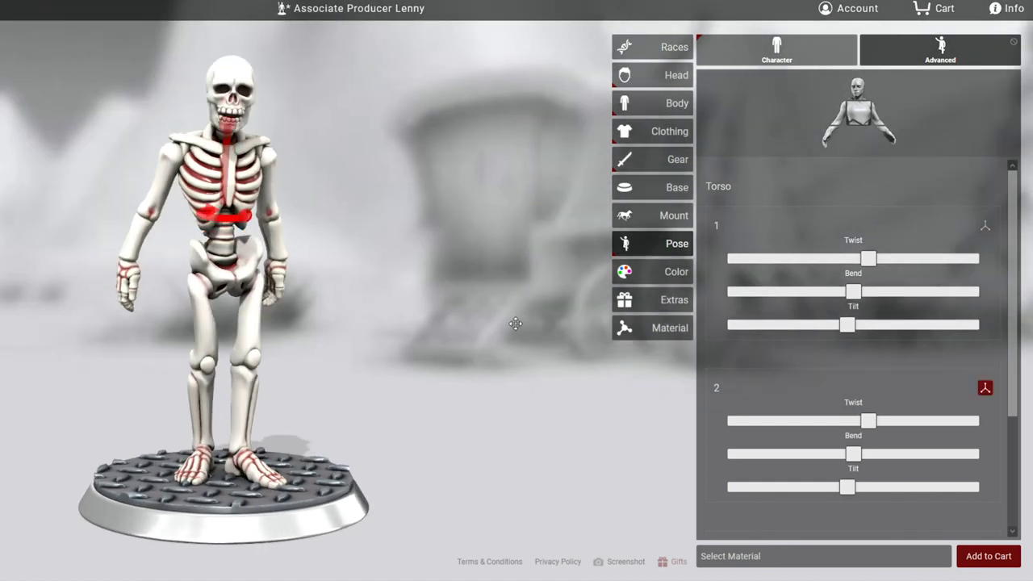
scroll(879, 353, down, 1)
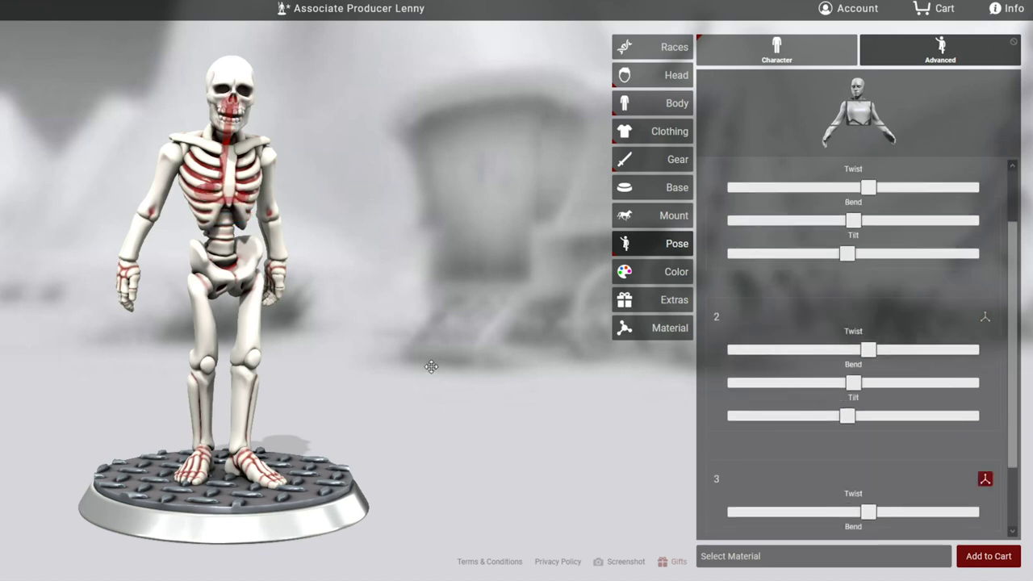
drag(472, 332, 598, 283)
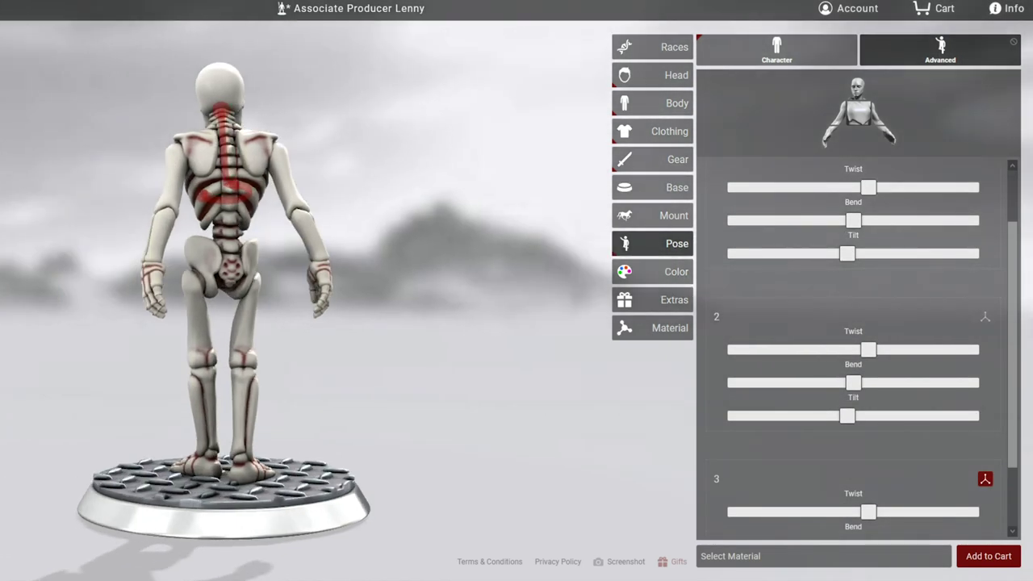
scroll(930, 315, up, 1)
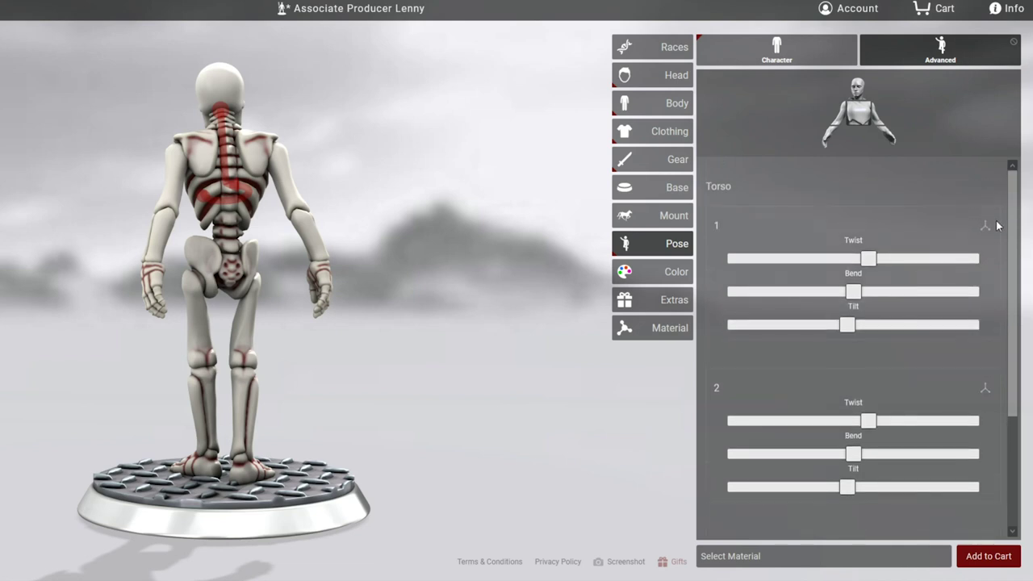
Lean the torso sideways with its first joint's Bend and Tilt, and angle the head by adjusting its first two joints
click(987, 229)
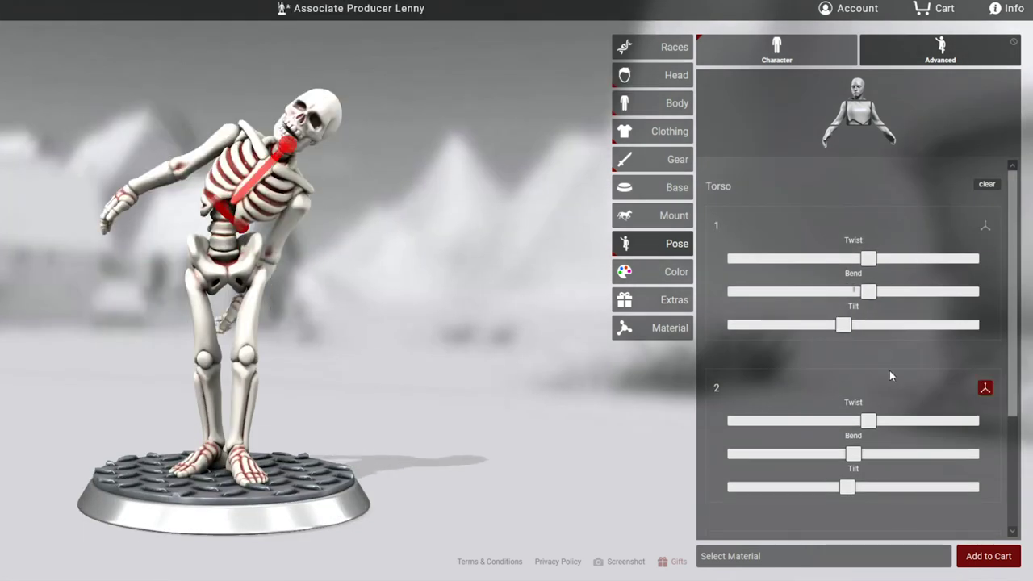
scroll(889, 370, down, 2)
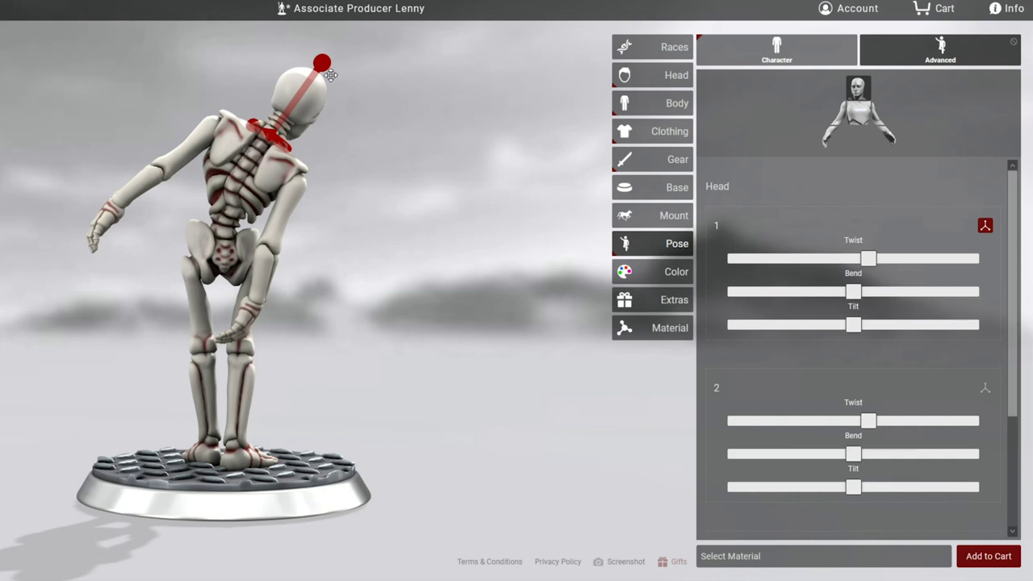
drag(312, 52, 242, 18)
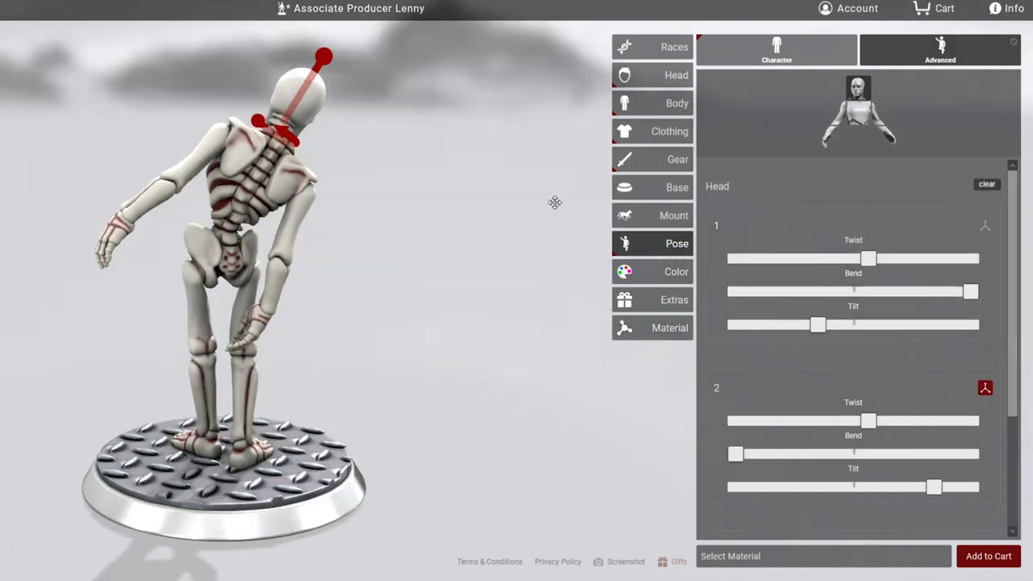
scroll(415, 346, up, 3)
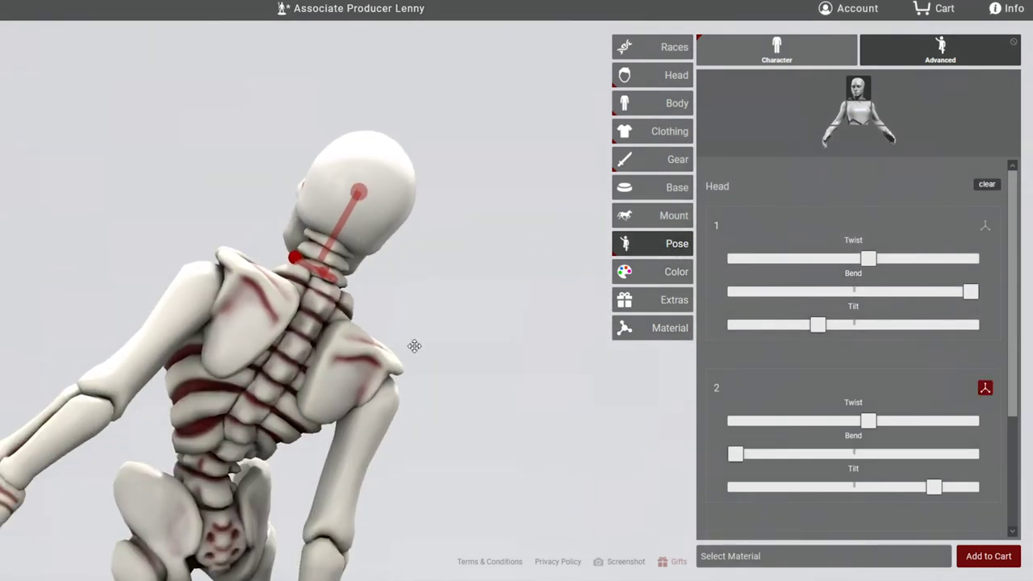
scroll(728, 396, down, 2)
click(729, 393)
drag(348, 171, 692, 403)
scroll(460, 369, down, 3)
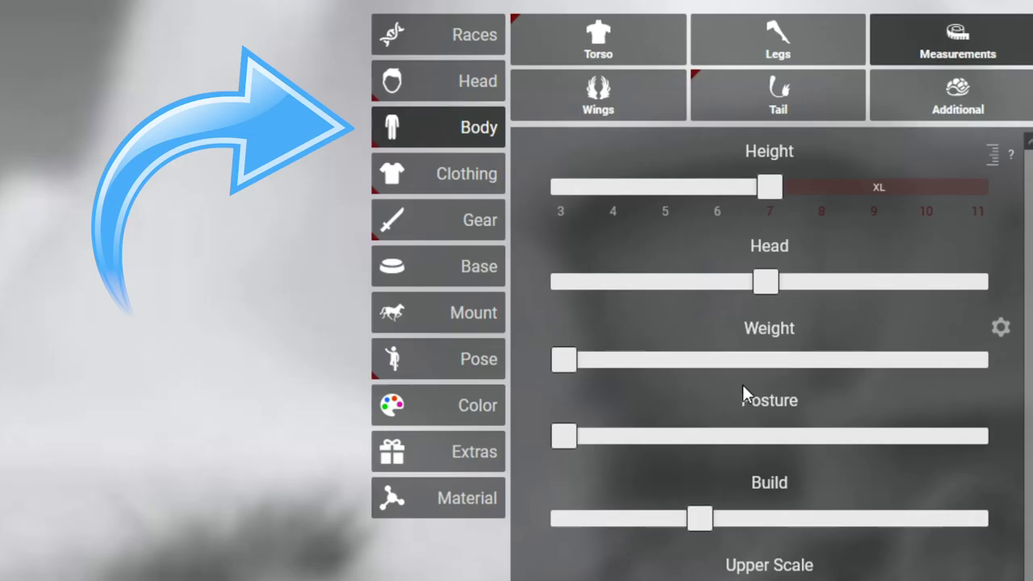
Try higher Posture settings in the body measurements and return Posture to its minimum
drag(802, 436, 906, 432)
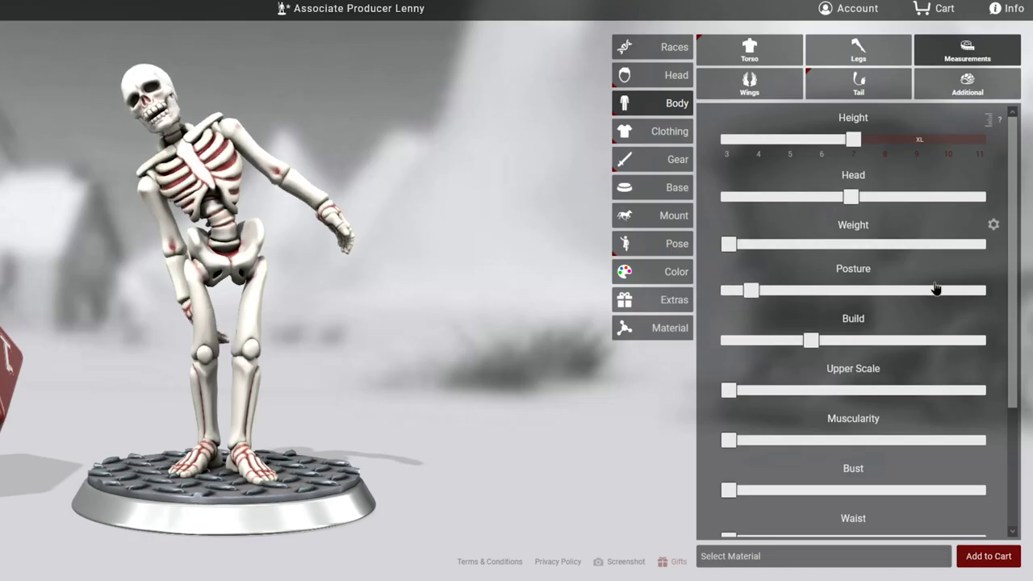
drag(936, 288, 978, 290)
drag(818, 281, 595, 291)
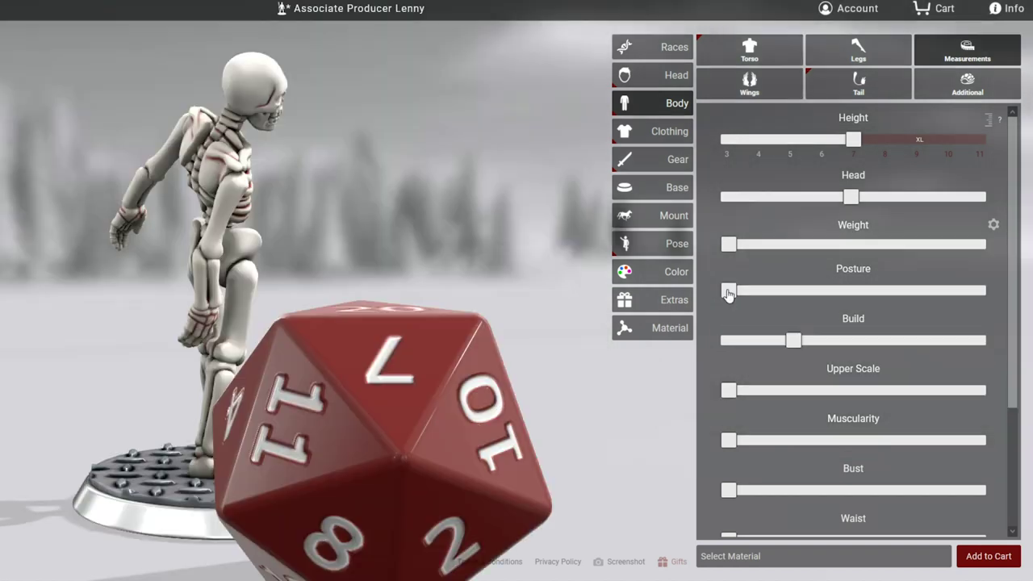
drag(880, 296, 722, 302)
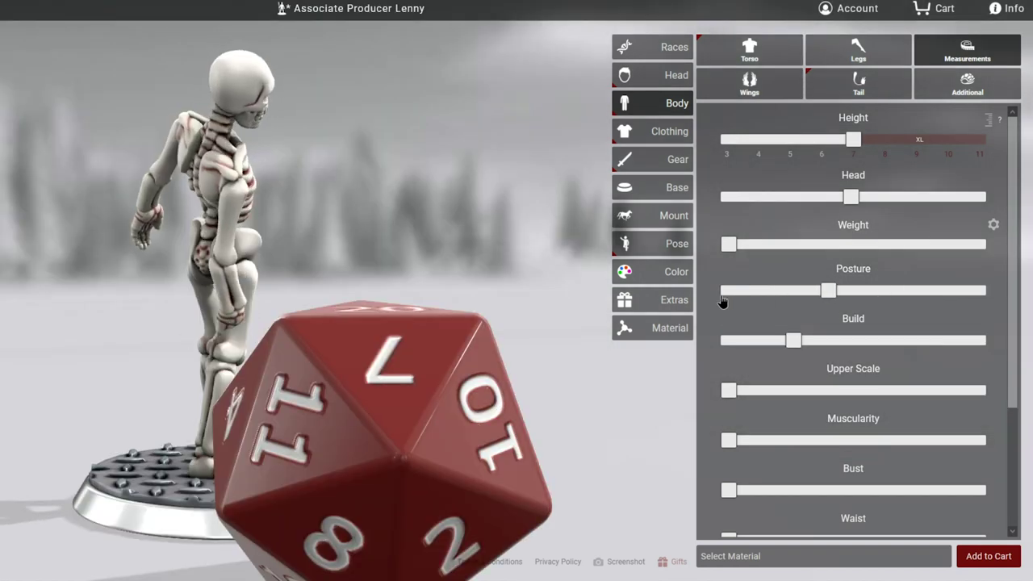
drag(791, 296, 729, 292)
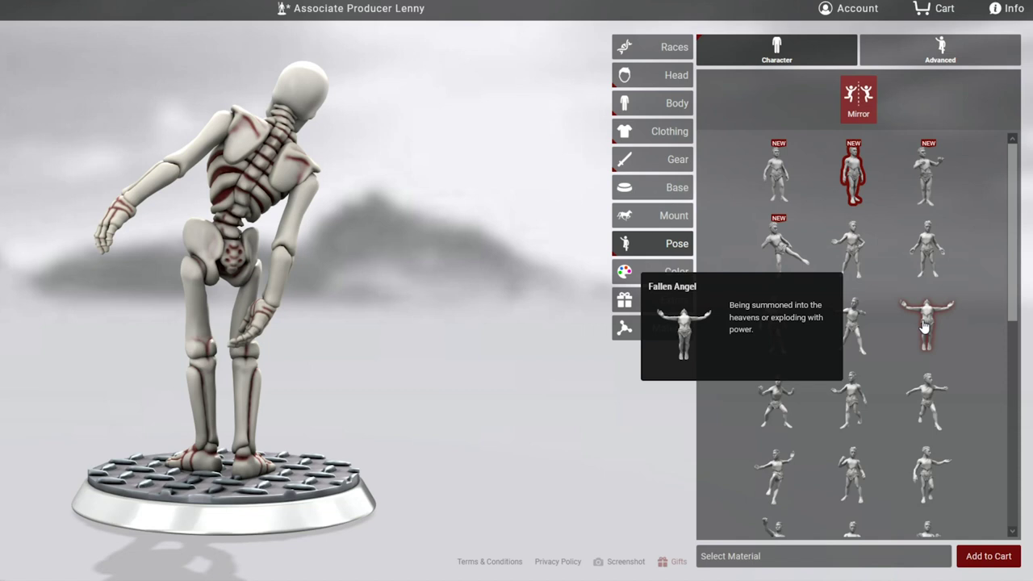
Apply the Fallen Angel pose, accept clearing the custom posing, and open the advanced posing controls
click(925, 325)
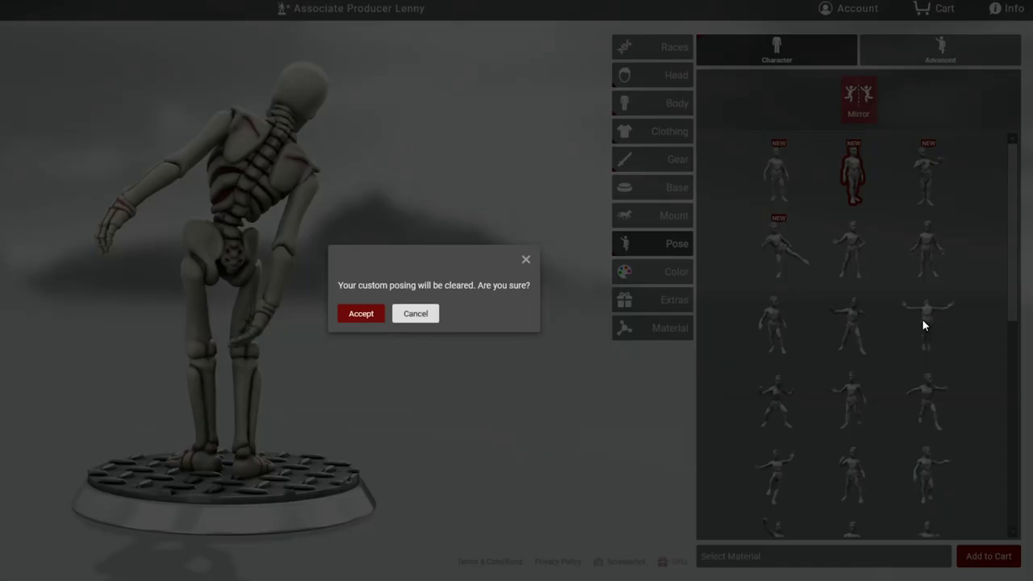
click(354, 309)
click(941, 49)
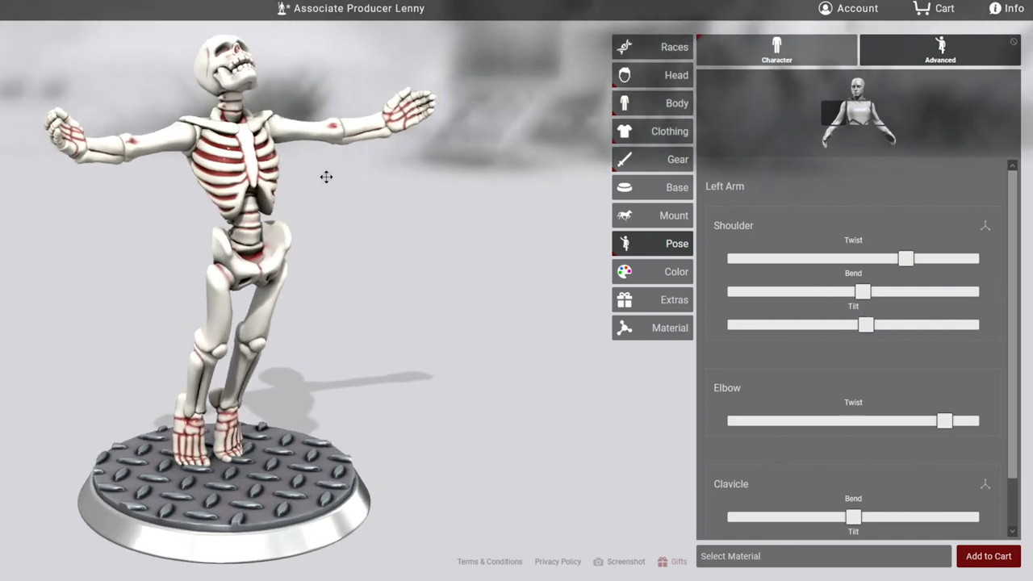
Examine the advanced controls for the left arm and left wrist in the Fallen Angel pose, viewing the skeleton from several angles
drag(326, 176, 302, 147)
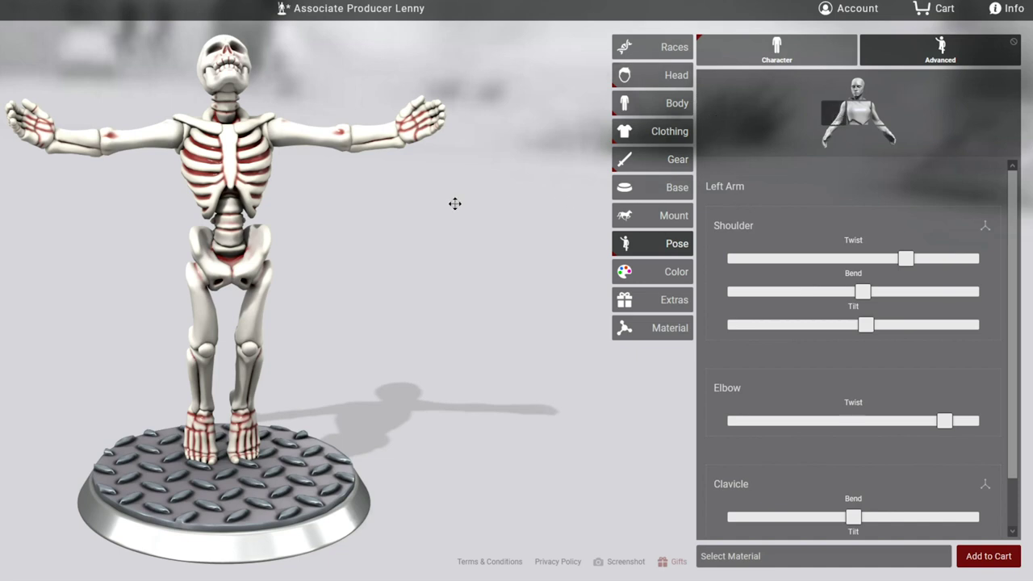
drag(455, 204, 493, 203)
click(842, 150)
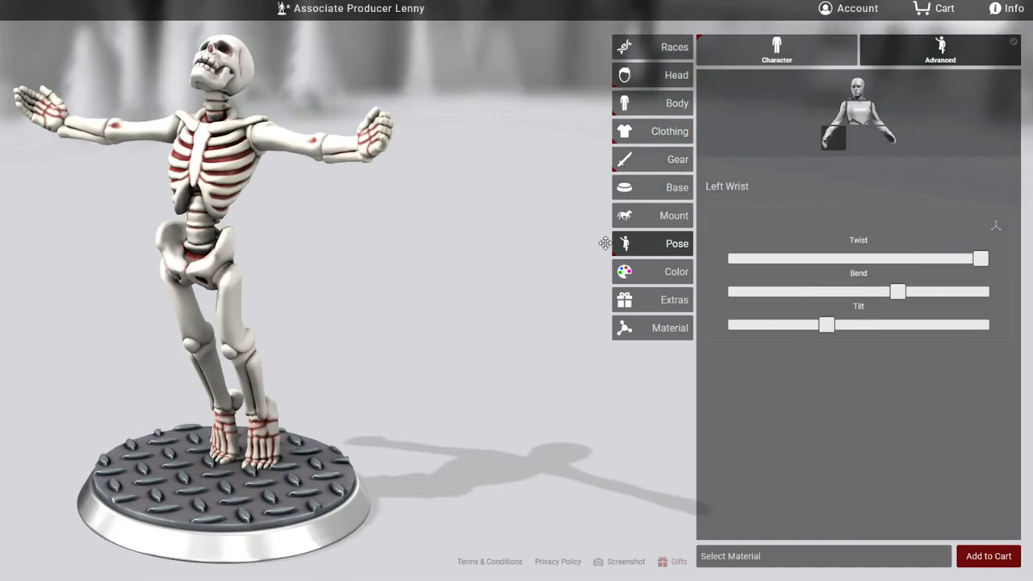
click(392, 131)
drag(402, 114, 335, 180)
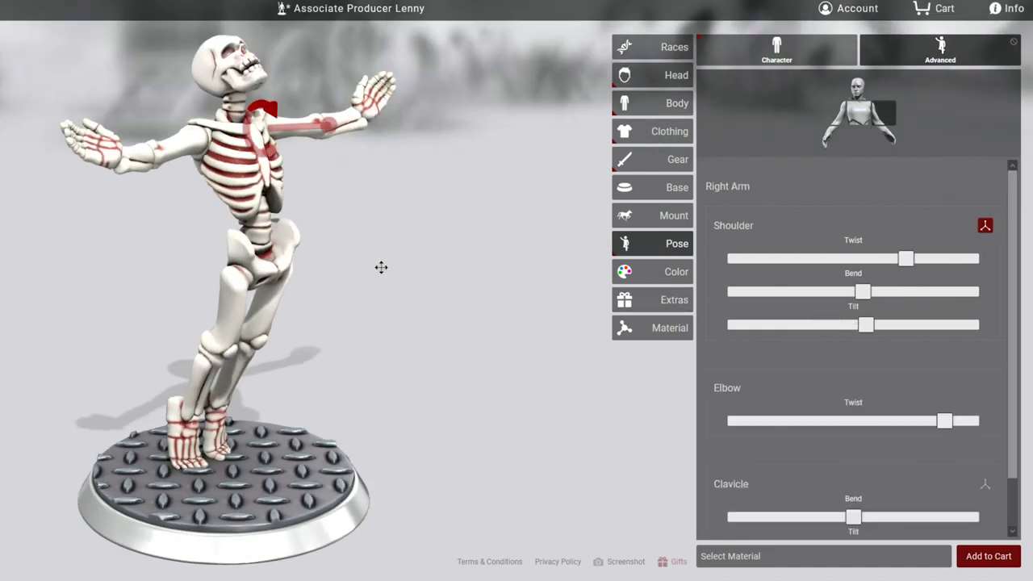
Try the right elbow's Twist across its range and settle it slightly above the middle
scroll(813, 280, down, 1)
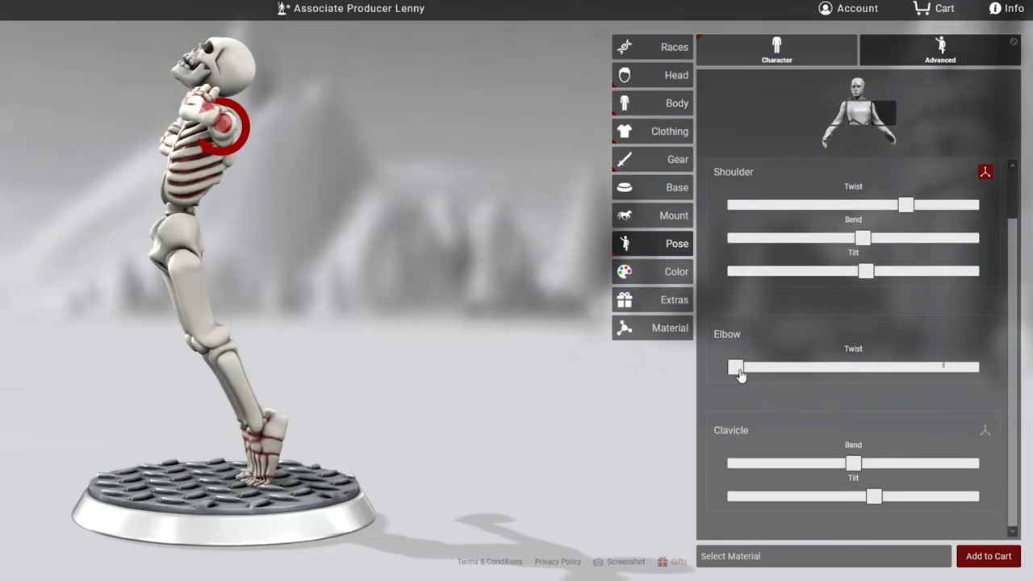
drag(737, 372, 866, 360)
click(943, 369)
click(912, 367)
drag(502, 346, 456, 373)
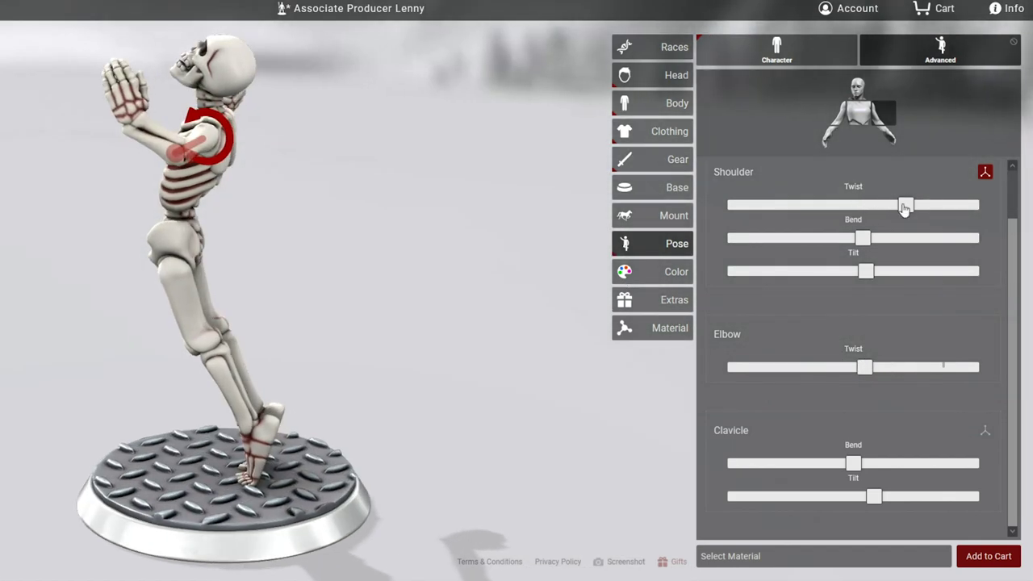
Swing the right arm down by lowering the shoulder's Twist and Tilt, and try different elbow Twist settings
drag(831, 209, 772, 207)
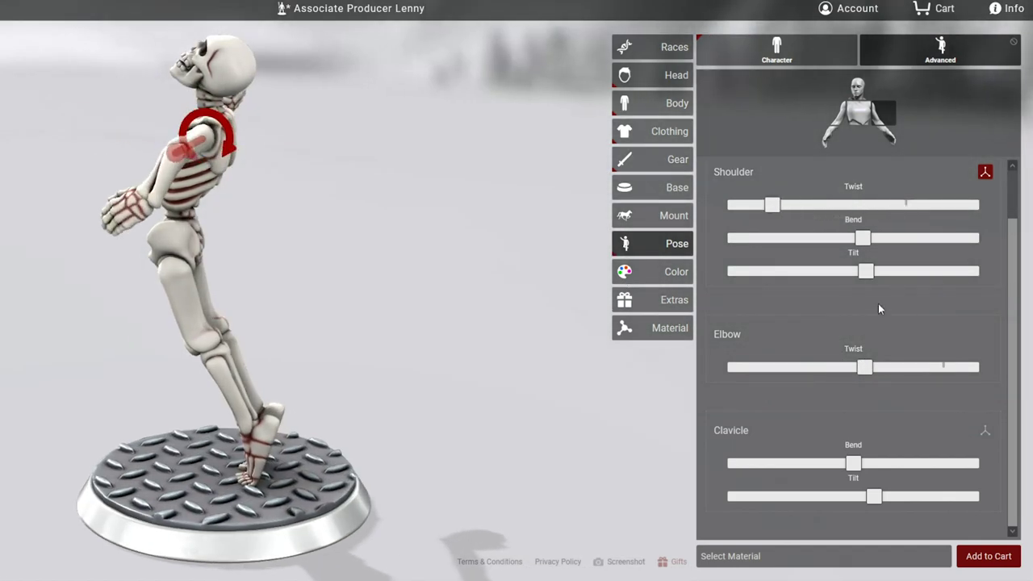
drag(867, 270, 796, 270)
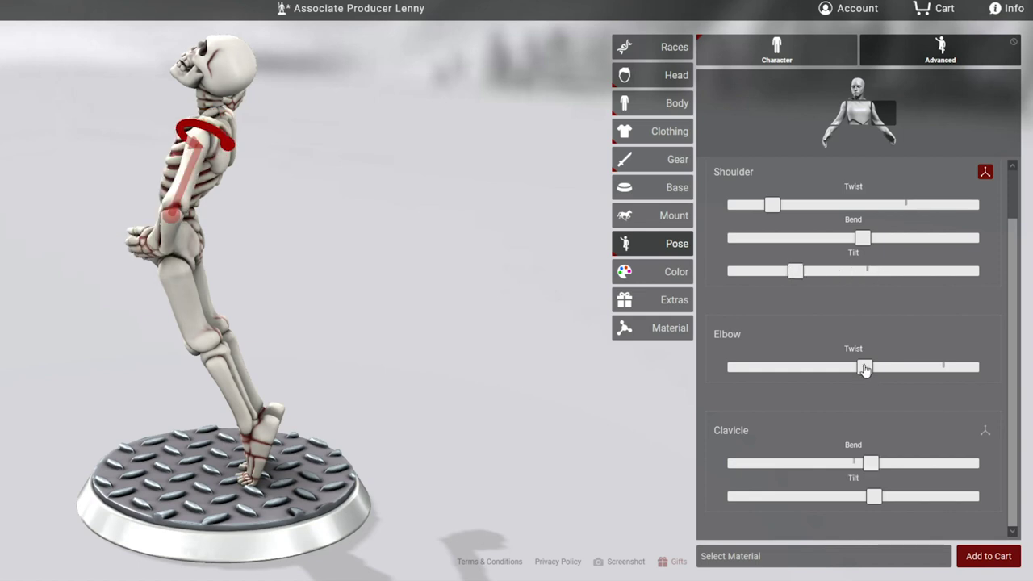
drag(864, 370, 715, 371)
mouse_move(783, 369)
mouse_down()
mouse_move(934, 363)
mouse_move(799, 368)
mouse_up()
drag(1031, 362, 754, 364)
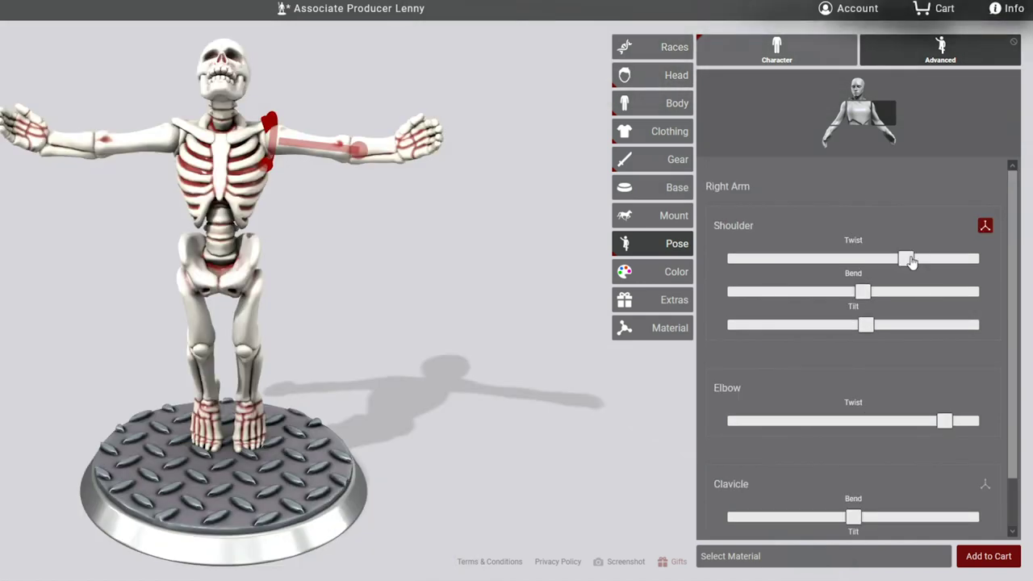
Rotate the right shoulder's Twist up and down, and leave it slightly below the Fallen Angel pose's default
mouse_move(911, 260)
mouse_down()
mouse_move(833, 256)
mouse_move(899, 251)
mouse_up()
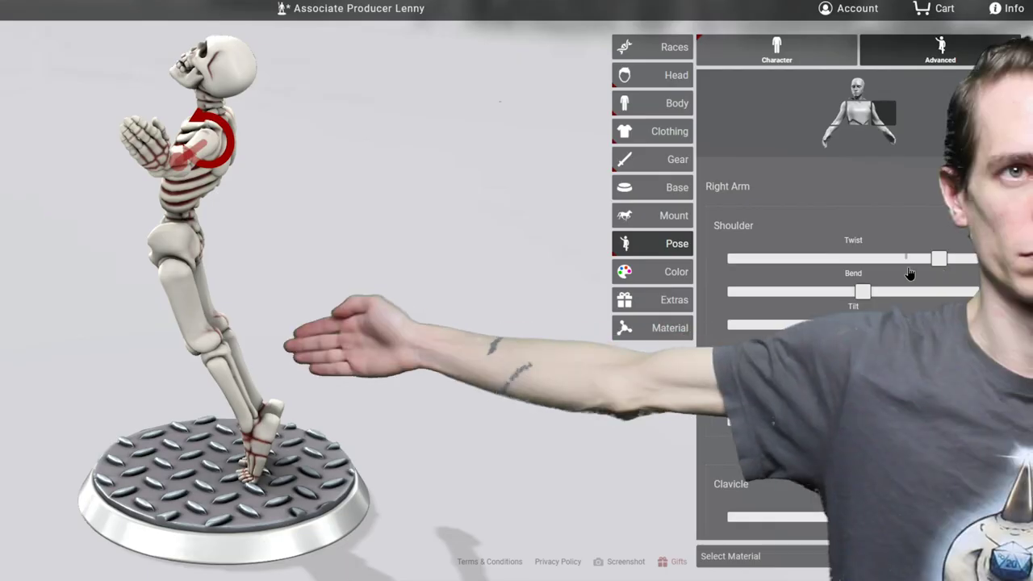
drag(942, 258, 907, 260)
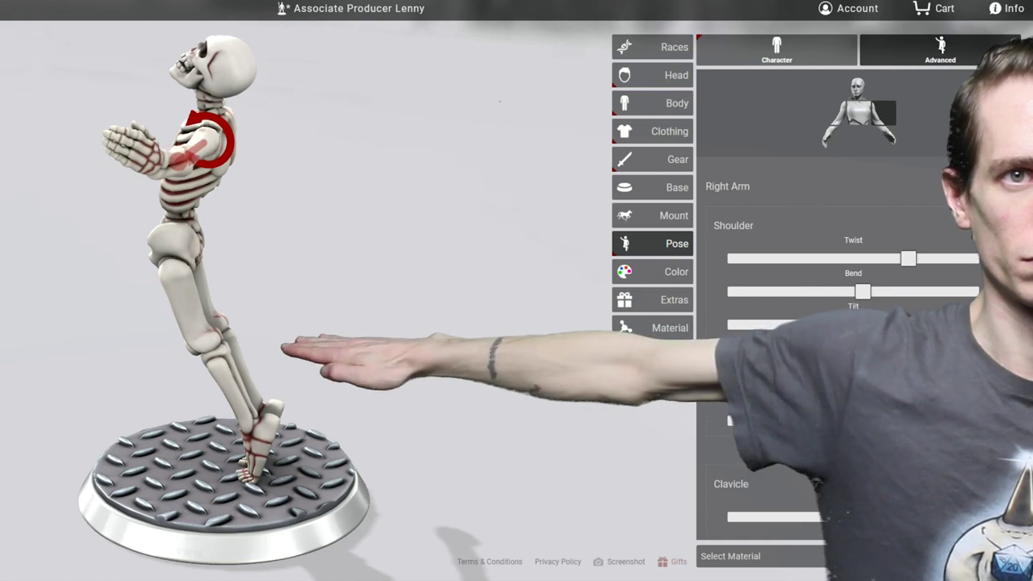
drag(908, 260, 757, 259)
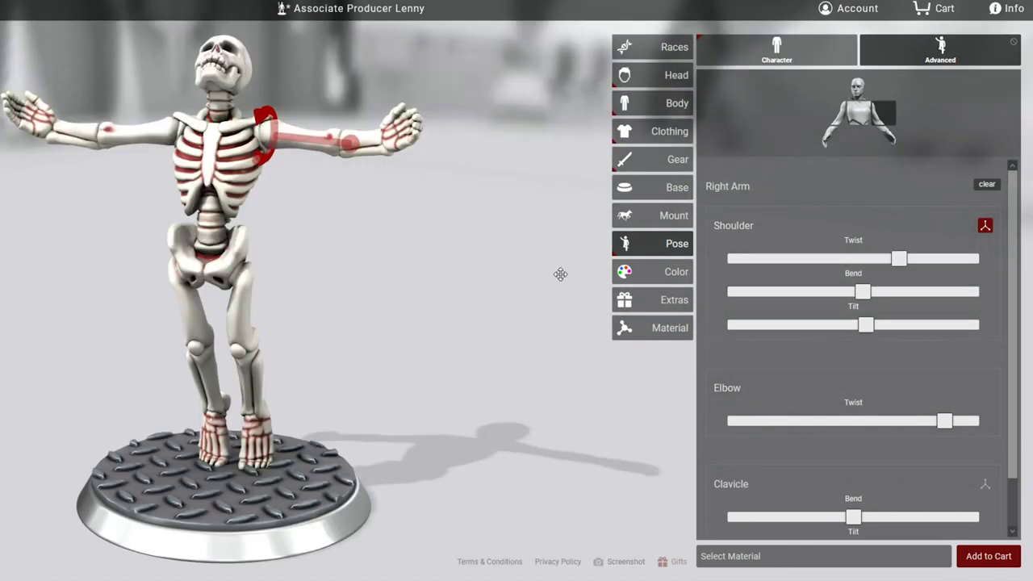
drag(487, 325, 460, 352)
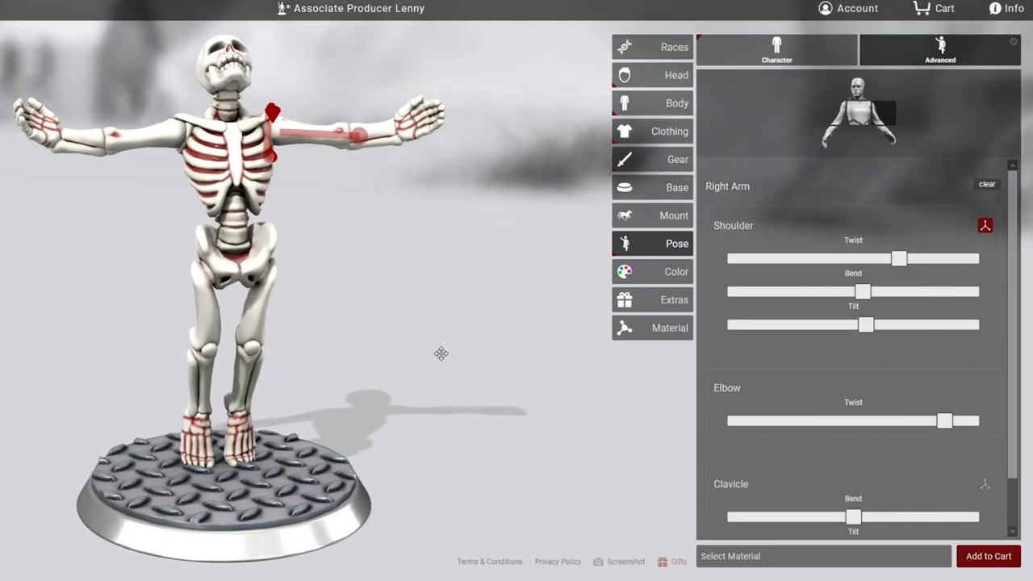
Raise the right arm by lowering the shoulder's Bend slightly and increasing its Tilt well above the default
drag(467, 361, 424, 347)
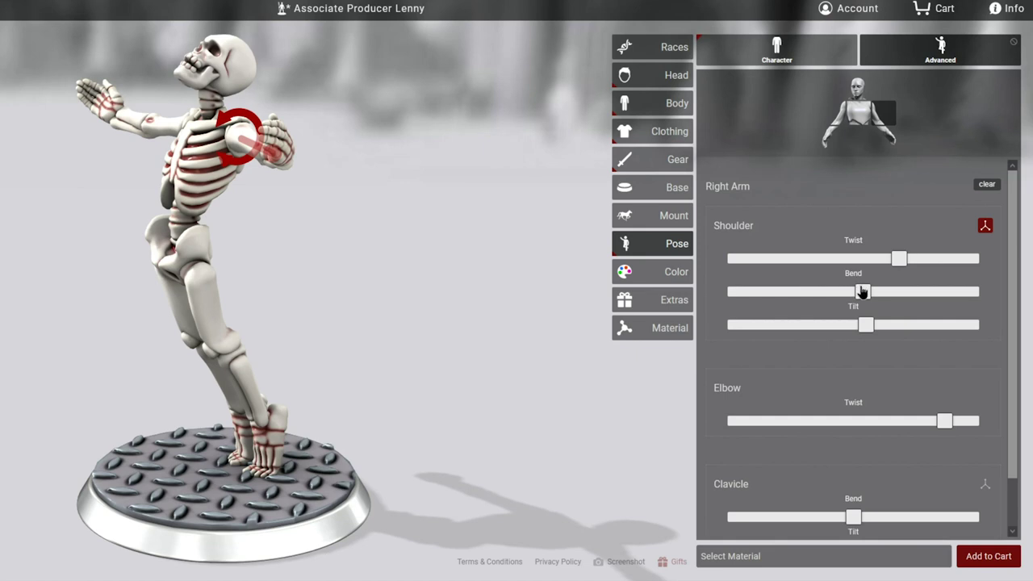
drag(862, 291, 961, 329)
drag(936, 324, 856, 325)
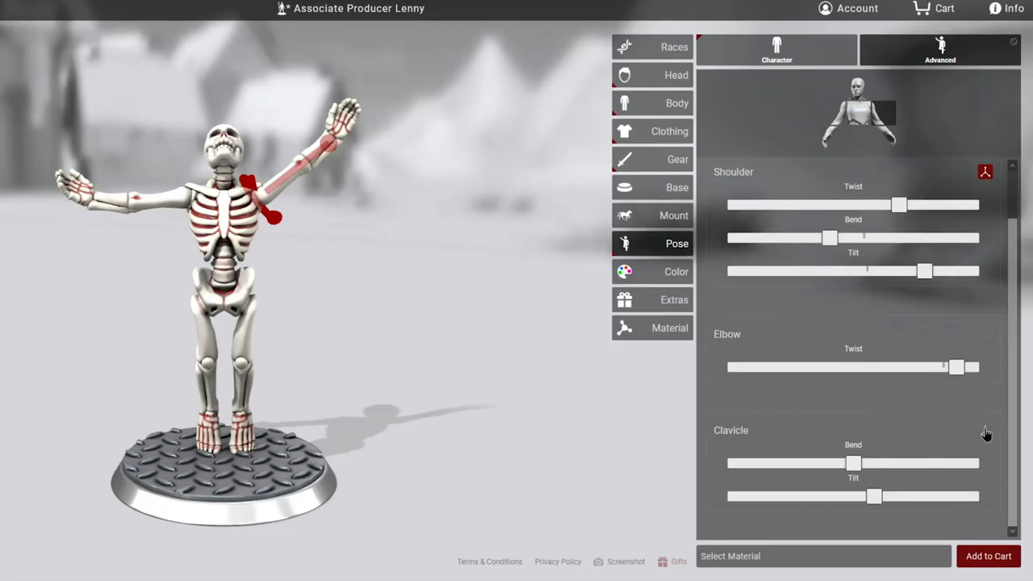
Show the right clavicle's pose handle and swing the clavicle with it, checking the arm from the back, front and above
click(986, 432)
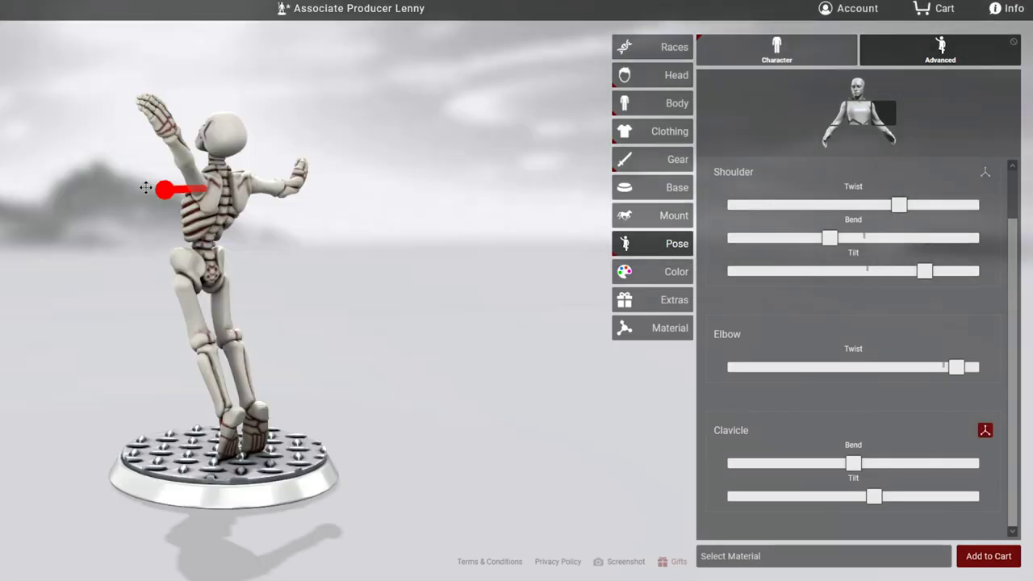
mouse_move(145, 186)
mouse_down()
mouse_move(103, 185)
mouse_move(134, 186)
mouse_up()
drag(145, 249, 218, 249)
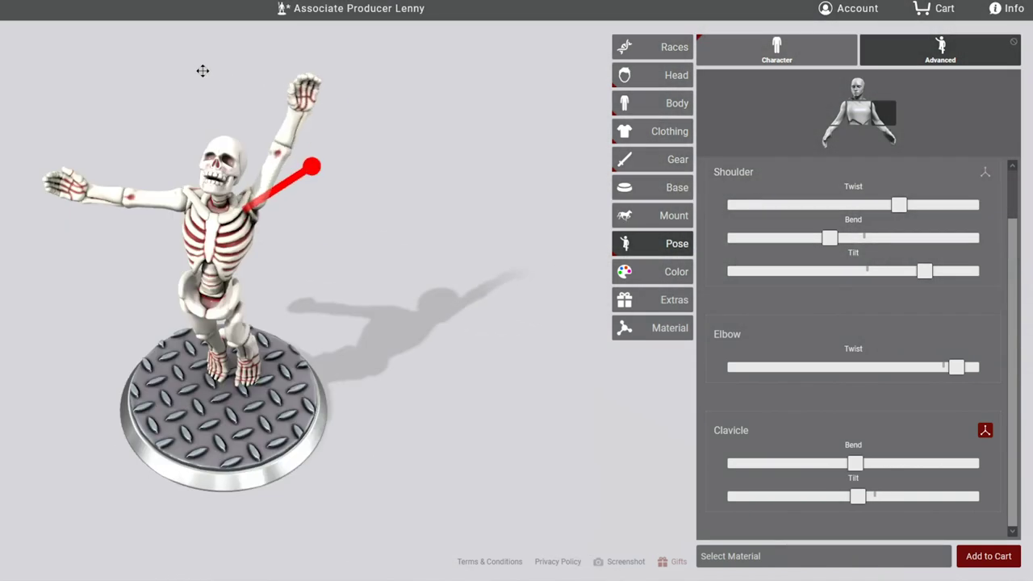
drag(203, 70, 326, 213)
drag(282, 270, 259, 256)
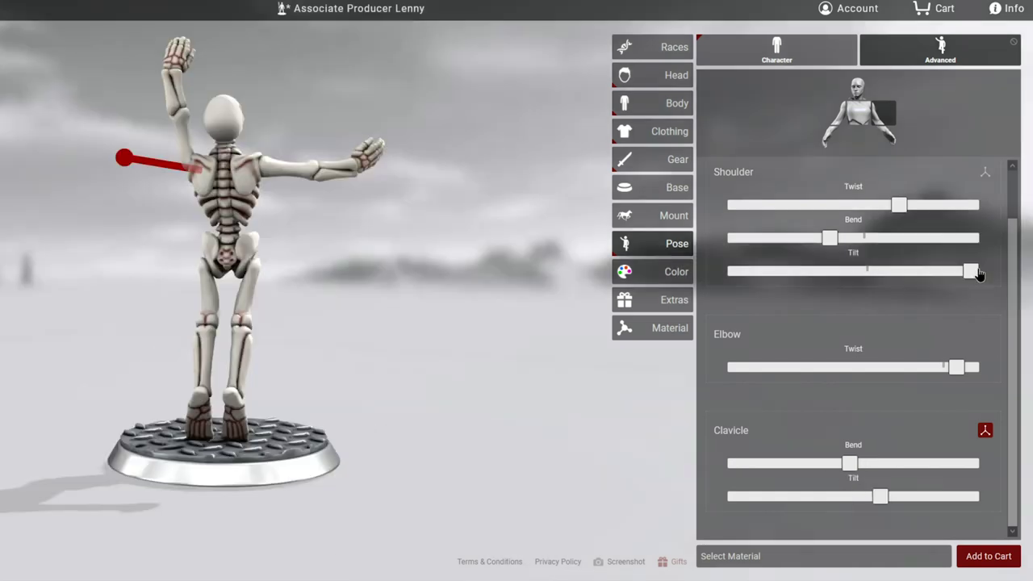
Raise the right shoulder's Tilt to its maximum, try the clavicle's Tilt at both extremes, and return the clavicle near its default
mouse_move(975, 272)
mouse_down()
mouse_move(731, 269)
mouse_move(972, 271)
mouse_up()
drag(888, 497, 1030, 500)
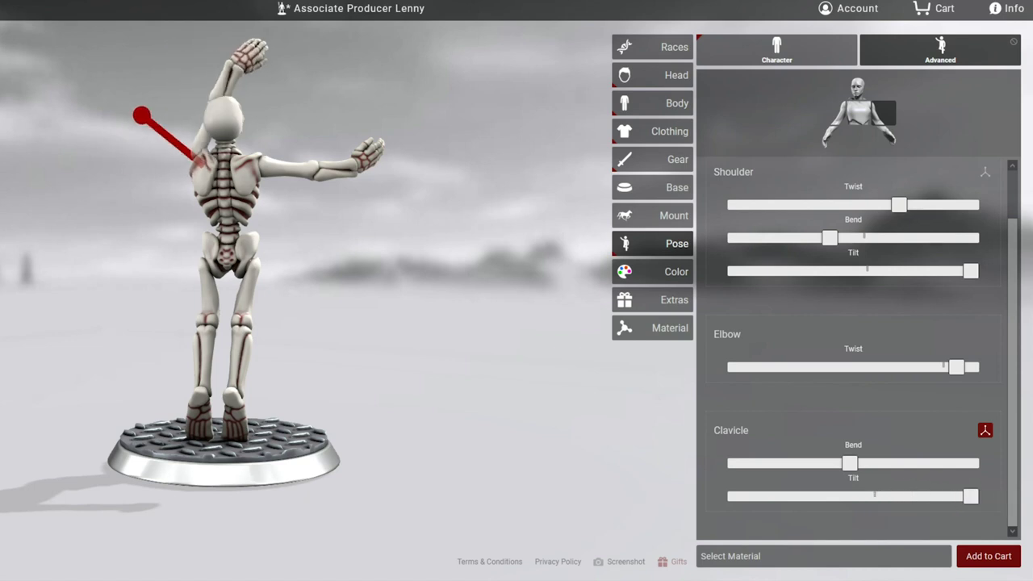
click(918, 497)
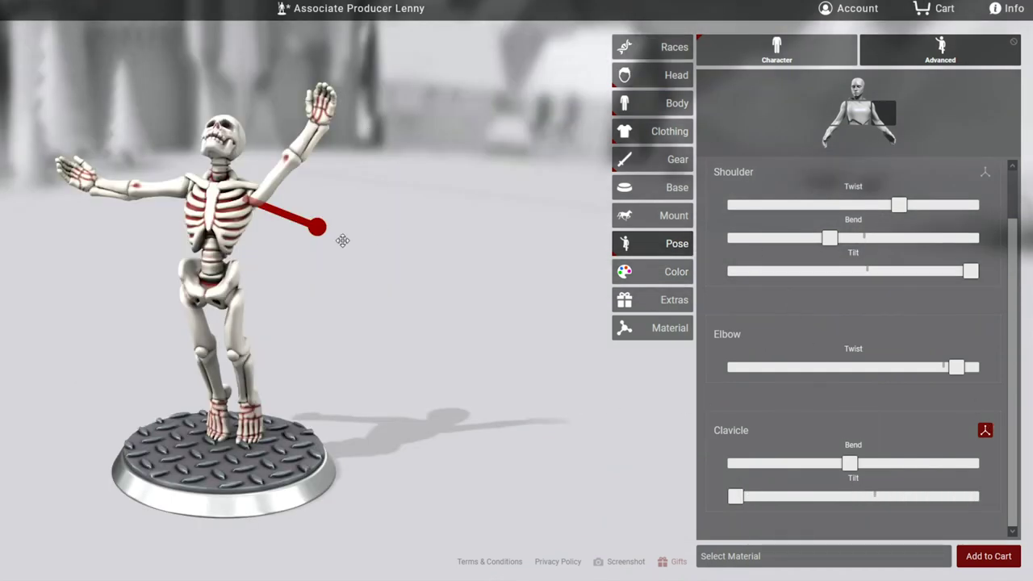
drag(324, 231, 351, 152)
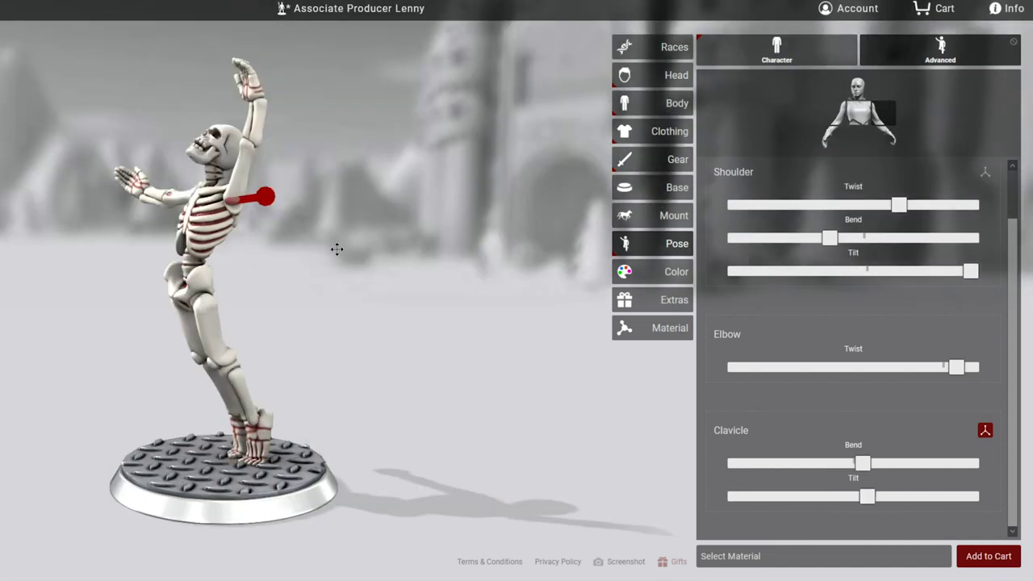
drag(337, 247, 141, 214)
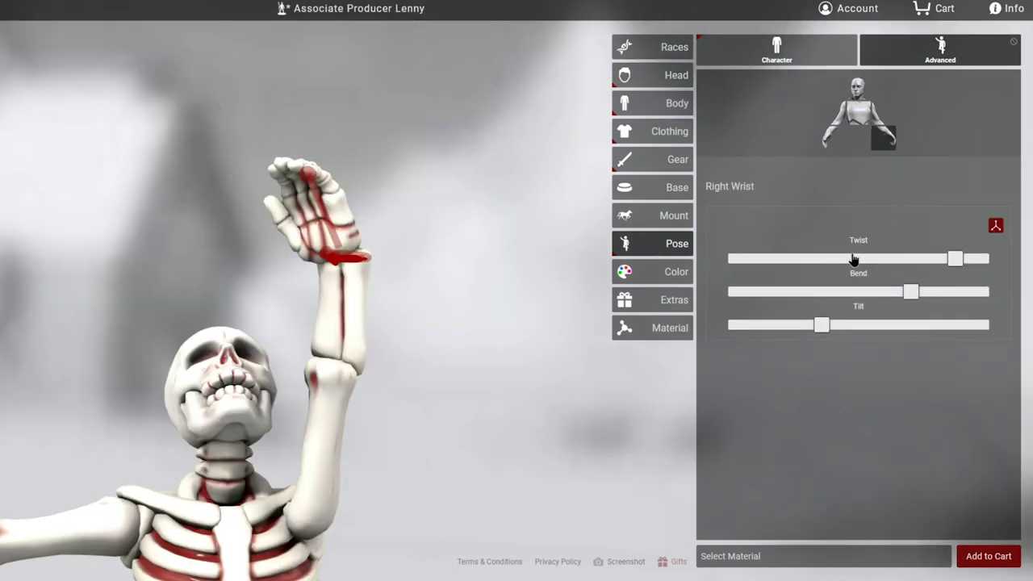
Straighten the raised right hand by lowering the wrist's Twist slightly and moving its Bend and Tilt to about the middle
drag(955, 259, 932, 258)
drag(910, 292, 1030, 292)
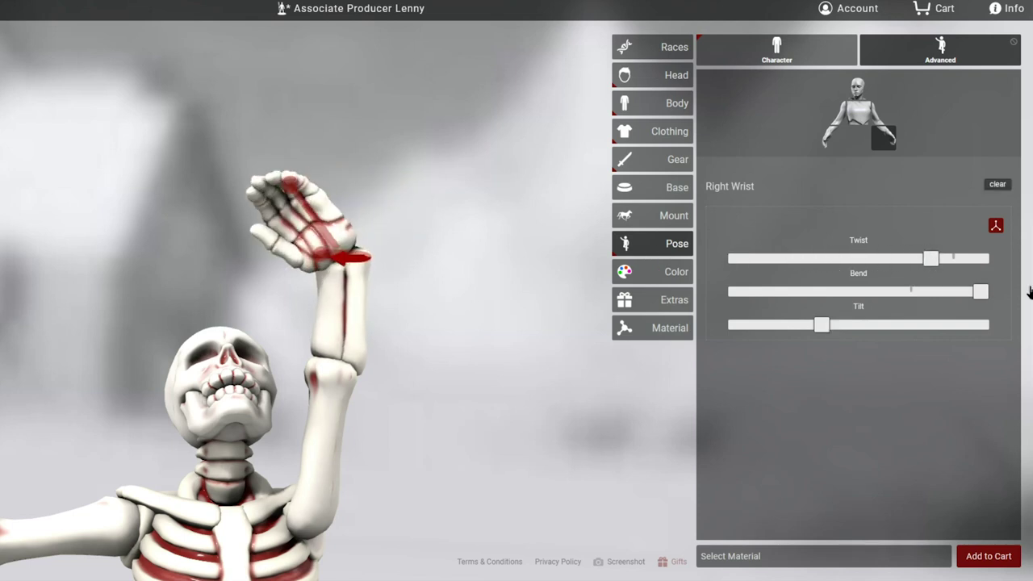
drag(910, 292, 849, 324)
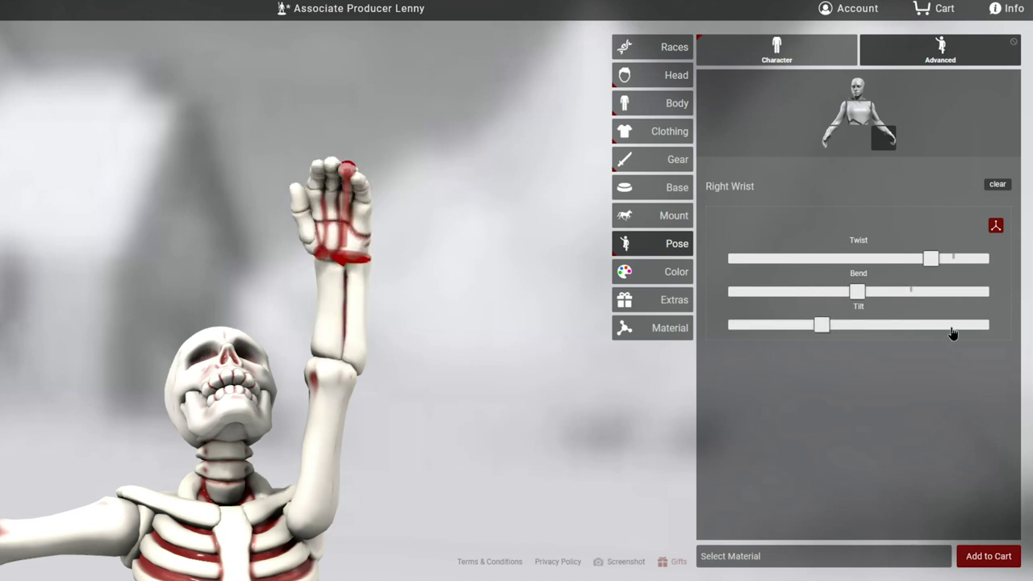
scroll(428, 210, down, 5)
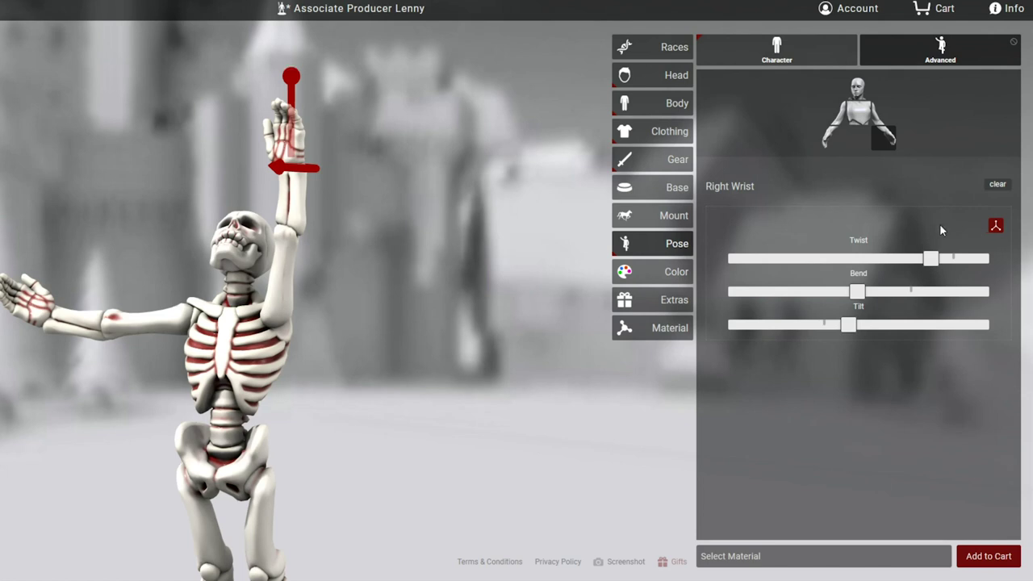
drag(536, 222, 706, 231)
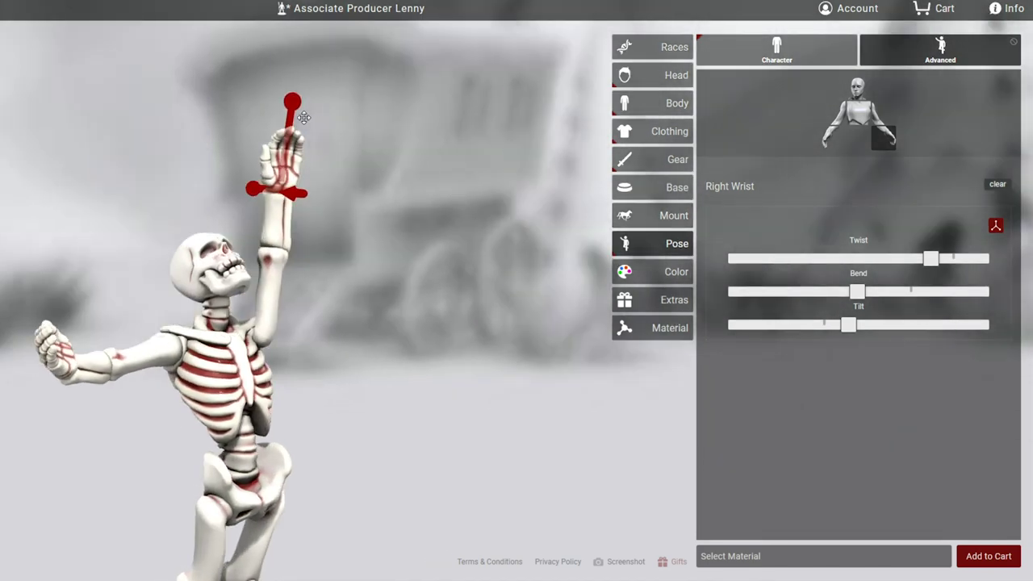
drag(292, 102, 261, 104)
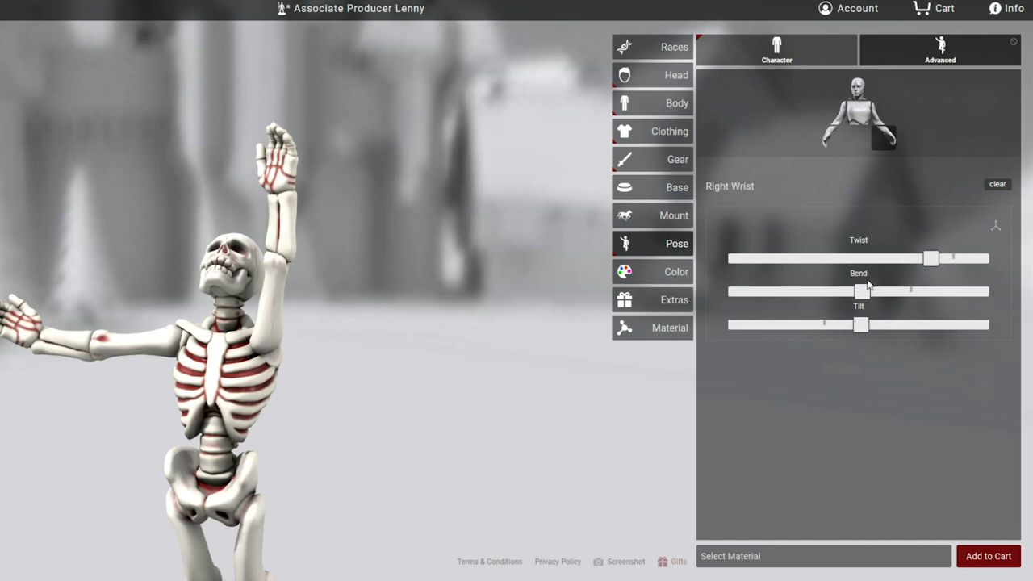
drag(893, 295, 842, 300)
Lower the right shoulder's Twist to its minimum and raise the right wrist's Twist to its maximum
drag(365, 370, 613, 369)
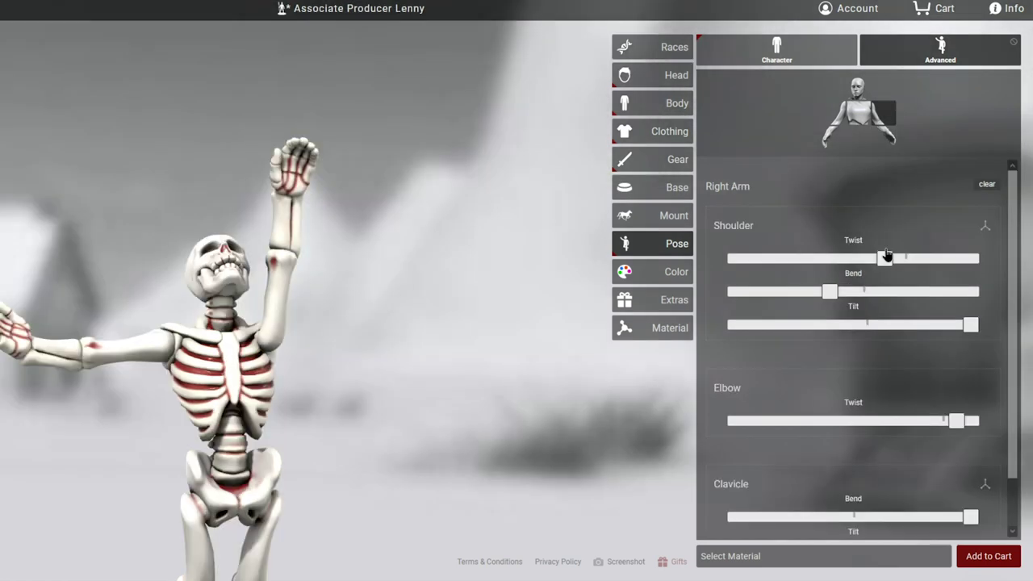
drag(780, 254, 699, 254)
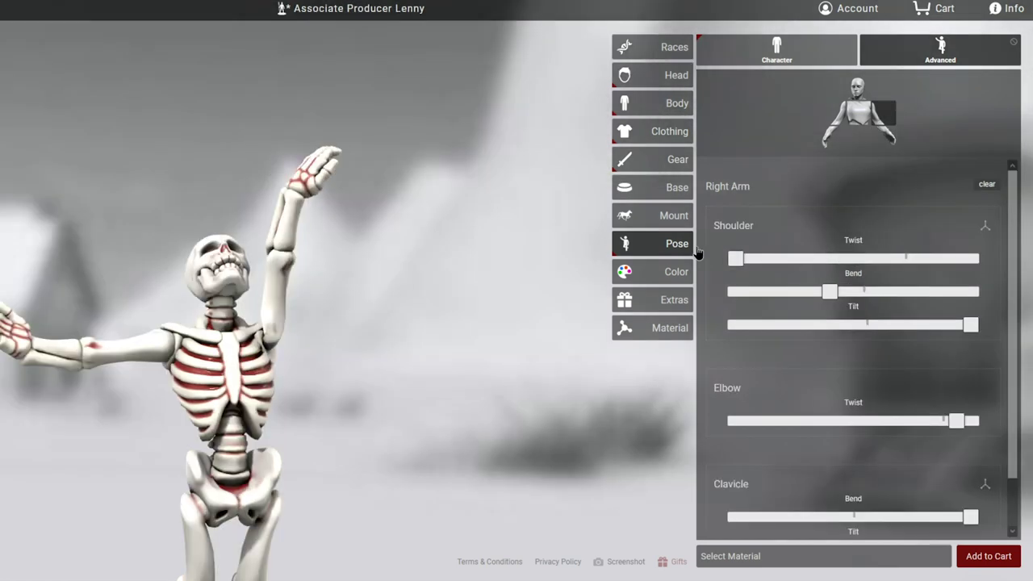
click(885, 137)
drag(932, 260, 1000, 263)
drag(788, 263, 888, 258)
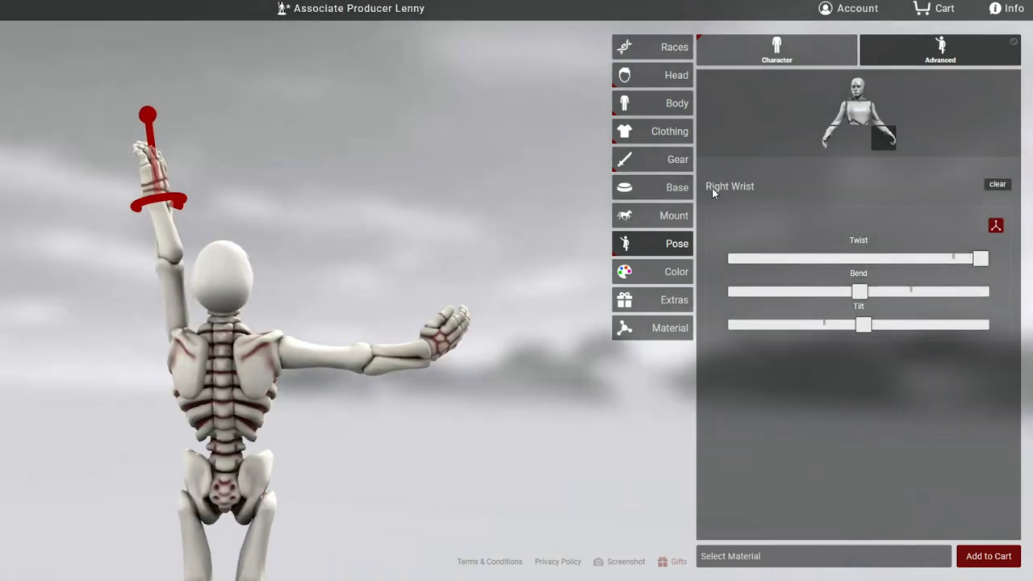
Raise Torso 1's Twist and Bend and centre its Tilt, then set Torso 2's Bend to minimum and lower its Twist
click(862, 114)
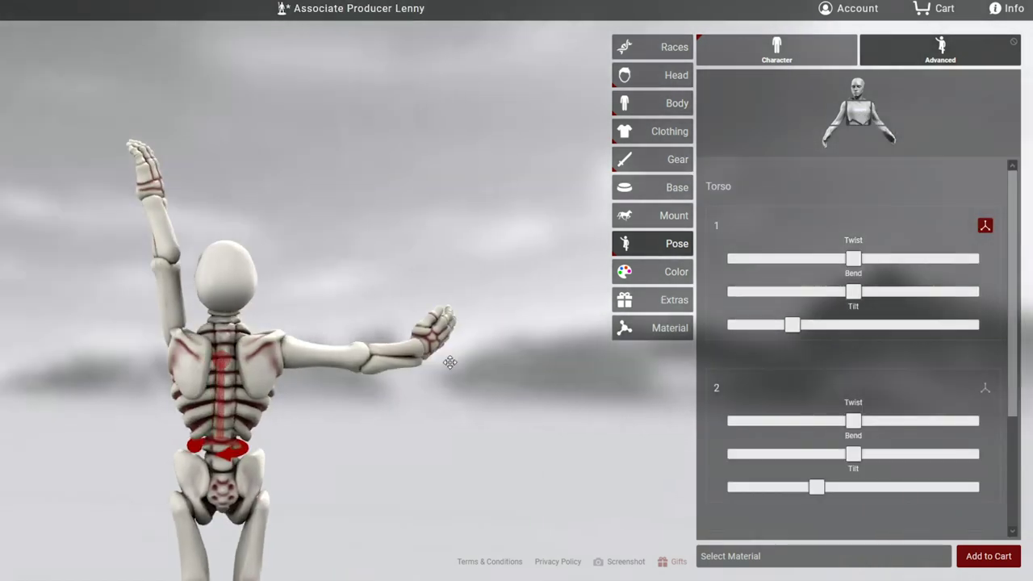
drag(856, 292, 970, 291)
drag(853, 454, 816, 454)
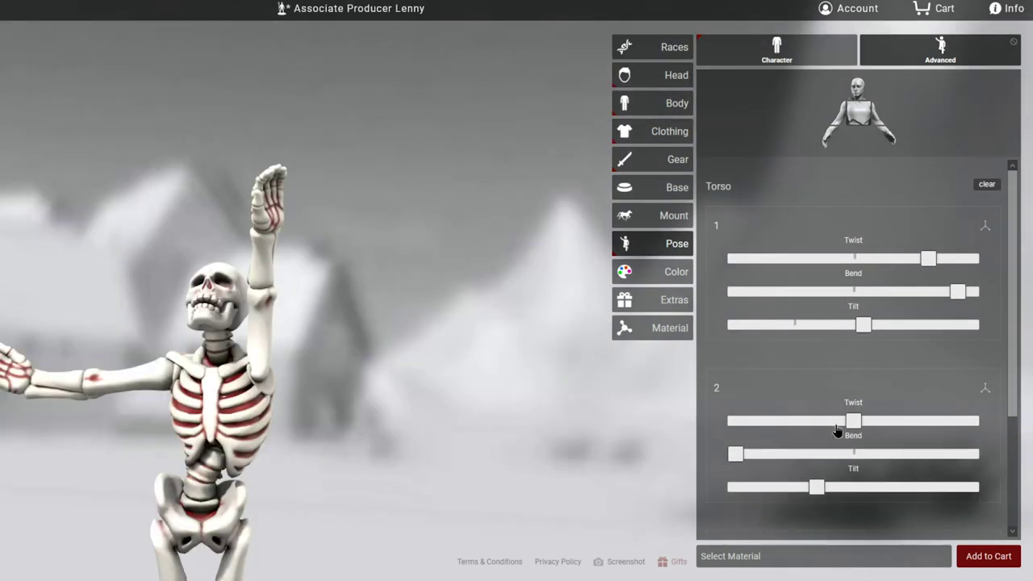
drag(836, 426, 805, 420)
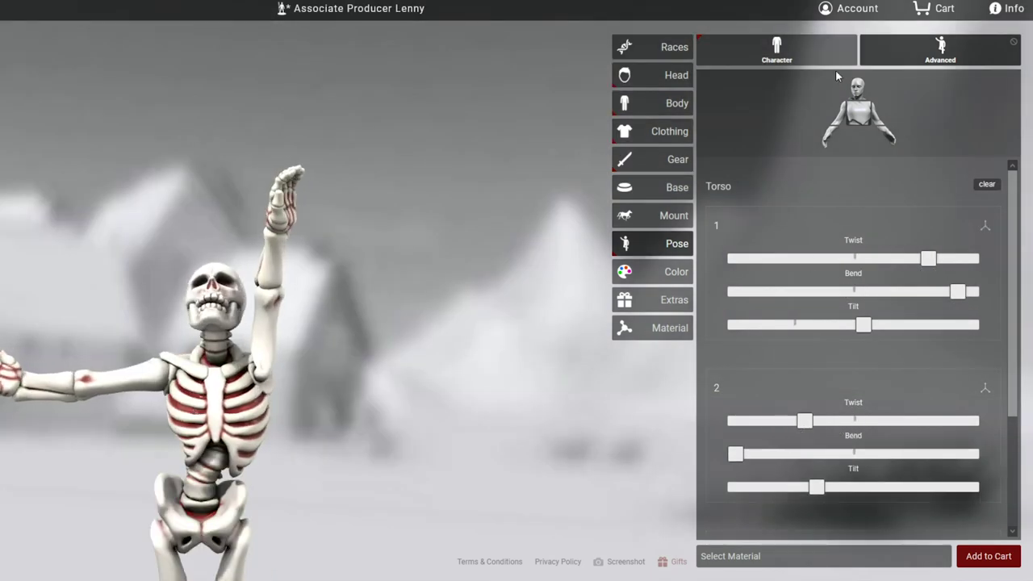
Swing the right arm forward with the shoulder controls and handle, setting Twist slightly above default and Bend and Tilt slightly below
click(876, 129)
drag(795, 263, 906, 261)
drag(830, 292, 869, 326)
click(988, 226)
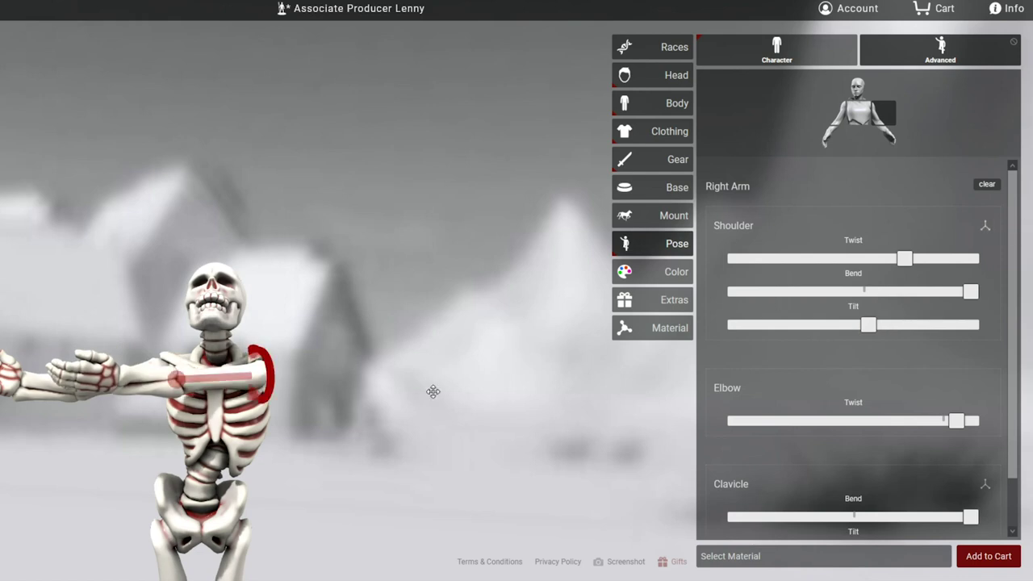
drag(173, 383, 336, 402)
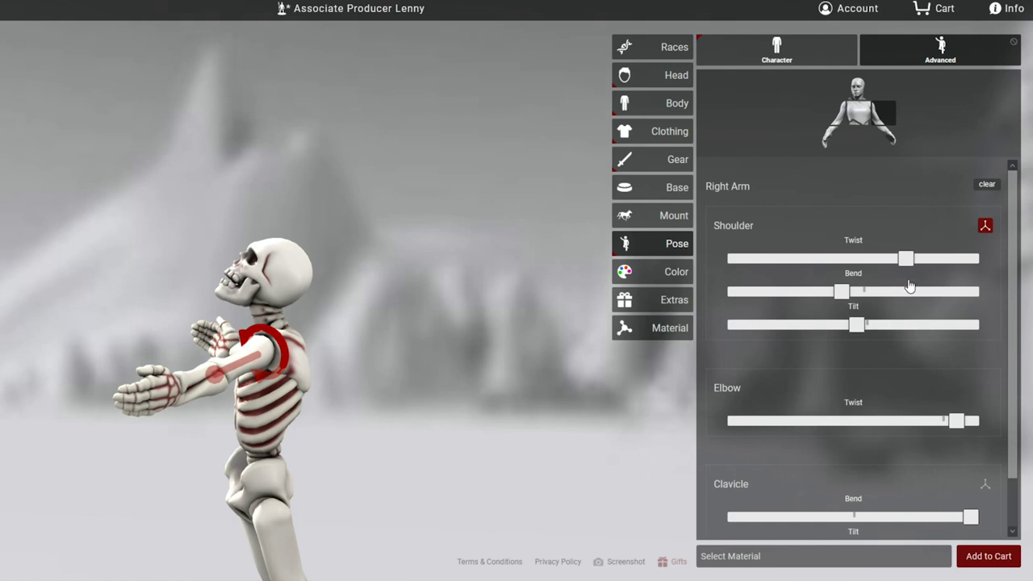
drag(904, 269, 917, 260)
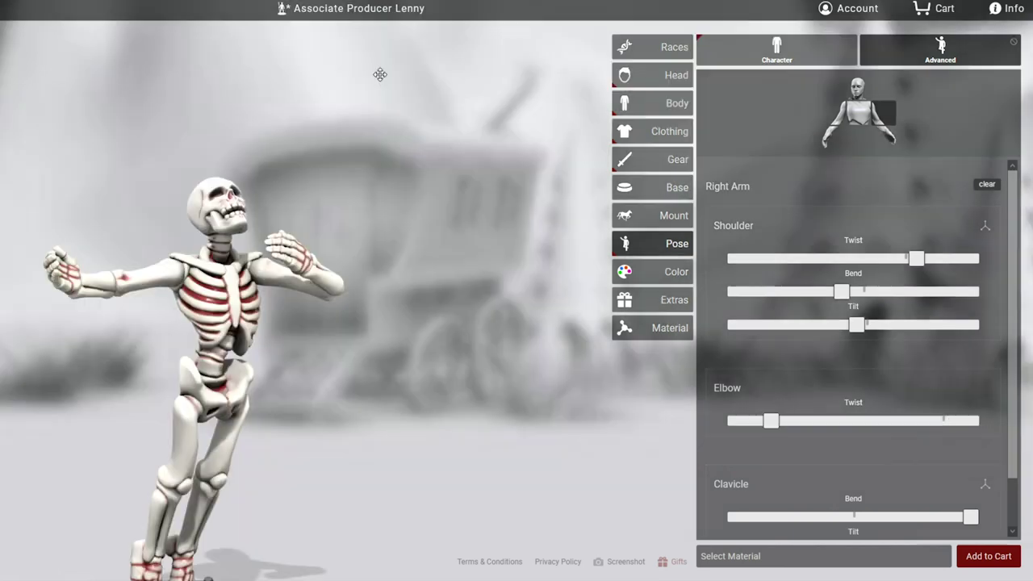
Open the saved hero Penn Color and examine its pose, held items and base companion from several angles
click(361, 9)
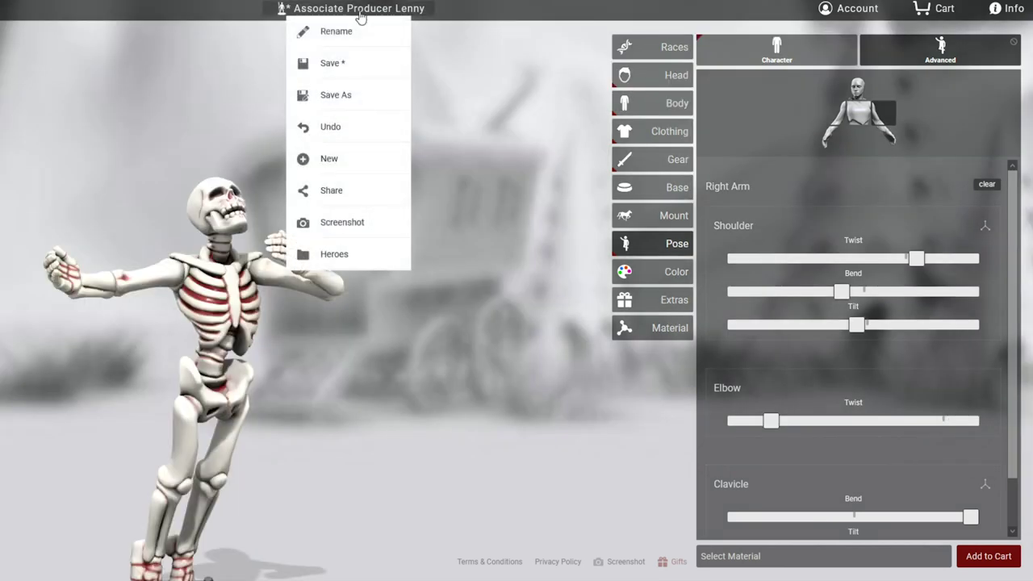
click(334, 254)
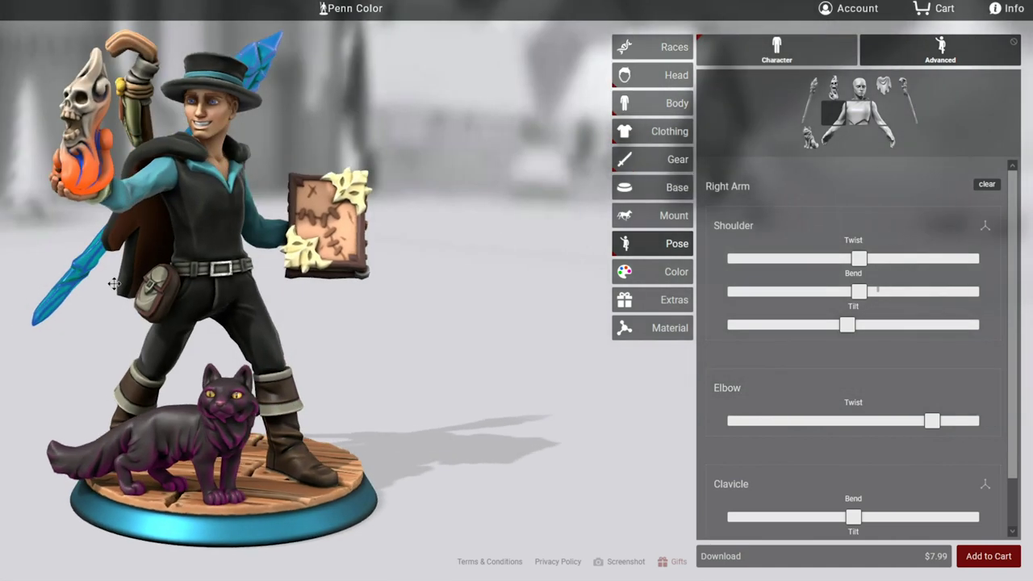
drag(114, 283, 418, 263)
drag(453, 312, 546, 279)
drag(593, 178, 203, 292)
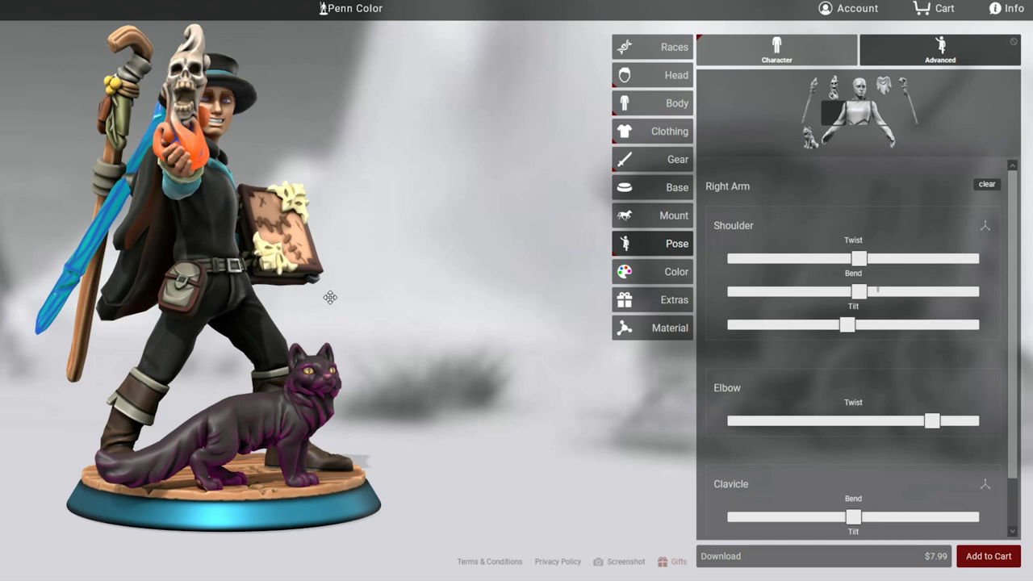
drag(394, 309, 549, 311)
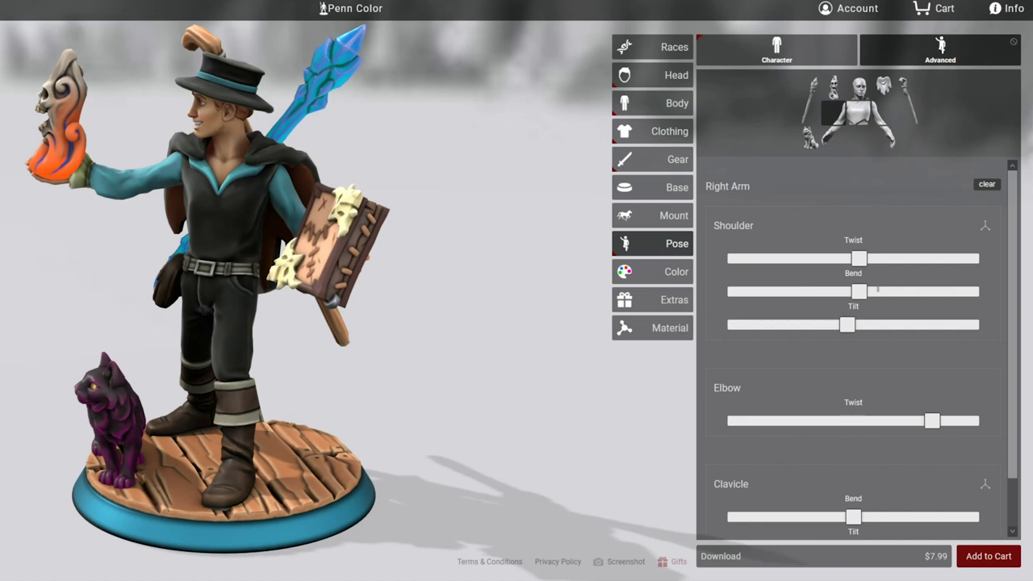
drag(142, 304, 233, 287)
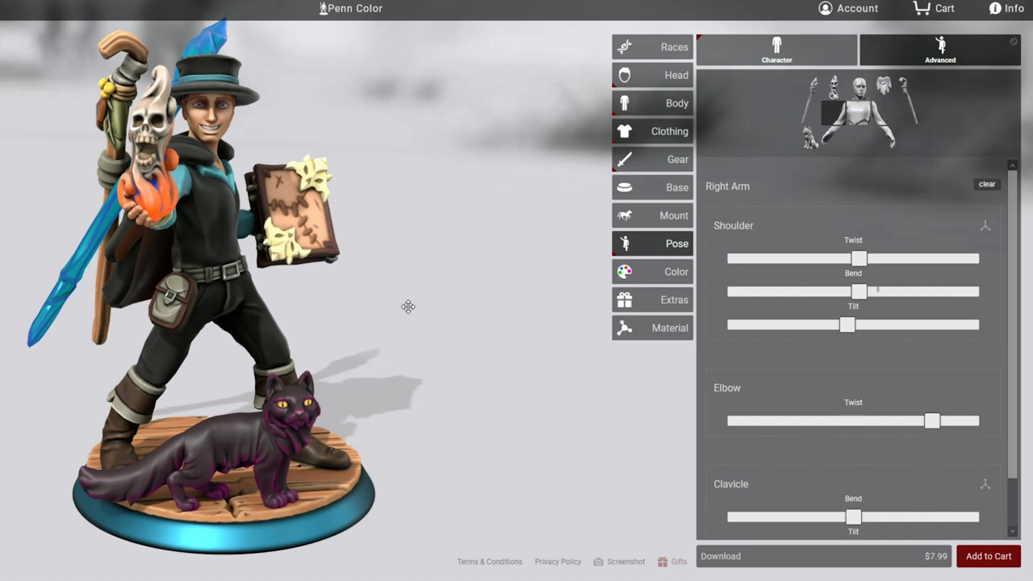
drag(192, 305, 424, 293)
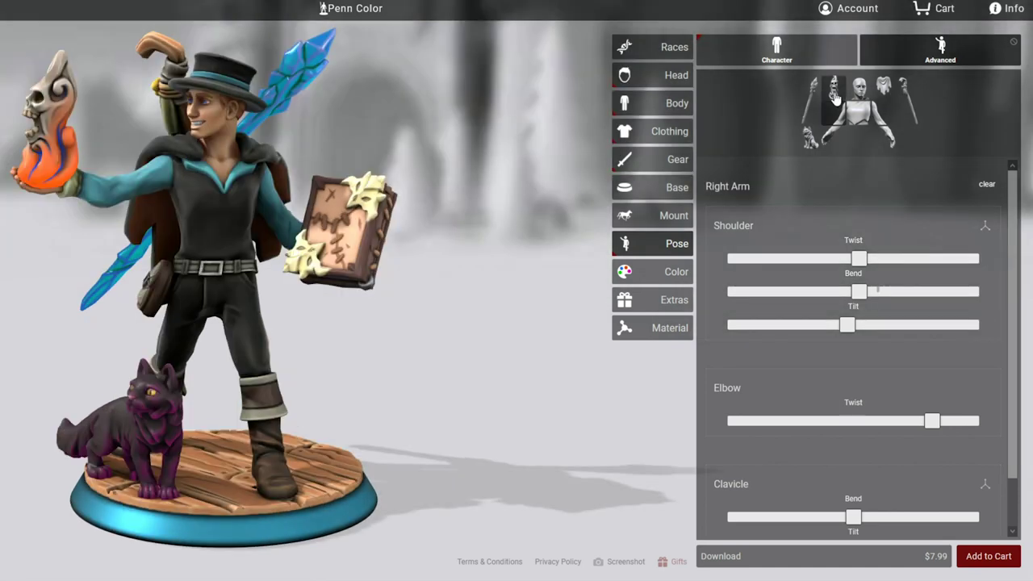
Open the advanced pose controls for the right handheld item and view the hero from both sides
click(836, 97)
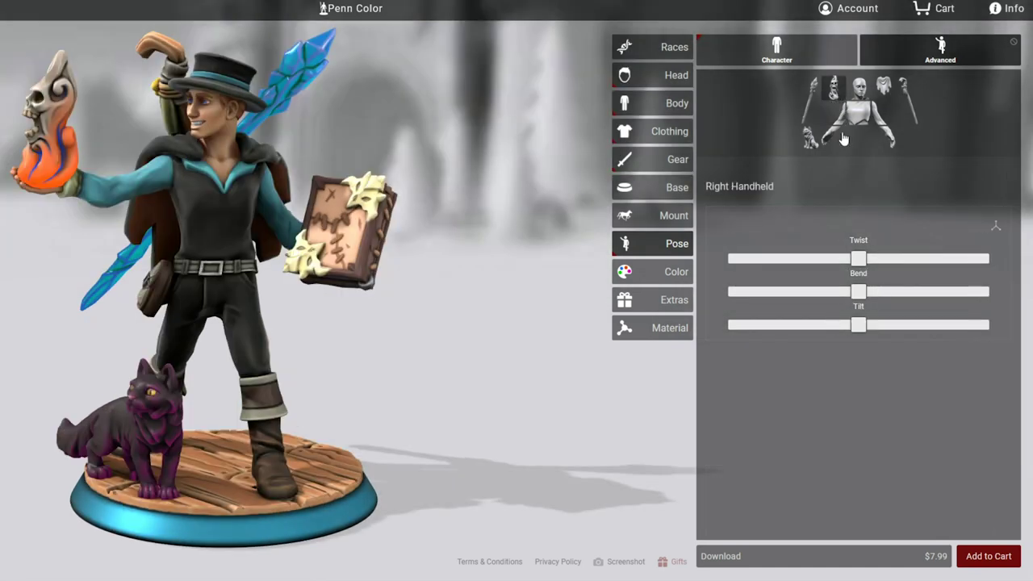
drag(608, 227, 698, 248)
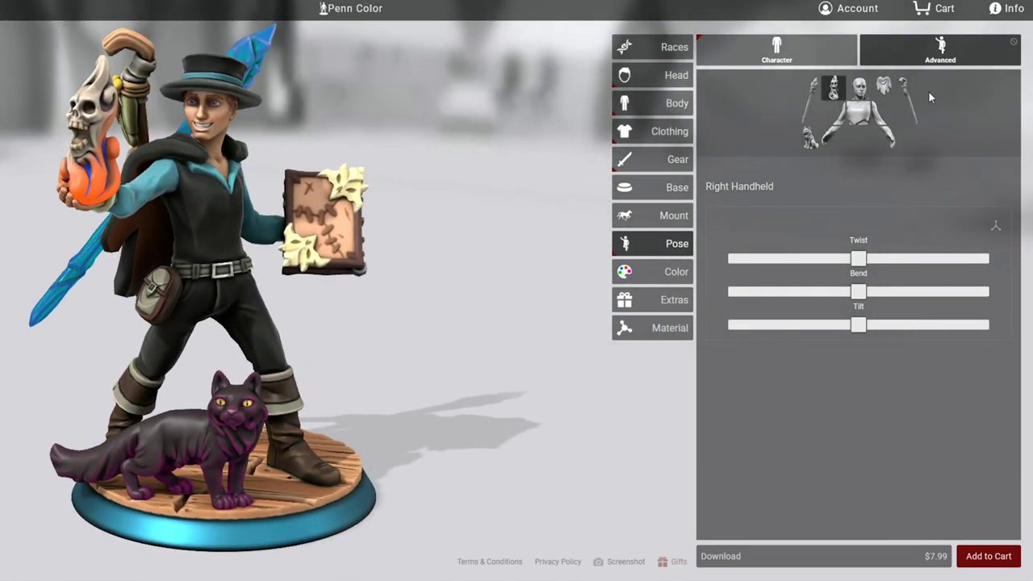
drag(473, 290, 186, 271)
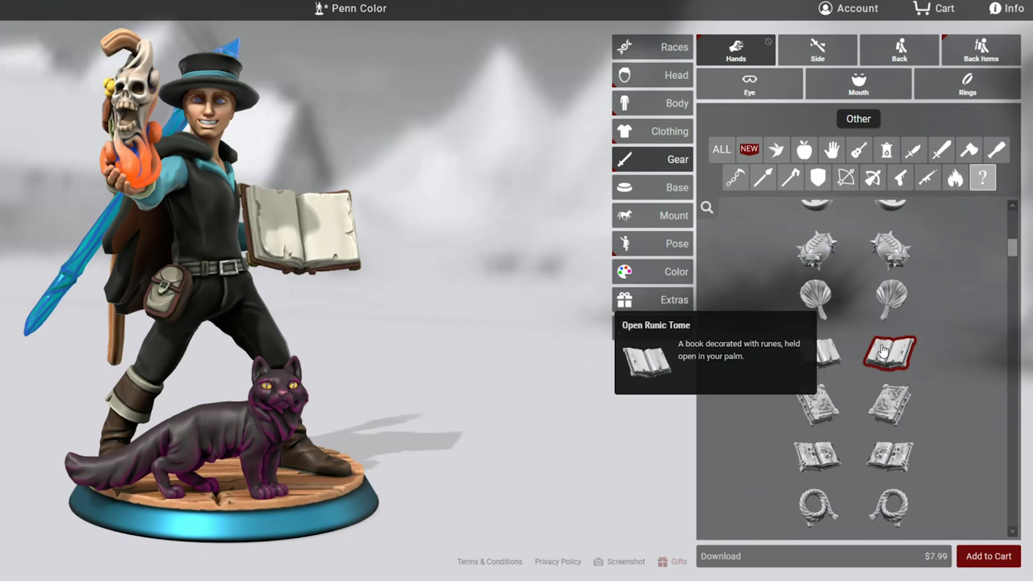
Equip the open skull-covered book in the hero's left hand
click(892, 456)
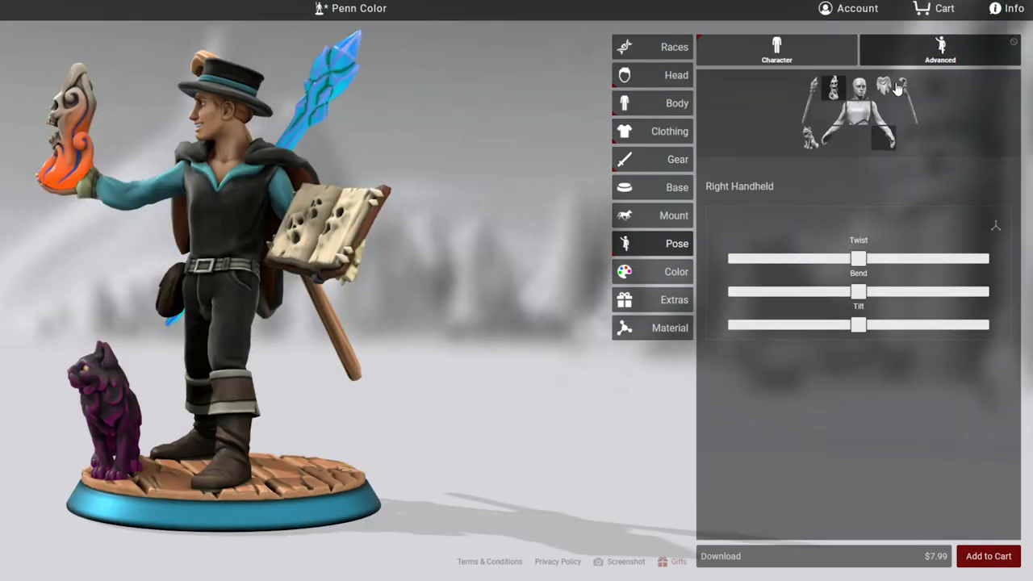
Try the left wrist's Twist and Bend across their ranges while holding the open book, returning Twist to its maximum
click(884, 138)
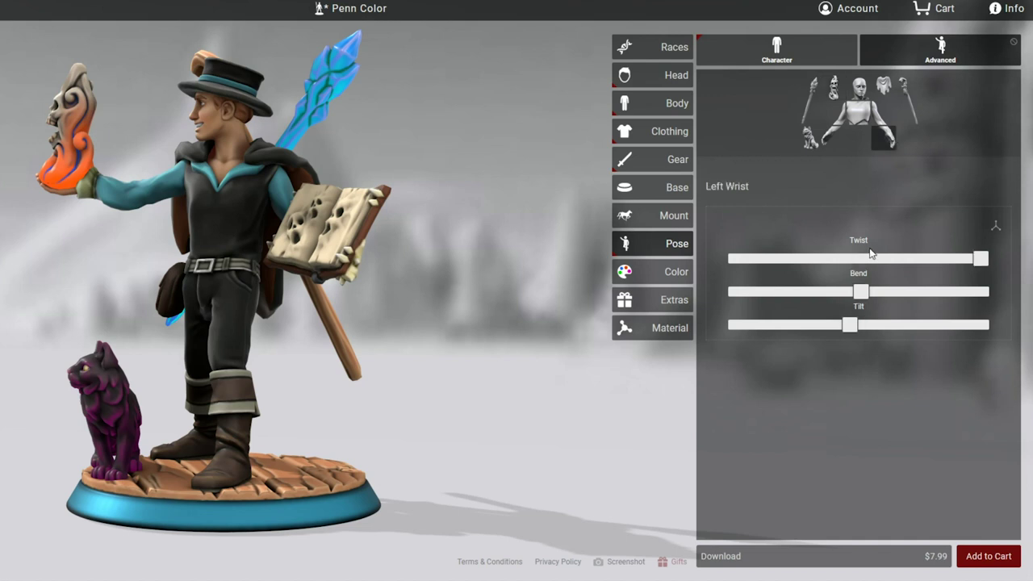
drag(959, 258, 799, 259)
drag(620, 250, 980, 258)
drag(862, 291, 980, 292)
drag(750, 302, 861, 301)
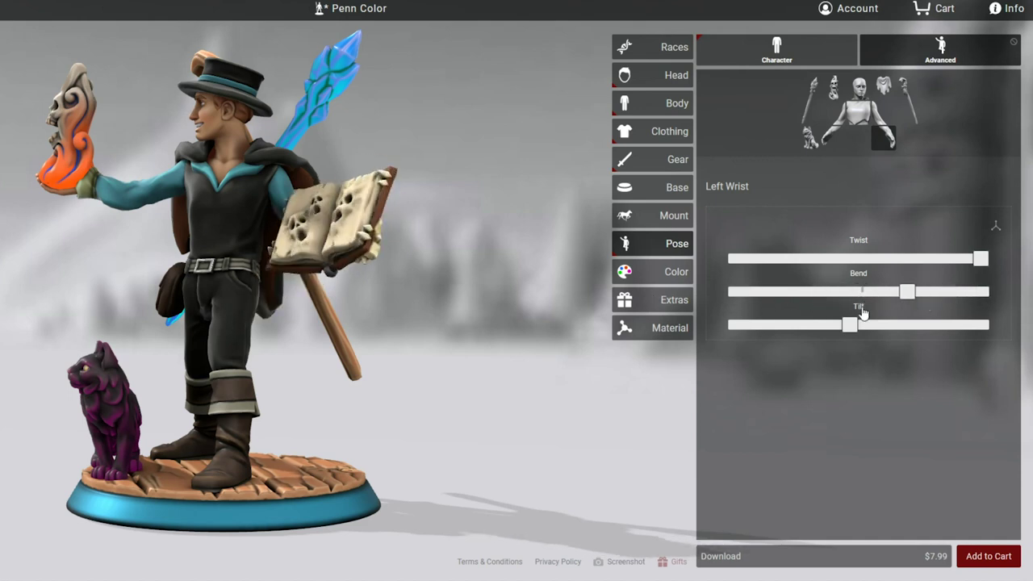
Try the left wrist's Tilt across its range while the hero holds the open book
drag(1005, 327, 811, 327)
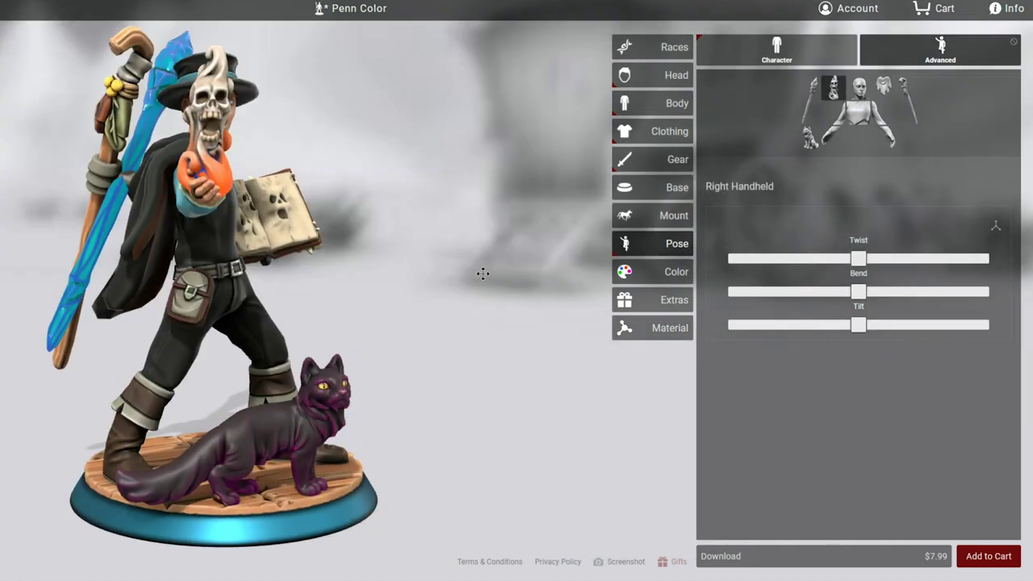
drag(484, 273, 518, 228)
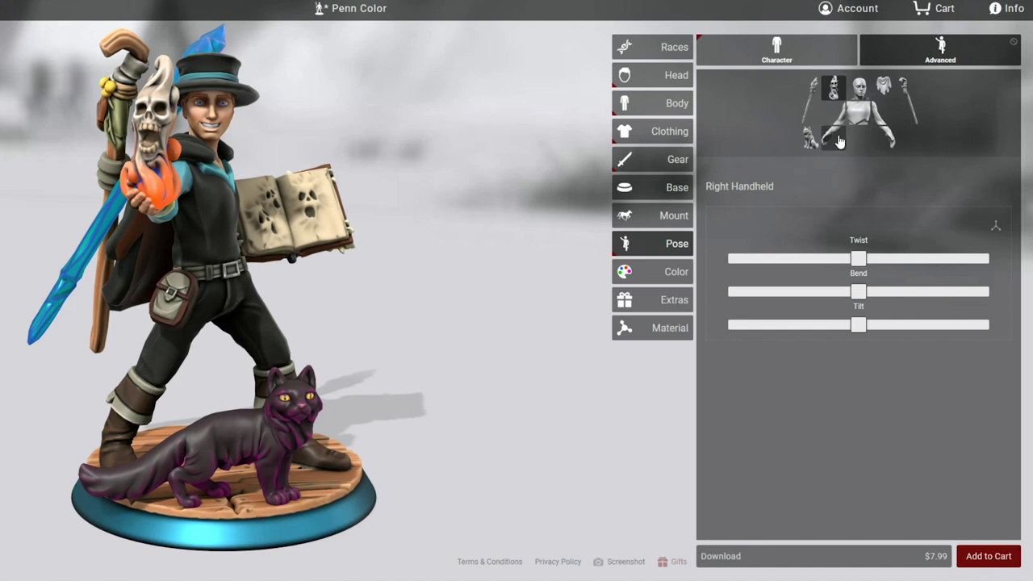
Rotate the right-hand flaming skull with Twist, Bend and Tilt, ending with Twist near maximum and Bend and Tilt near centre
drag(858, 259, 736, 259)
drag(861, 291, 892, 292)
click(761, 330)
drag(810, 334, 851, 331)
drag(241, 277, 870, 260)
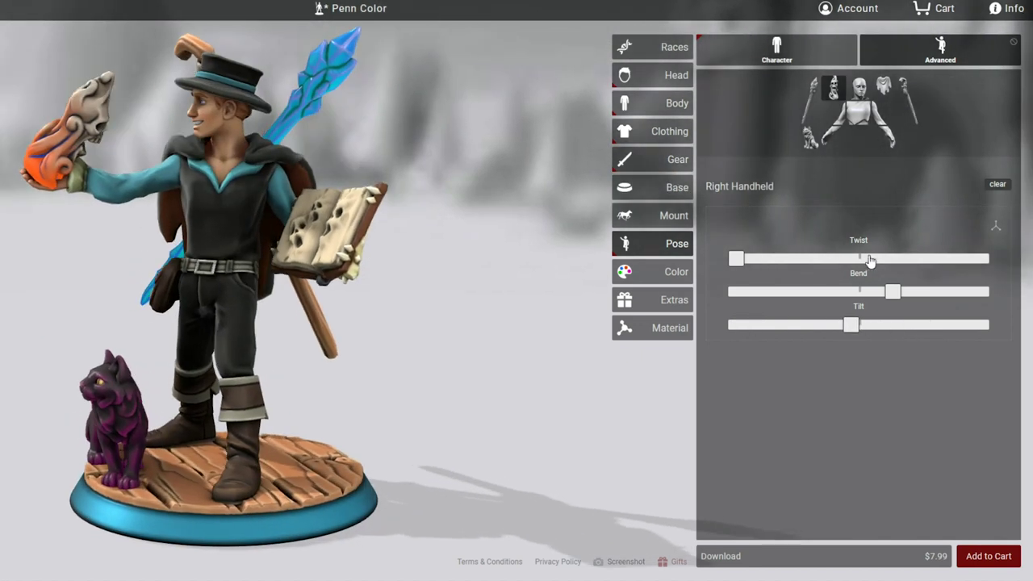
click(997, 229)
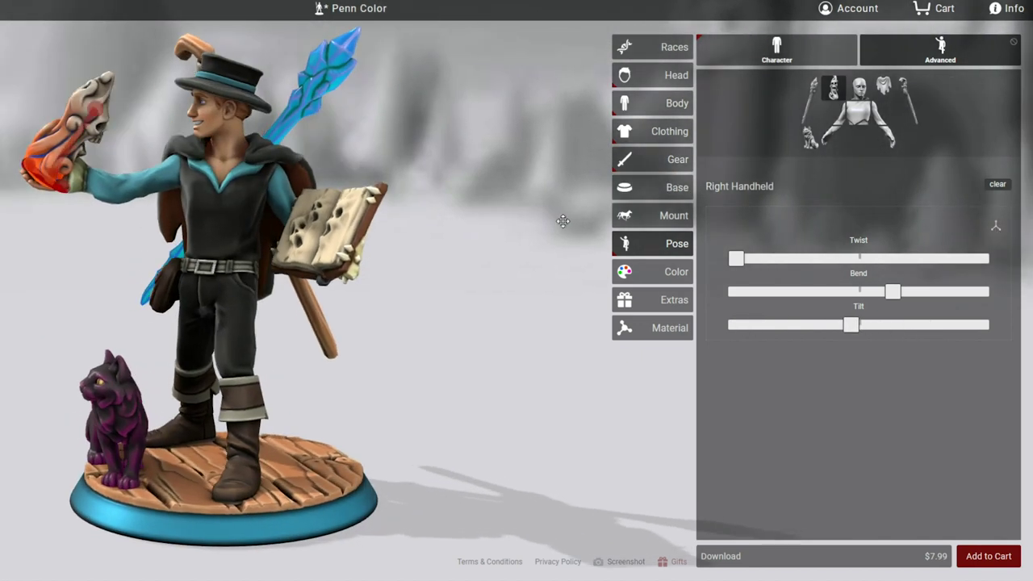
drag(93, 114, 11, 144)
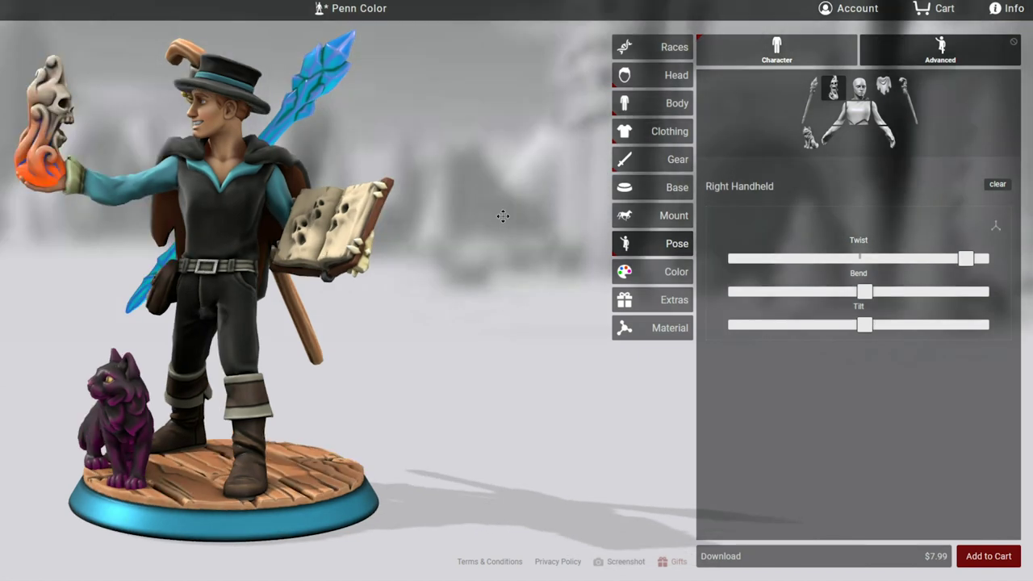
Examine the flaming skull, open book, head and back items close up from the front, side and rear
drag(503, 216, 419, 202)
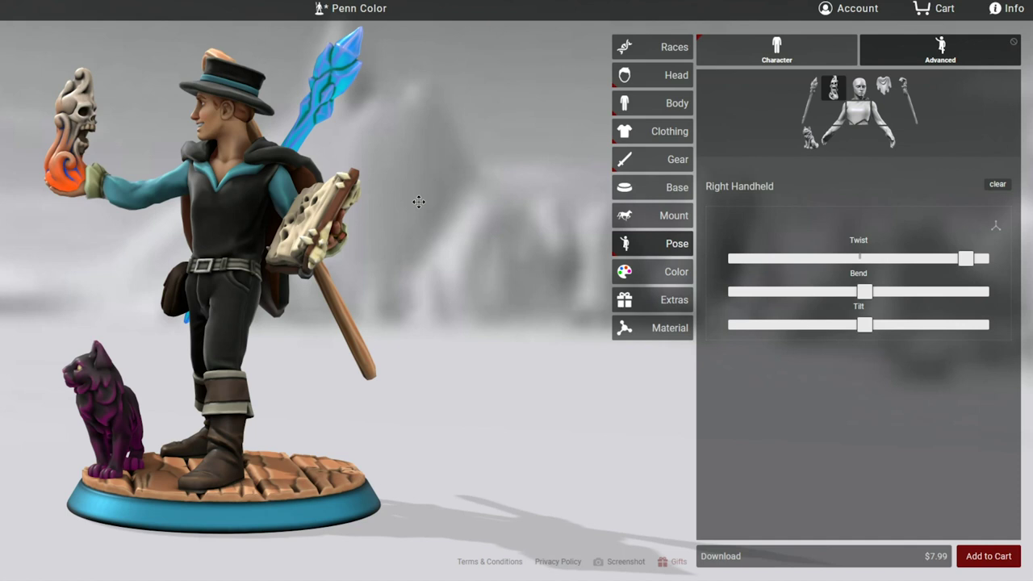
mouse_move(419, 202)
mouse_down()
mouse_move(489, 209)
mouse_move(475, 258)
mouse_move(448, 215)
mouse_move(405, 208)
mouse_up()
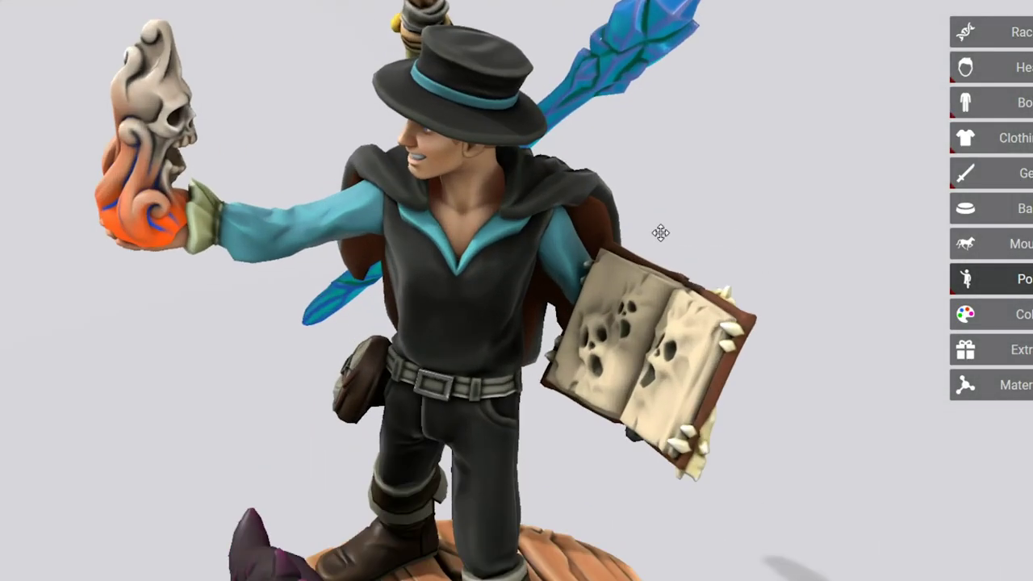
scroll(693, 232, up, 2)
right_drag(731, 193, 784, 178)
scroll(676, 175, up, 2)
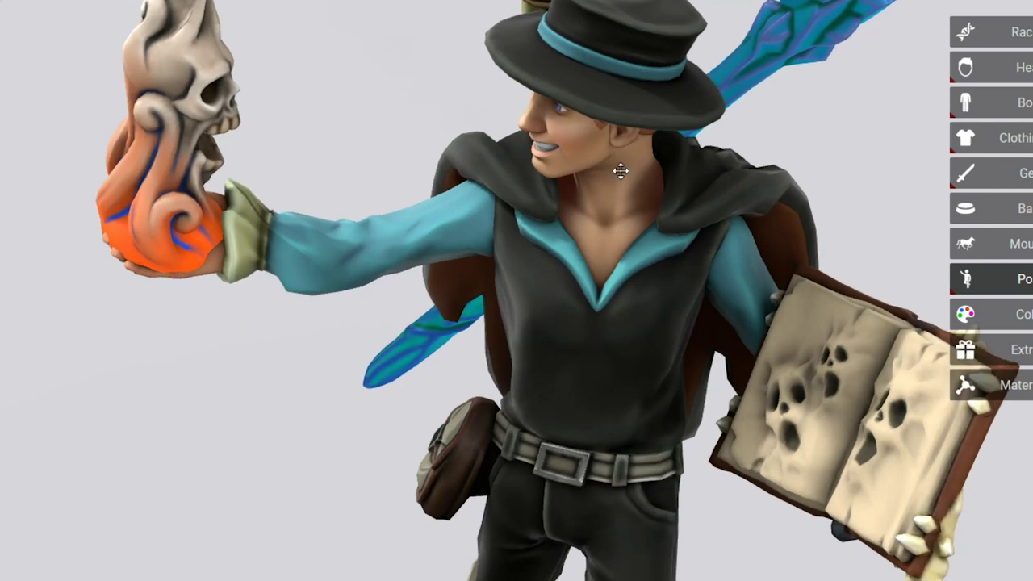
drag(369, 110, 390, 37)
drag(389, 92, 392, 346)
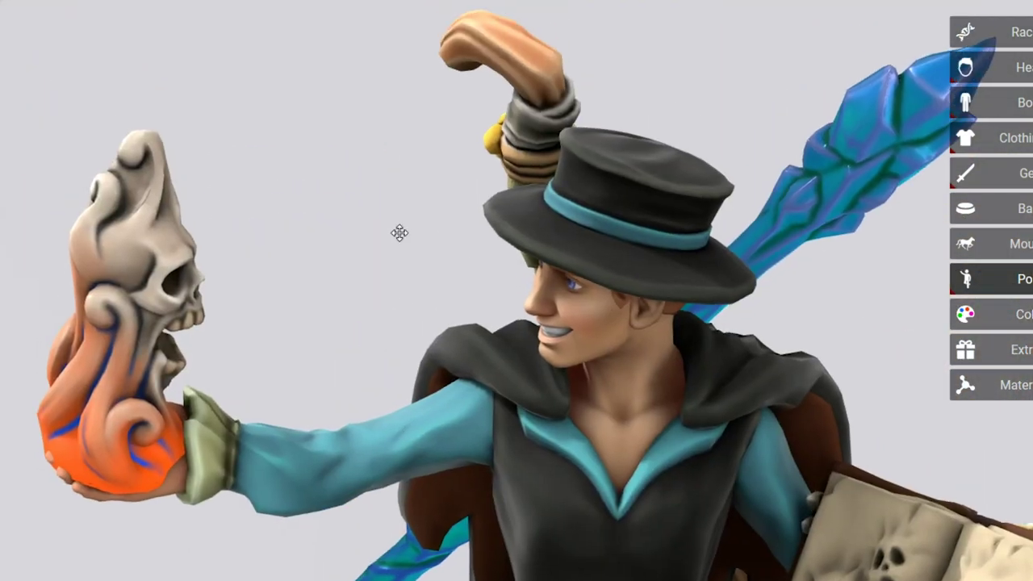
drag(413, 215, 67, 201)
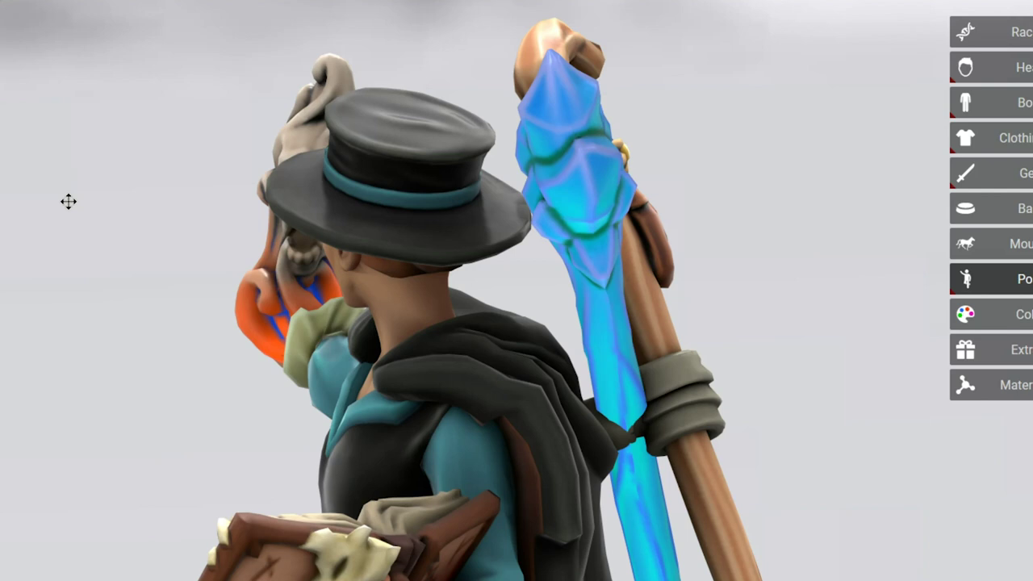
drag(82, 208, 224, 198)
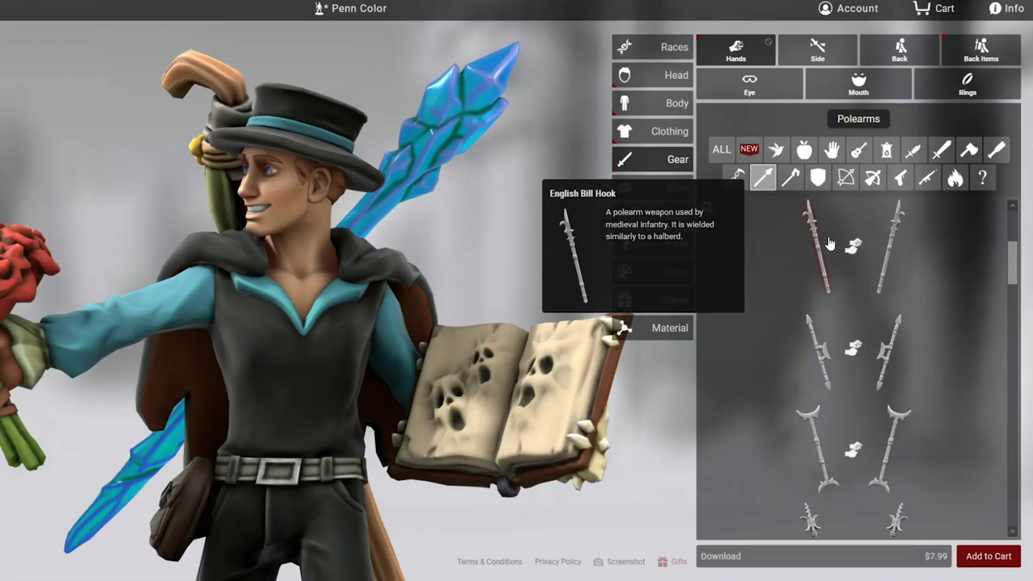
Equip the curved long blade in the right hand, lower its Twist below centre and enable Reversed
click(819, 248)
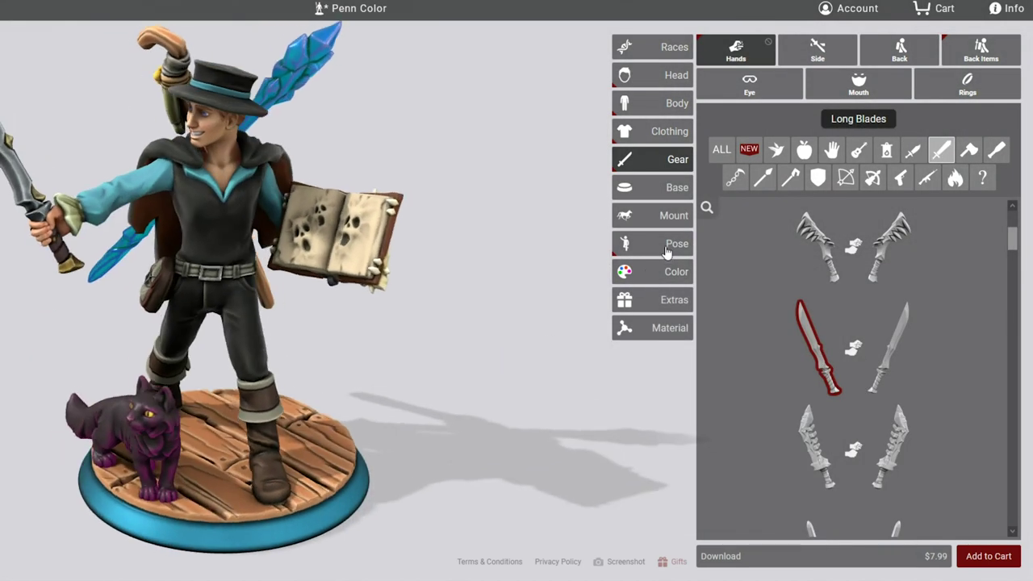
click(652, 243)
click(791, 283)
click(895, 290)
click(827, 287)
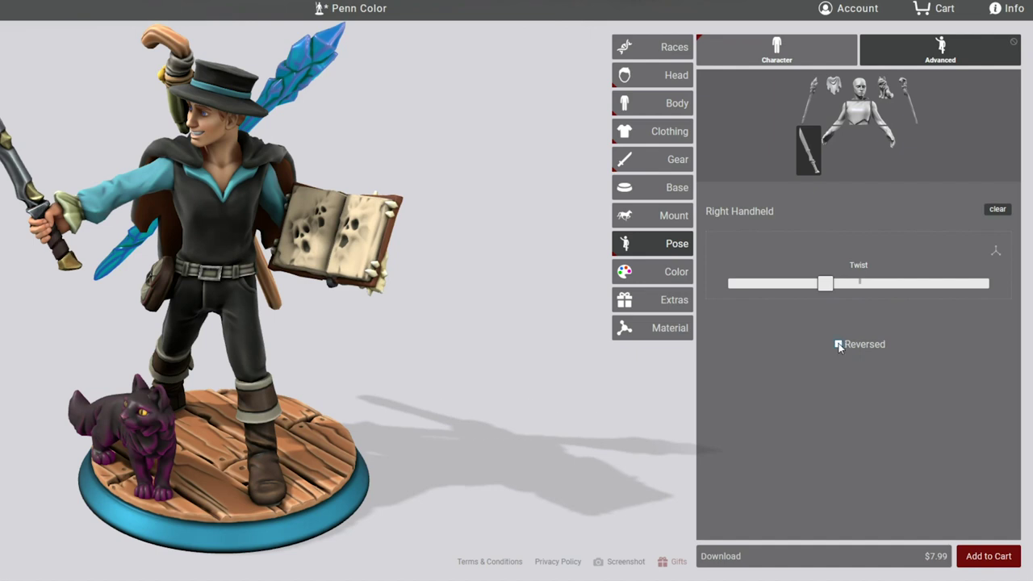
click(838, 345)
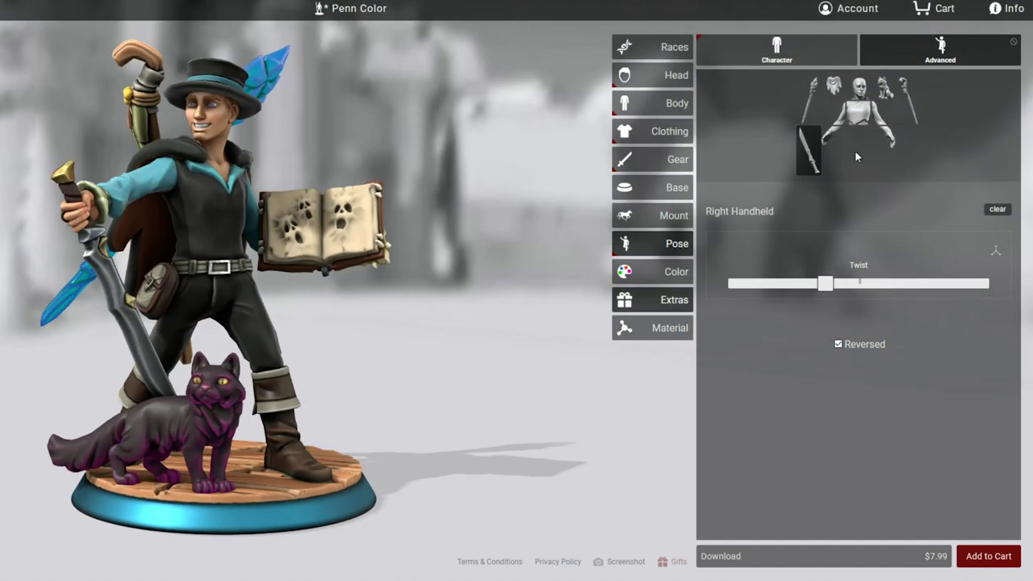
Rotate the right wrist until the reversed sword points straight down toward the base
click(834, 138)
drag(980, 289, 932, 293)
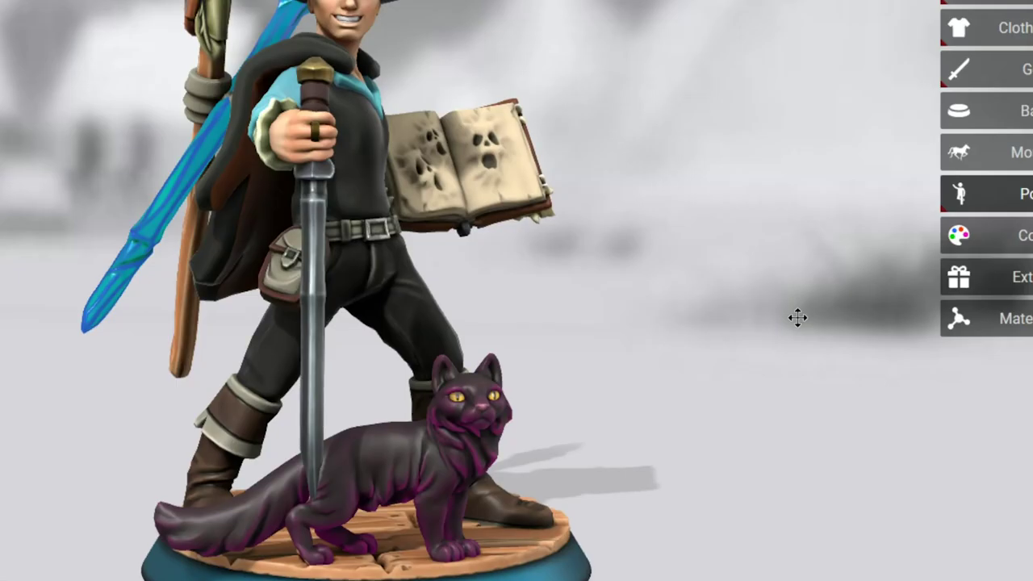
drag(797, 318, 992, 318)
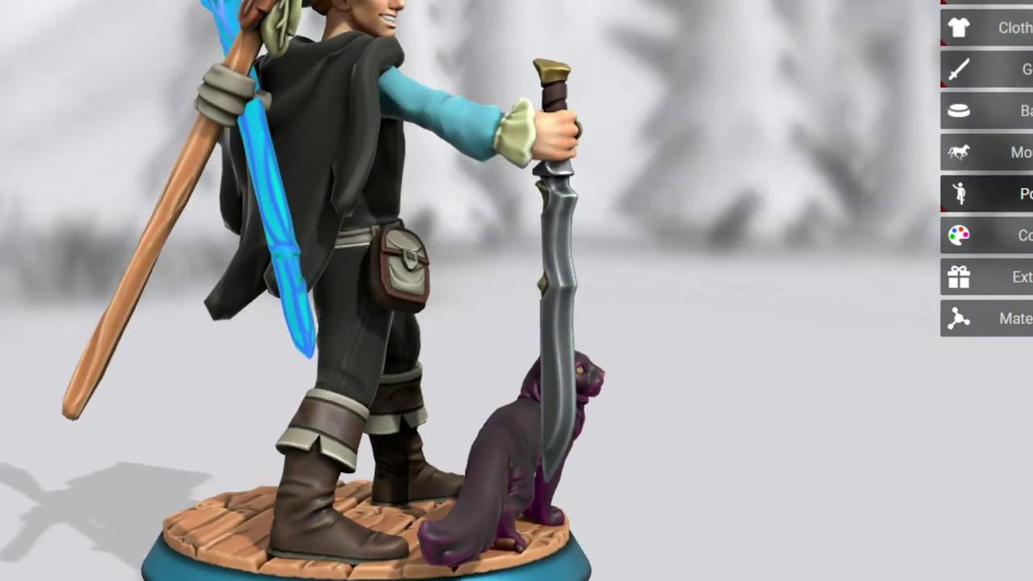
drag(890, 332, 563, 337)
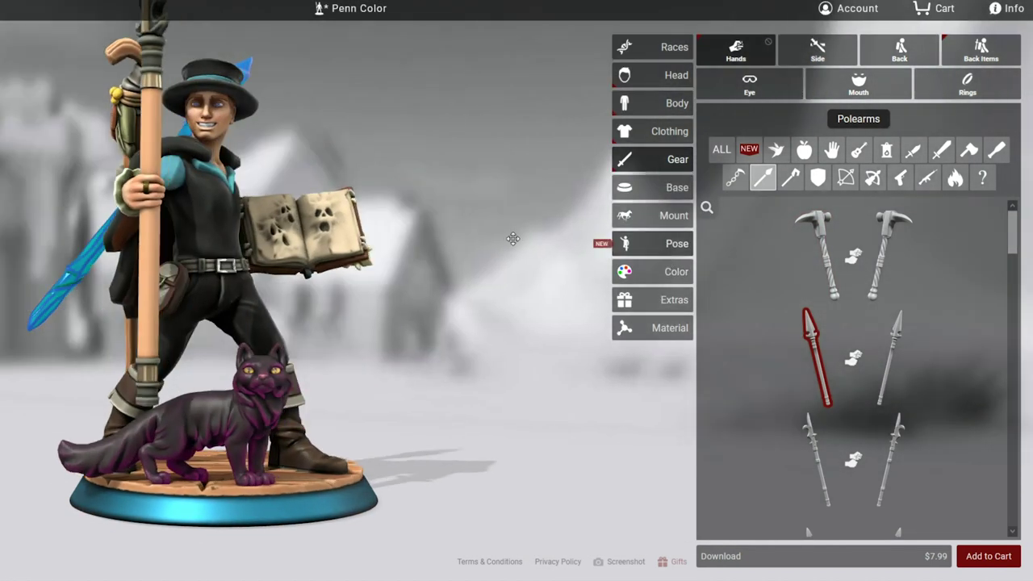
Try the right-hand spear's Twist and Grip Position across their ranges, ending with both slightly above centre
scroll(456, 241, down, 3)
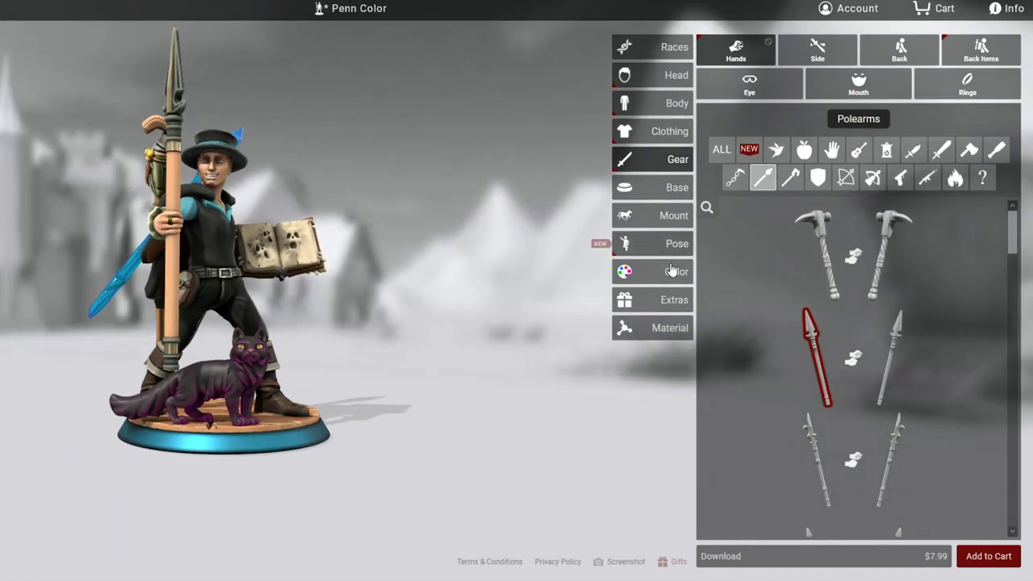
click(653, 243)
drag(791, 283, 771, 283)
drag(917, 350, 988, 348)
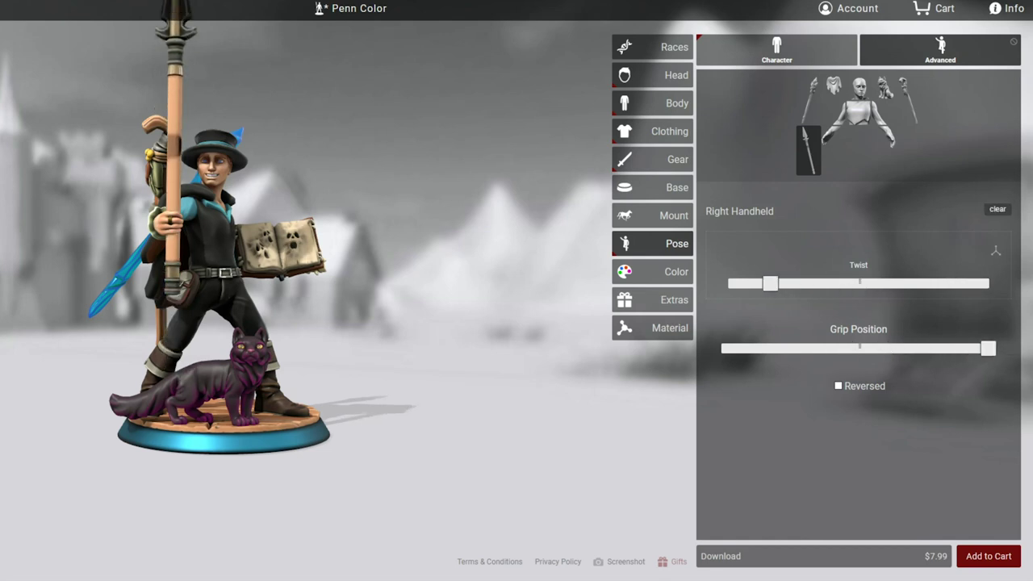
drag(915, 350, 664, 353)
drag(501, 332, 523, 331)
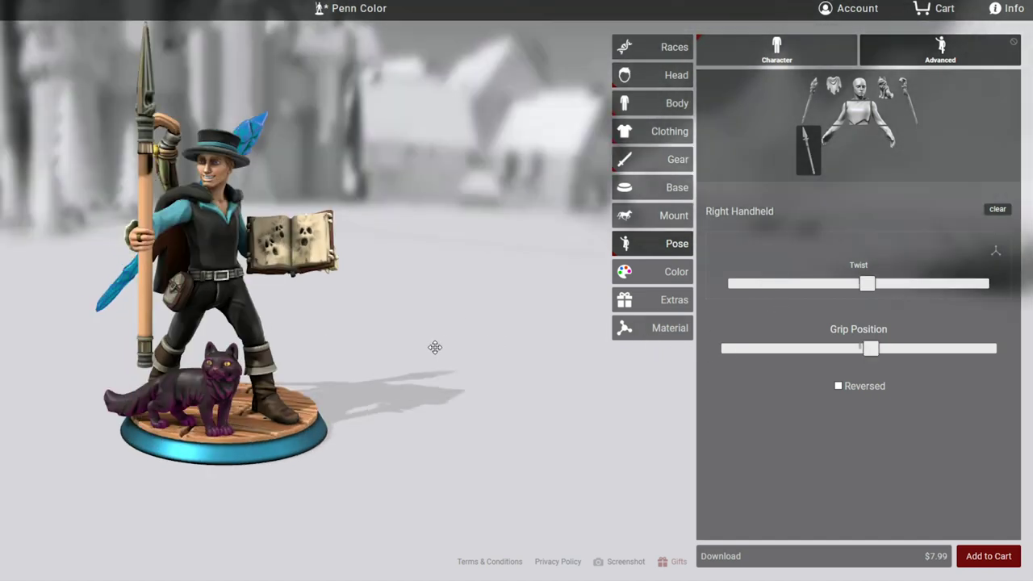
drag(436, 348, 603, 354)
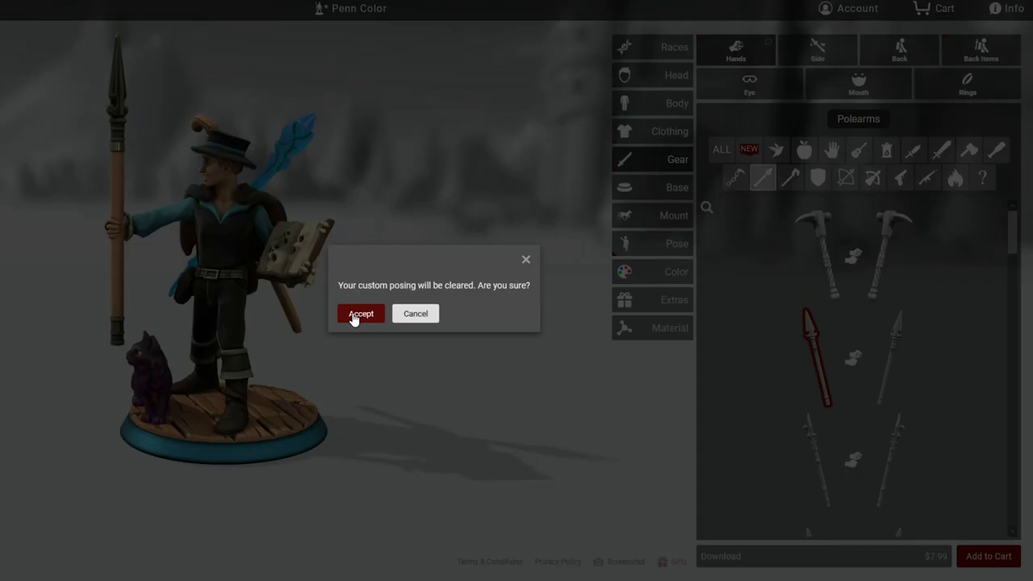
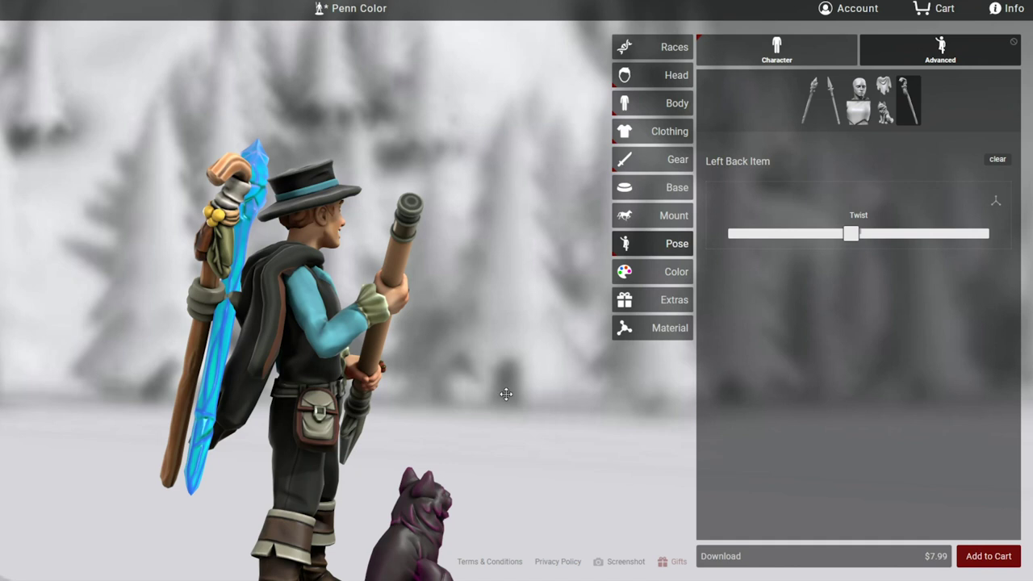
Open the saved hero Warcrest Color Bright and twist the axe on its back until it hangs nearly upright
right_drag(504, 316, 509, 329)
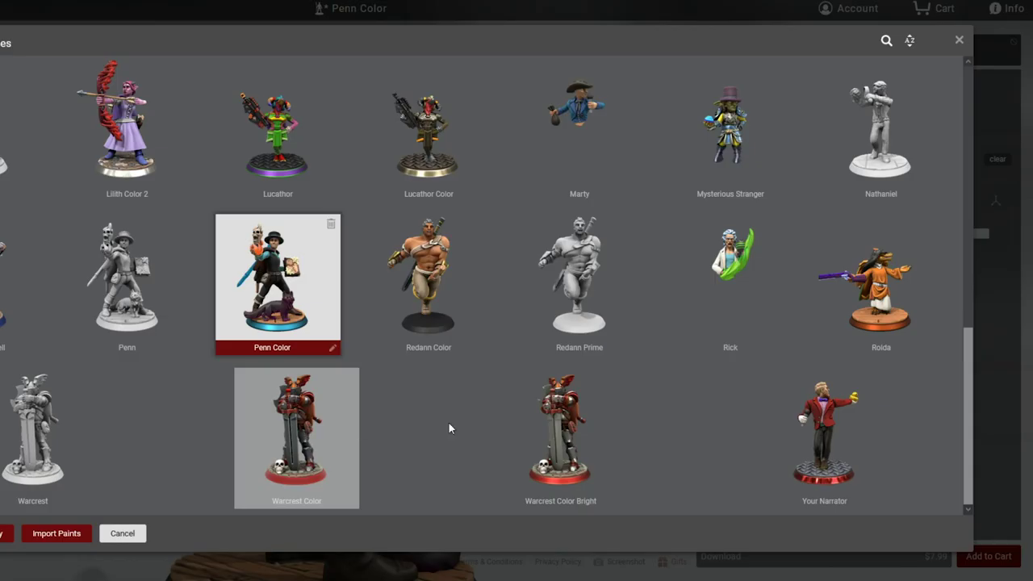
click(567, 434)
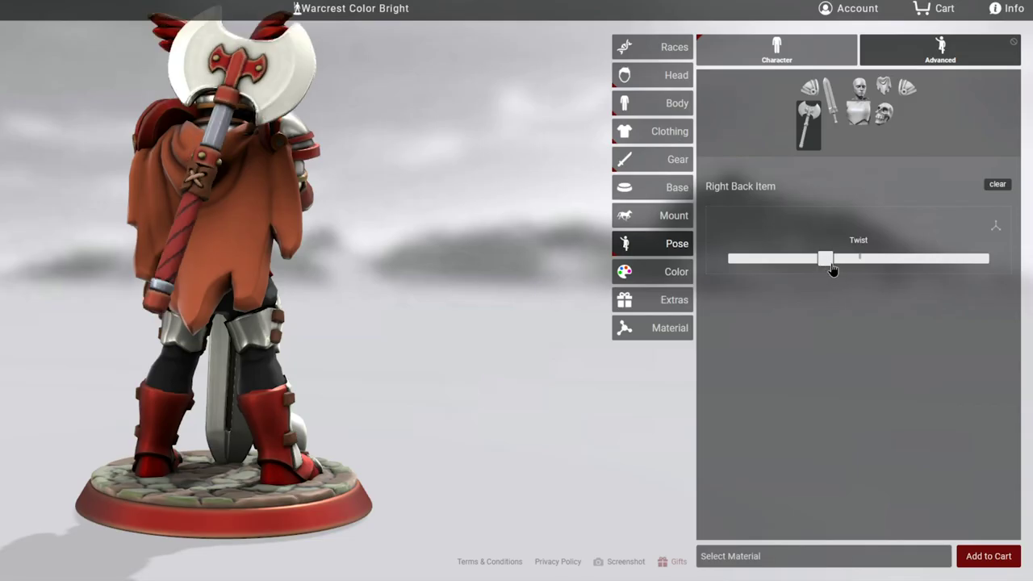
drag(834, 270, 838, 271)
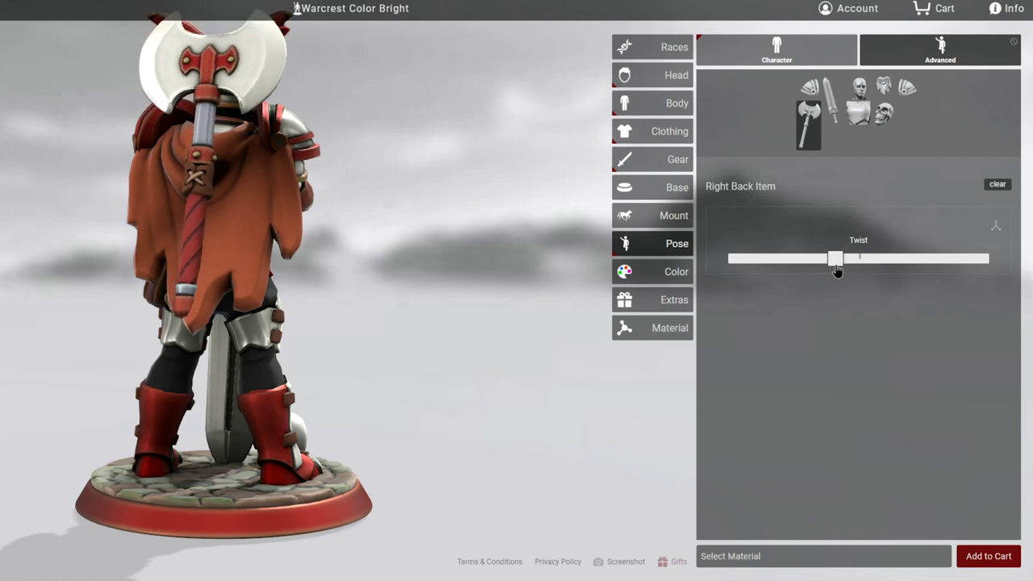
drag(460, 202, 841, 294)
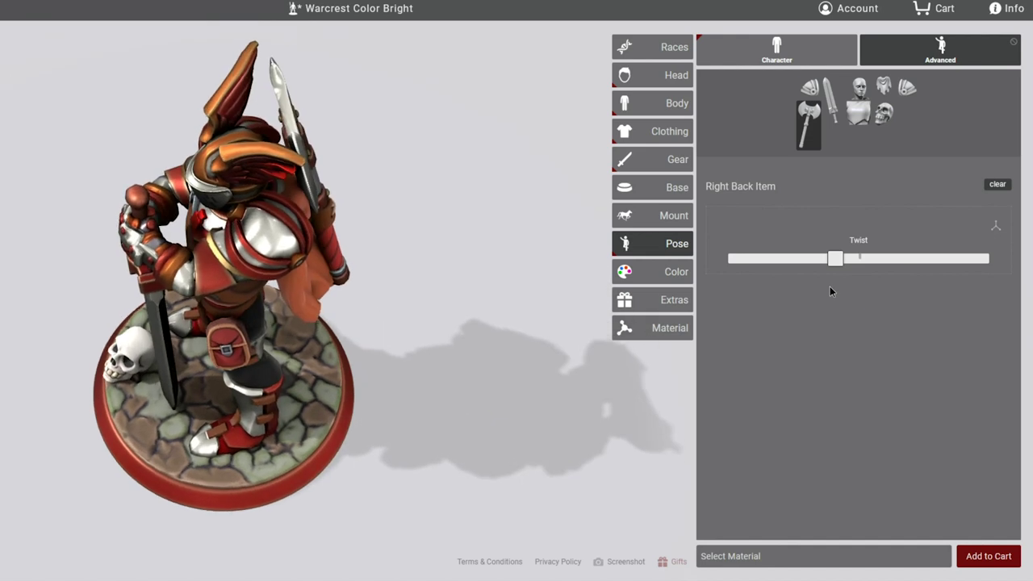
drag(826, 286, 888, 339)
scroll(340, 285, up, 3)
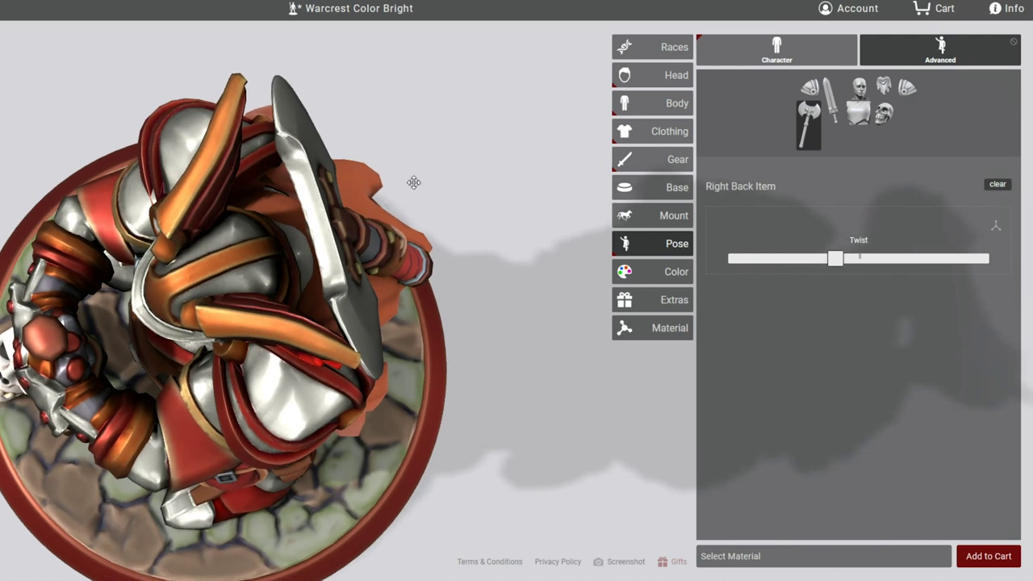
drag(466, 157, 557, 85)
Swing the back axe diagonally to either side, leaving its Twist about a quarter of the way along its range
click(887, 259)
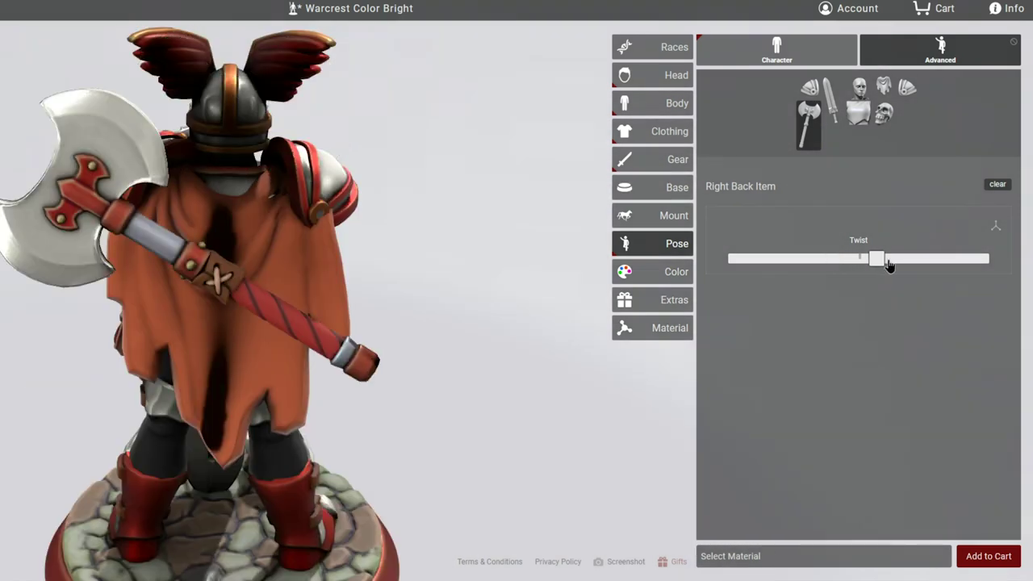
drag(852, 260, 795, 259)
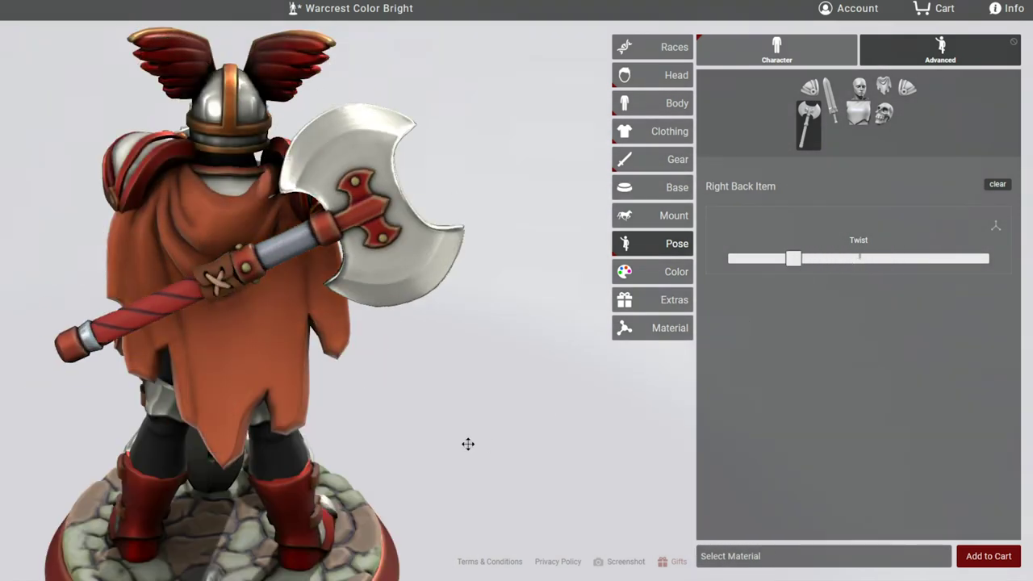
drag(583, 444, 716, 442)
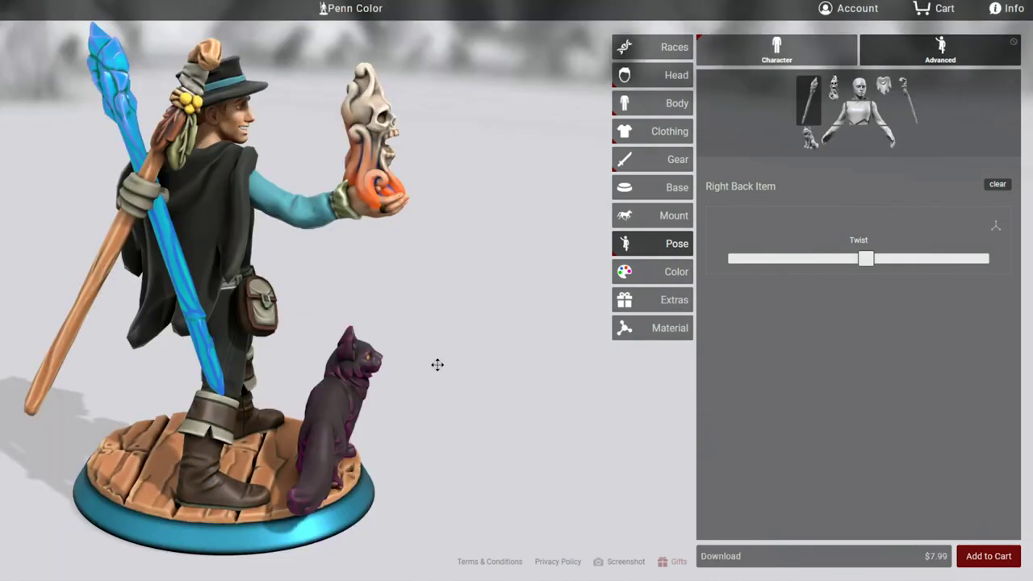
Twist the blue crystal staff on Penn Color's back below centre and then above it to lay it more diagonally
drag(437, 365, 488, 359)
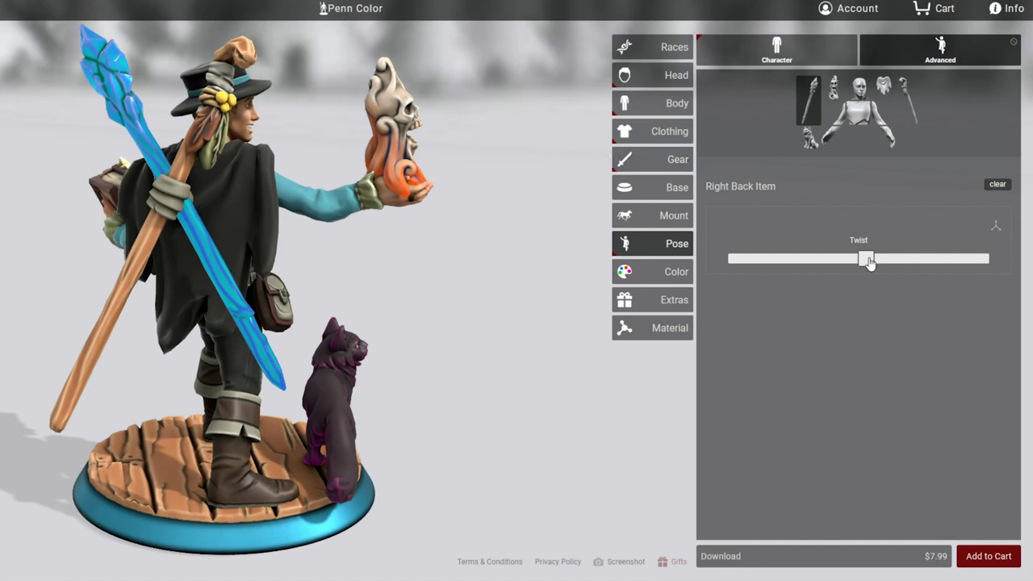
drag(865, 265, 853, 260)
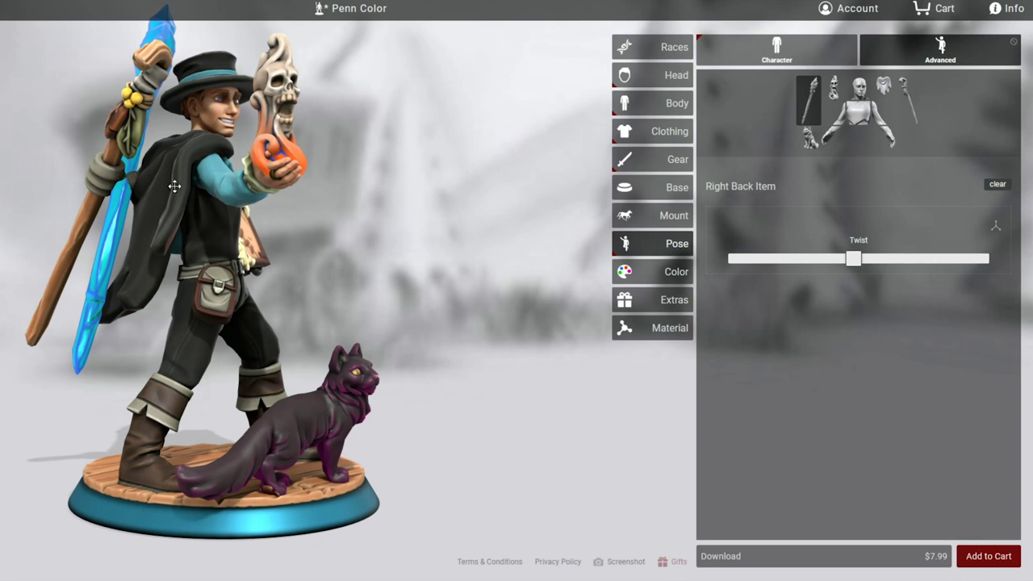
drag(853, 260, 890, 260)
Set the left back item's Twist slightly above centre so the wooden staff slants diagonally alongside the crystal staff
click(911, 109)
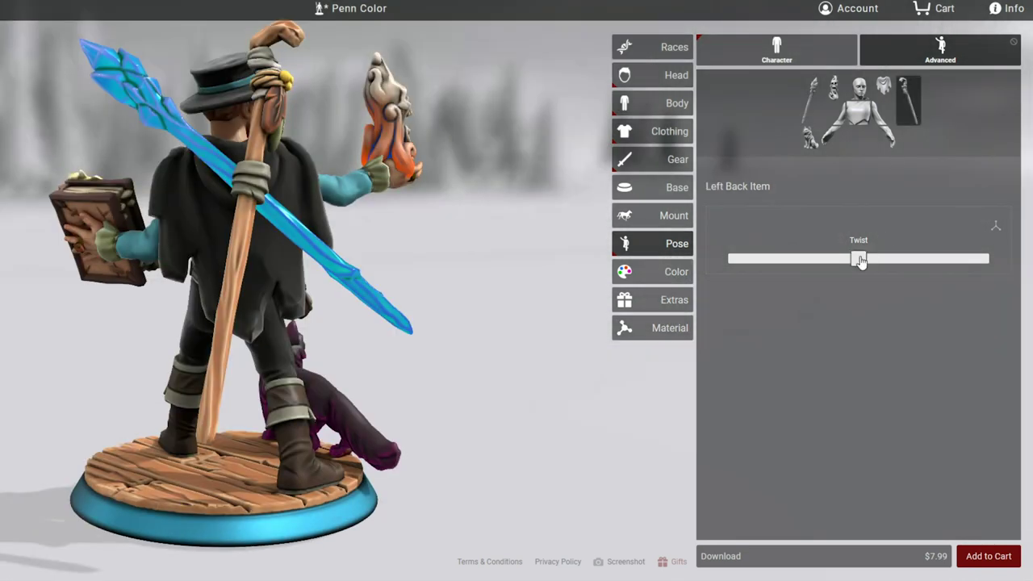
drag(859, 261, 885, 258)
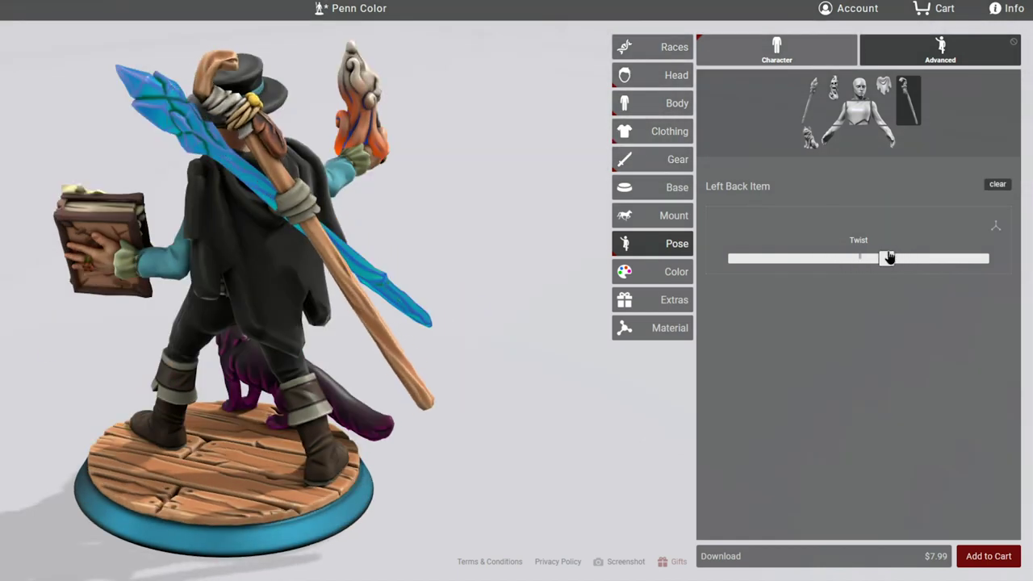
drag(562, 407, 632, 409)
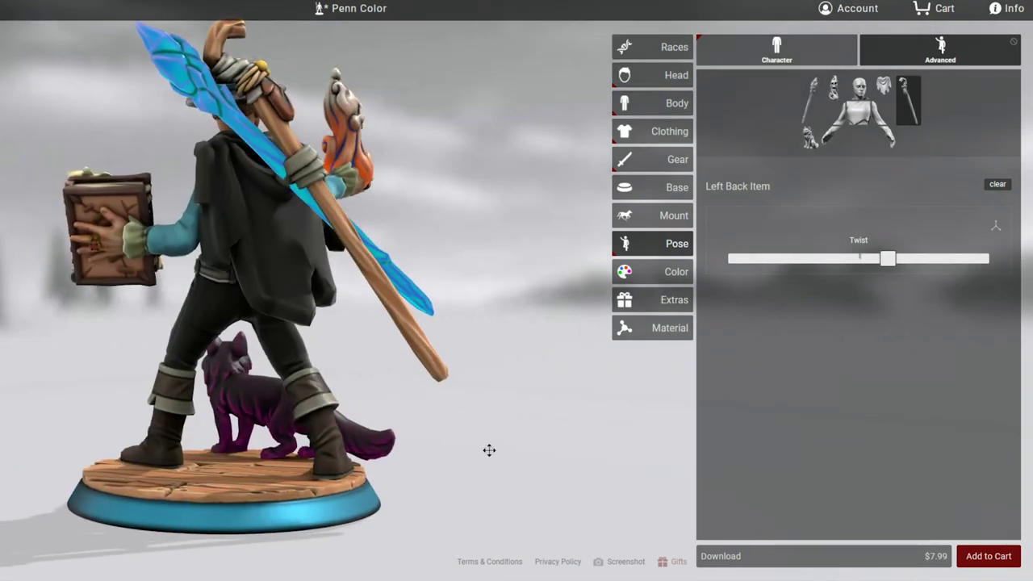
Twist joint 1 of the ragged cape on Penn Color's back above centre and view the cape from all around
drag(489, 450, 719, 468)
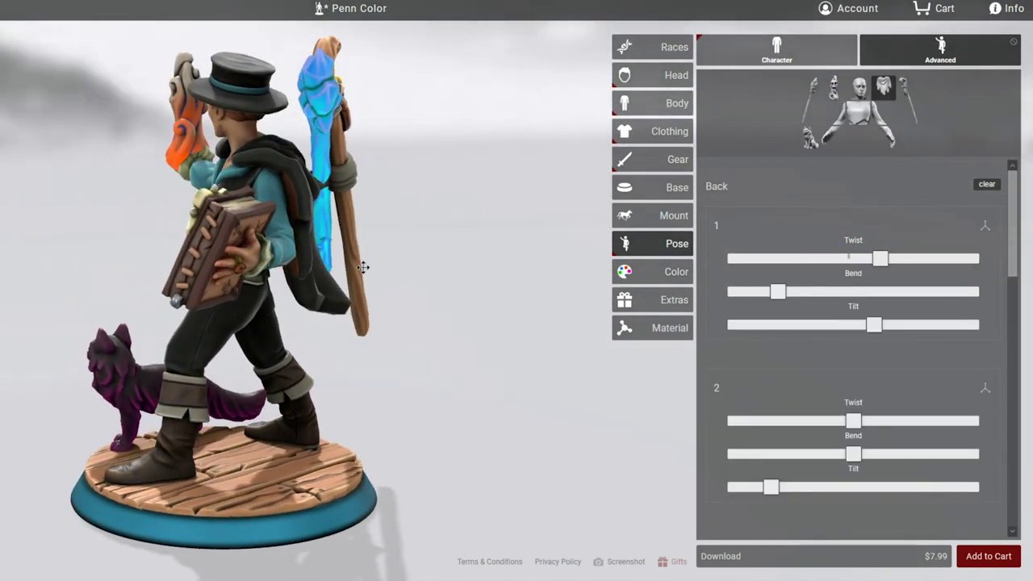
drag(358, 266, 88, 267)
drag(202, 121, 145, 161)
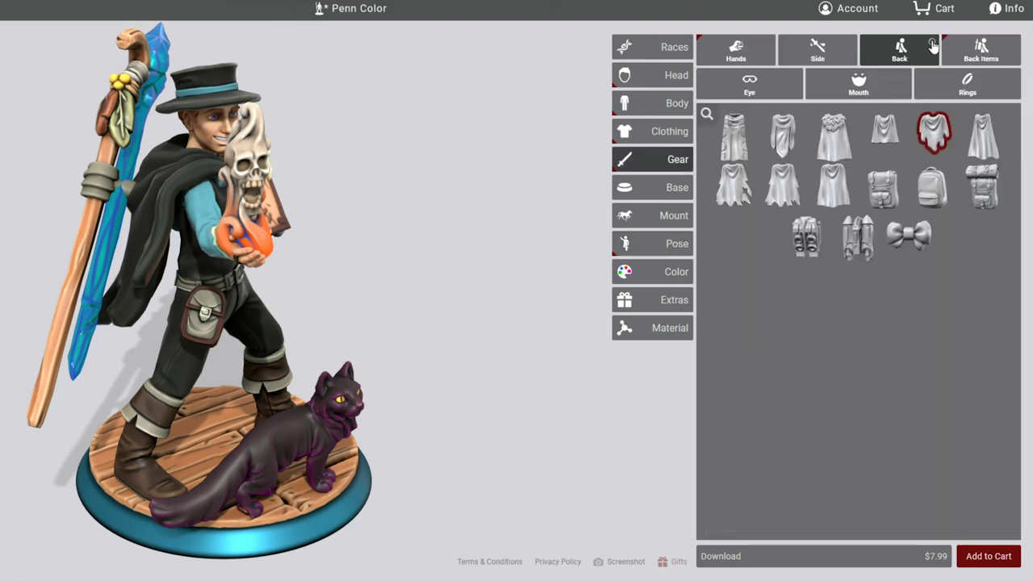
Take the ragged cape off, put it back on, and replace it with the fur-collared cape for advanced posing
click(934, 131)
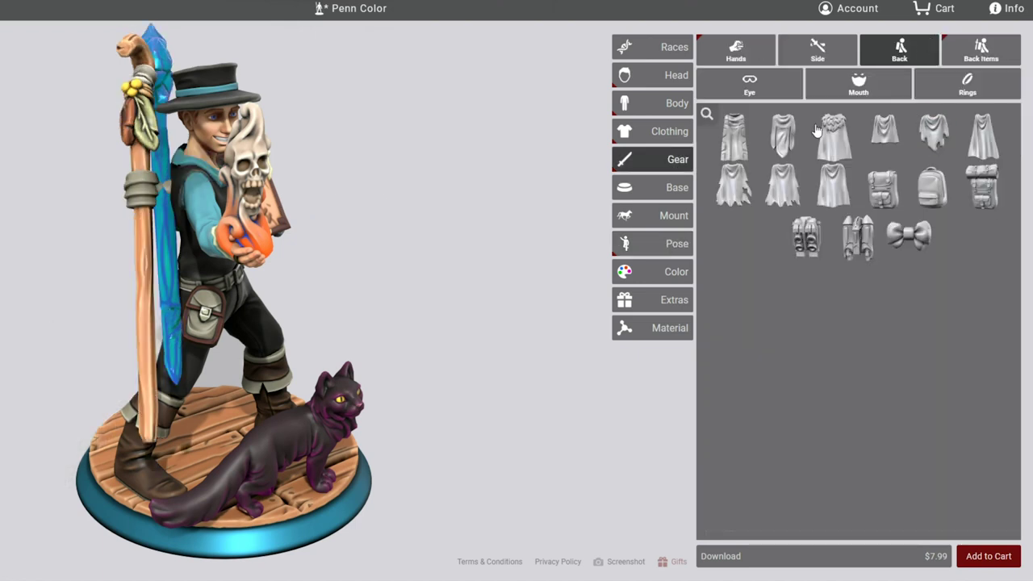
click(934, 131)
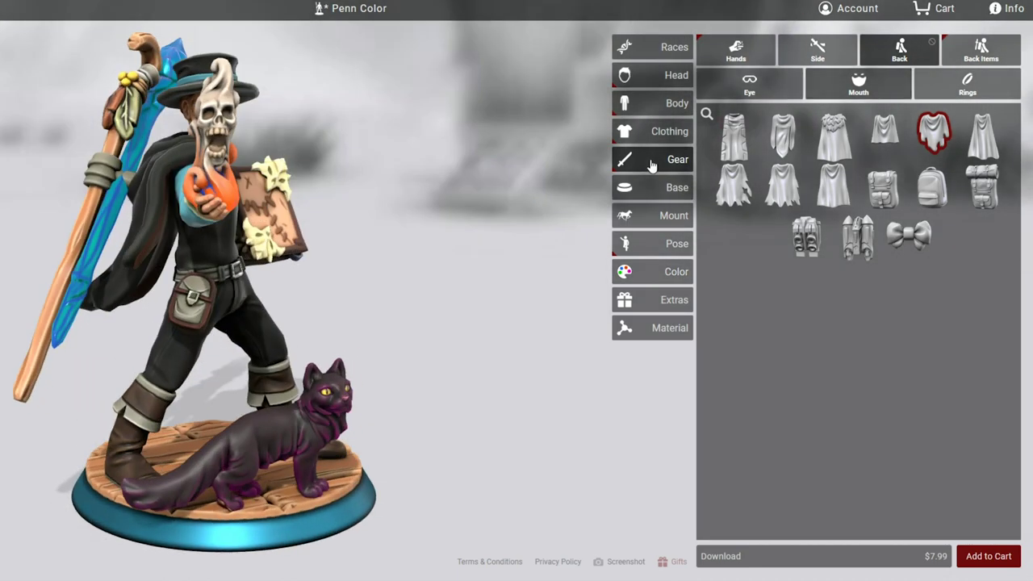
click(664, 244)
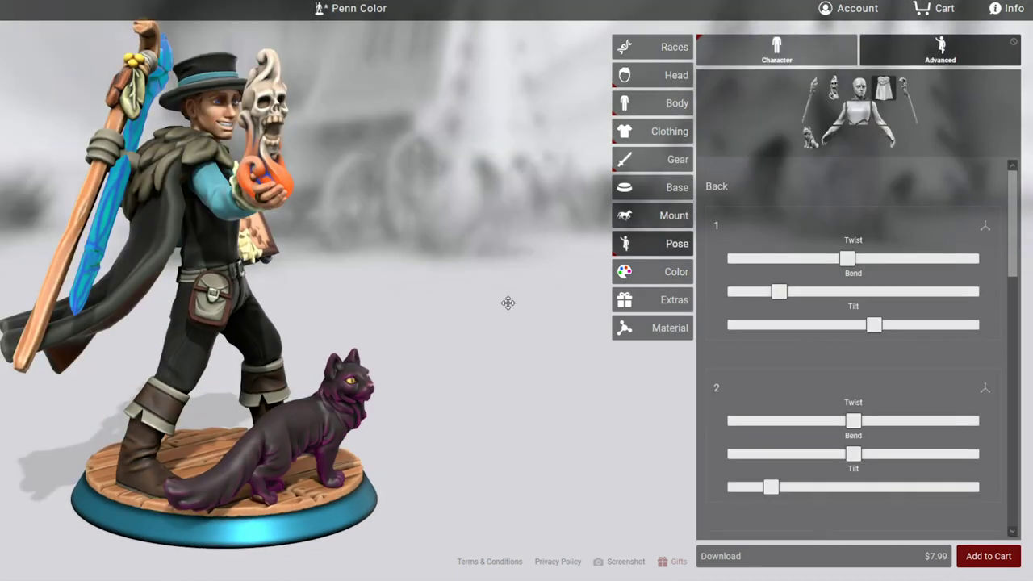
Show the joint markers of the fur-collared cape one after another, from joint 1 down to joint 7, seen from behind
drag(490, 337, 267, 442)
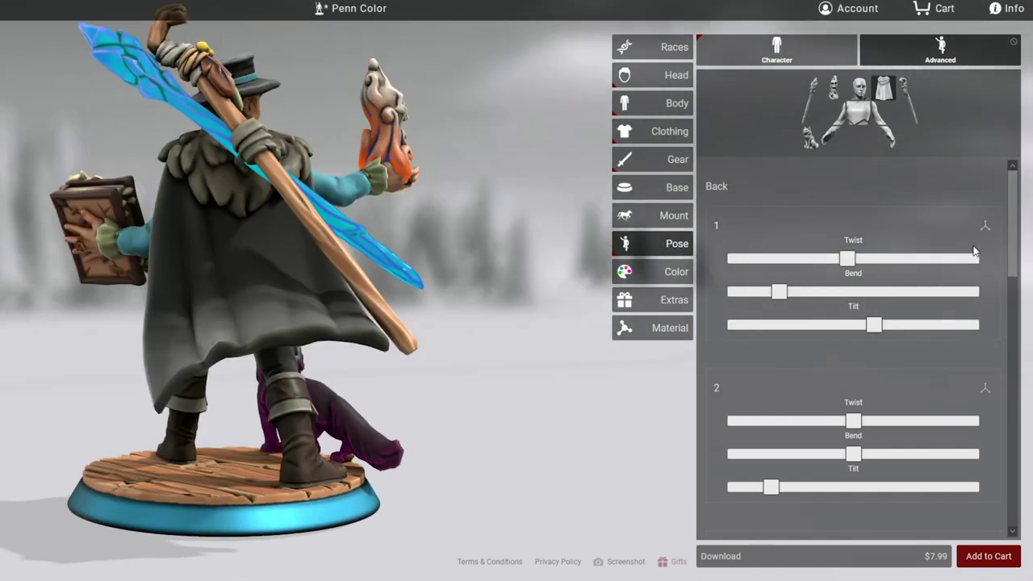
click(985, 229)
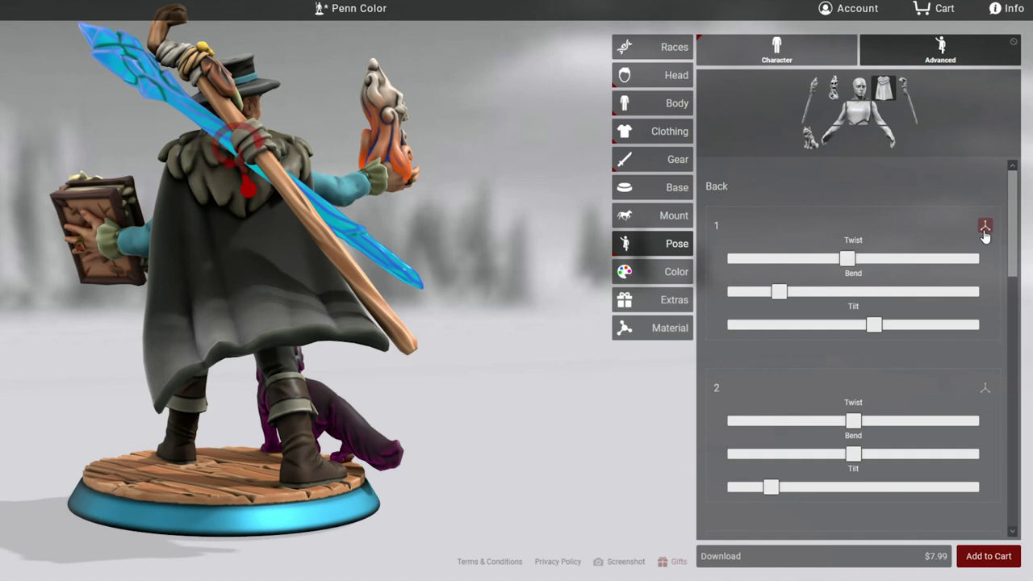
click(984, 390)
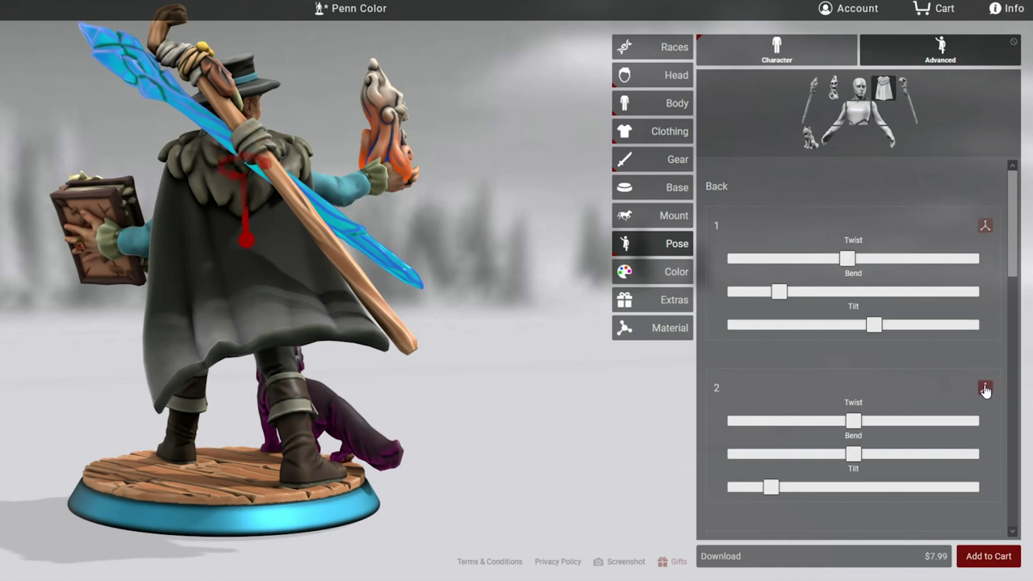
scroll(950, 384, down, 2)
click(985, 409)
scroll(984, 420, down, 2)
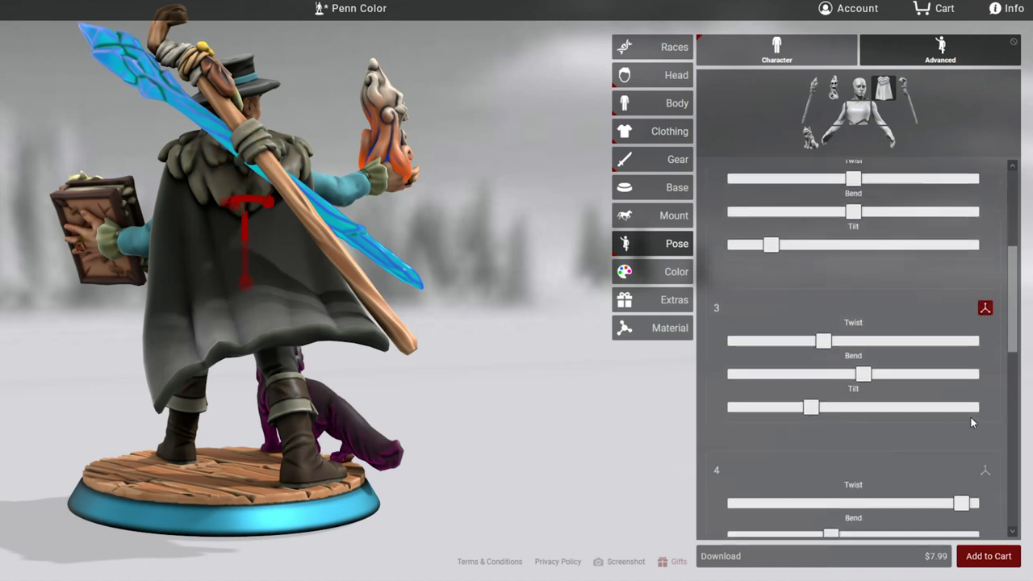
scroll(981, 440, down, 4)
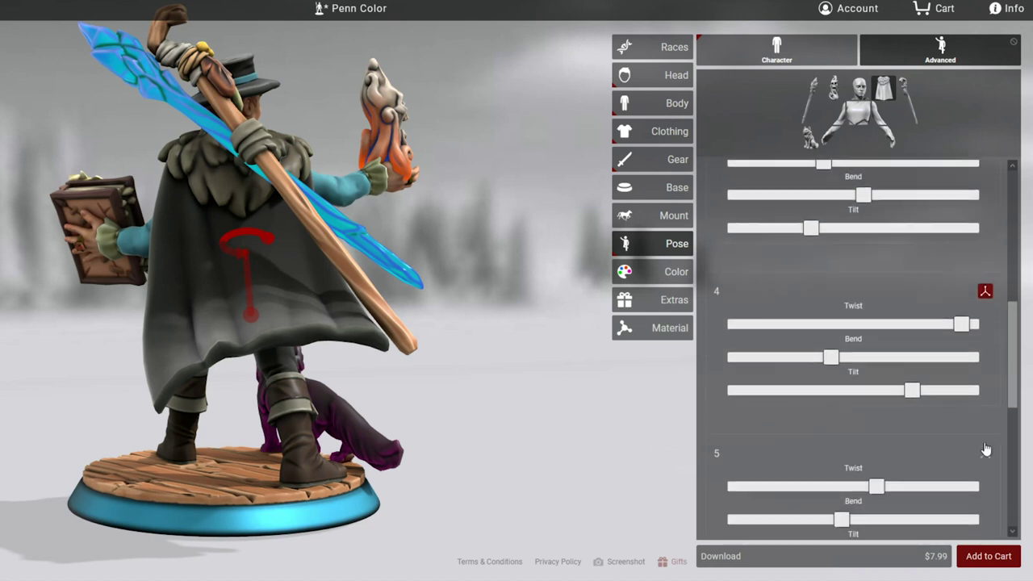
click(985, 398)
scroll(985, 404, down, 2)
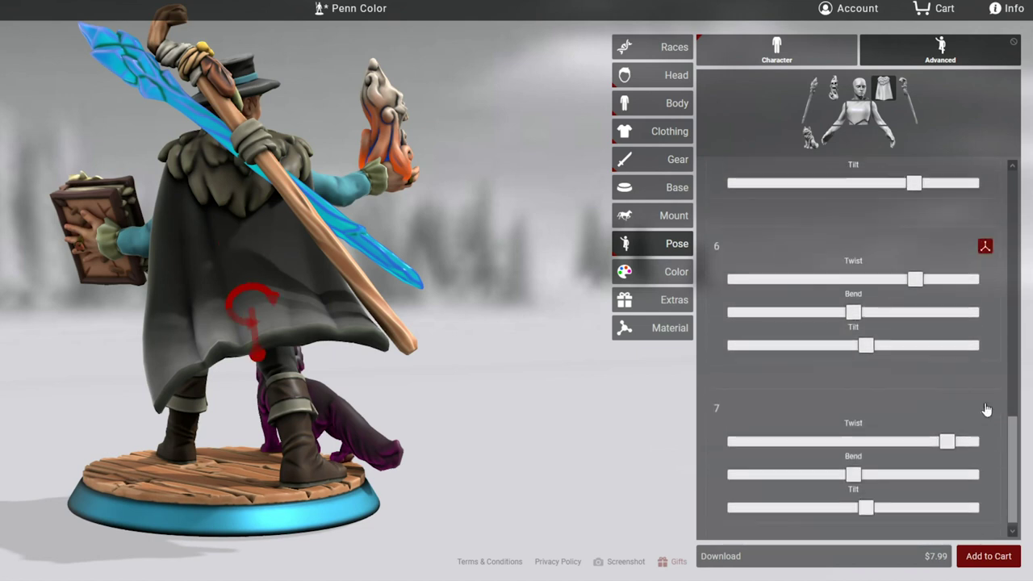
click(985, 398)
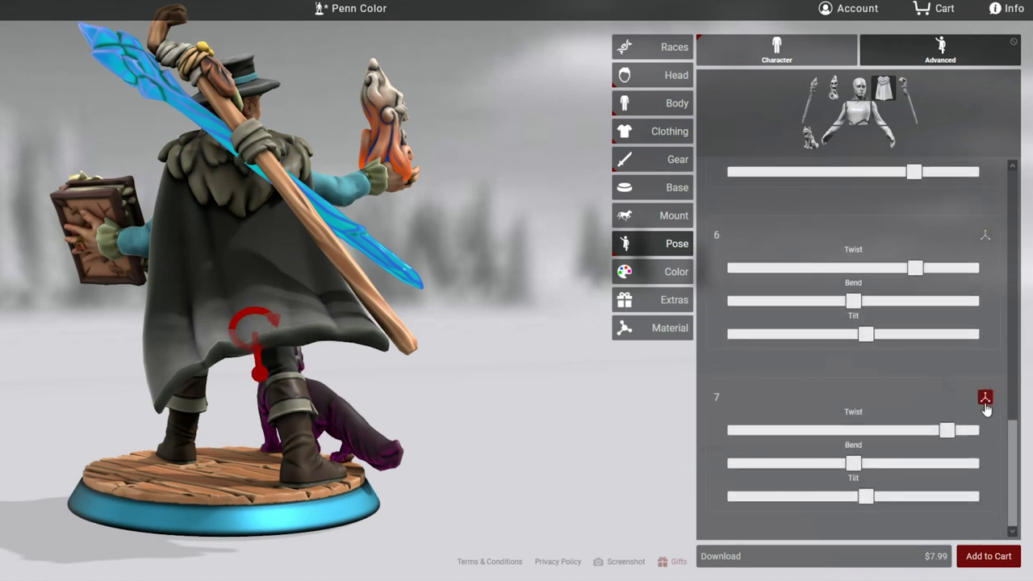
Vary the Twist of the cape's joint 7 and lower its Bend and Tilt slightly below centre
drag(743, 430, 1022, 436)
drag(955, 437, 877, 438)
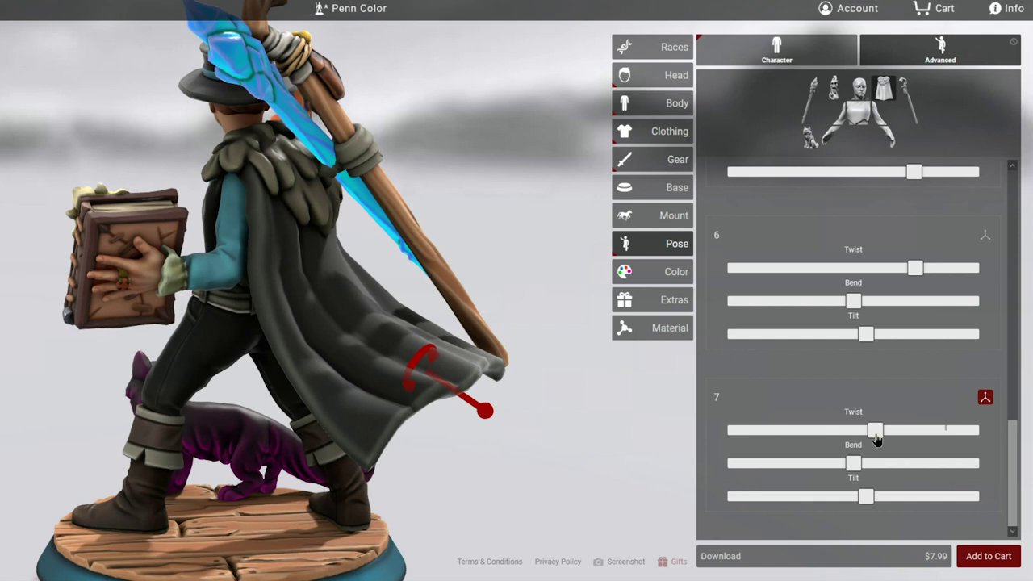
drag(874, 434, 914, 431)
drag(753, 467, 814, 467)
drag(866, 497, 834, 497)
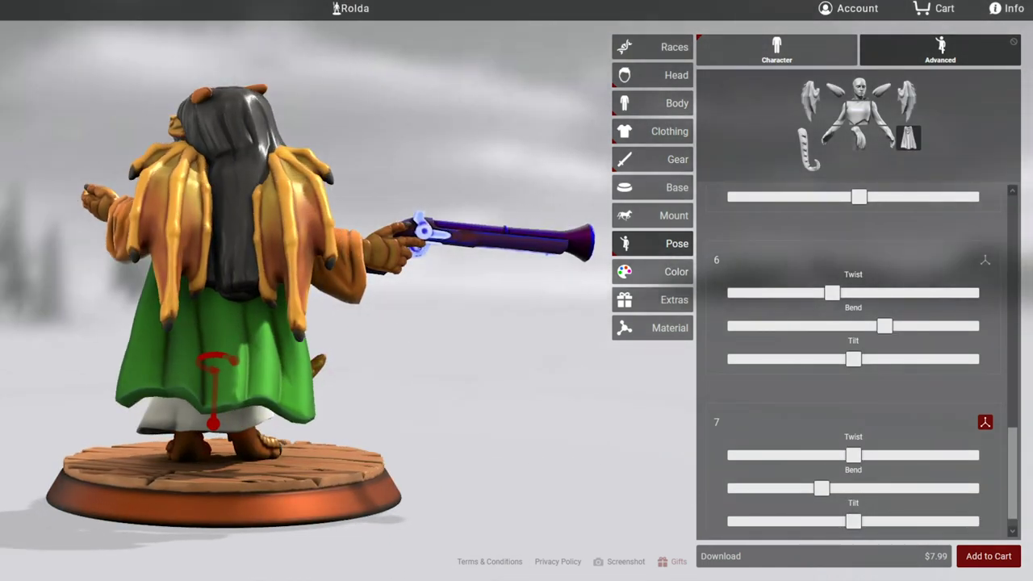
Open the hero Rolda and pose the right wing with Bend about centred and Tilt slightly above centre
mouse_move(9, 234)
mouse_down()
mouse_move(215, 243)
mouse_move(9, 233)
mouse_up()
click(809, 109)
drag(250, 181, 448, 176)
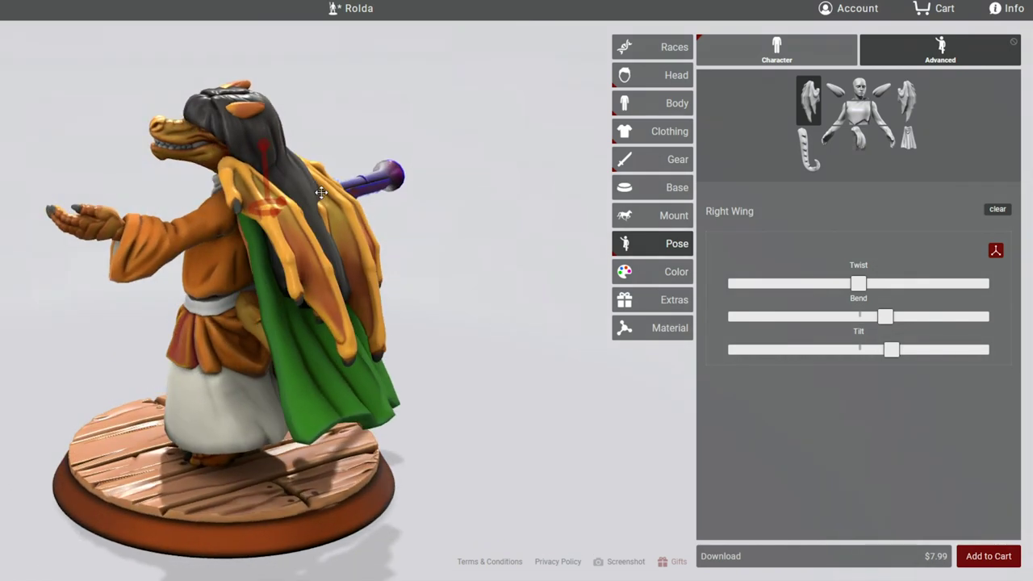
mouse_move(287, 156)
mouse_down()
mouse_move(299, 164)
mouse_move(289, 150)
mouse_up()
drag(379, 364, 326, 363)
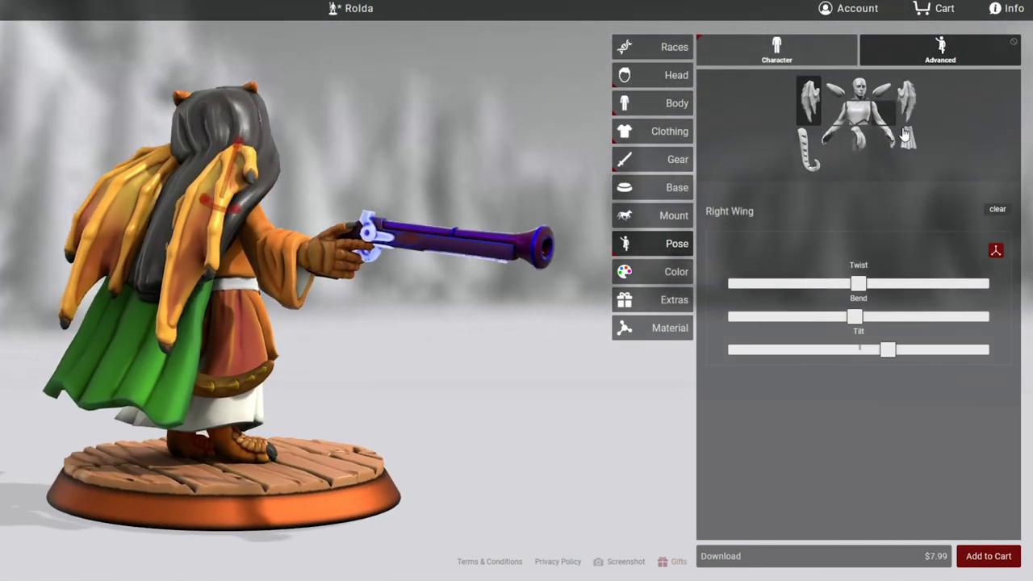
Swing Rolda's right shoulder Bend above and below centre, leave it slightly below centre, and view the hero from several sides
click(906, 142)
drag(577, 379, 261, 386)
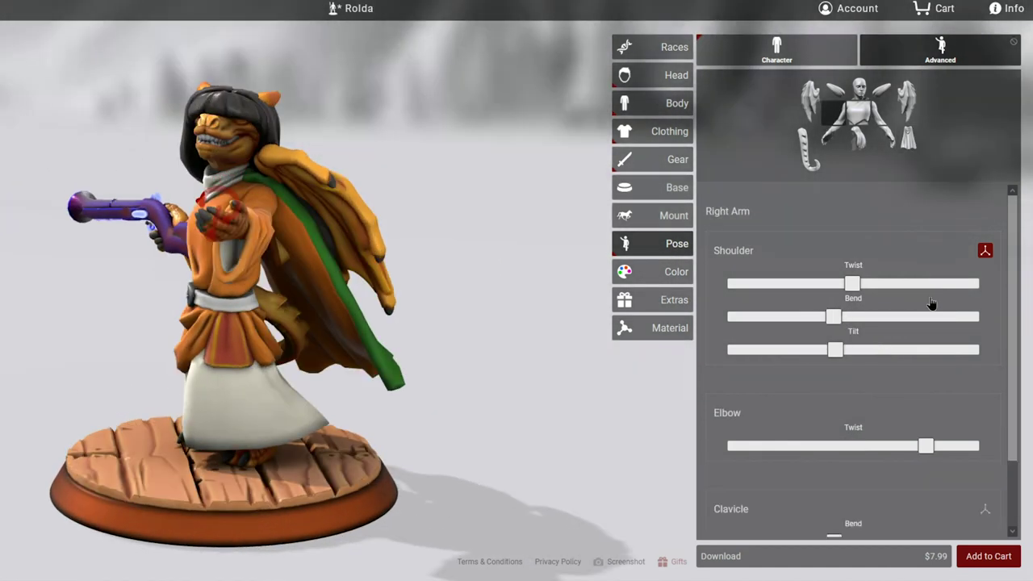
drag(931, 317, 786, 344)
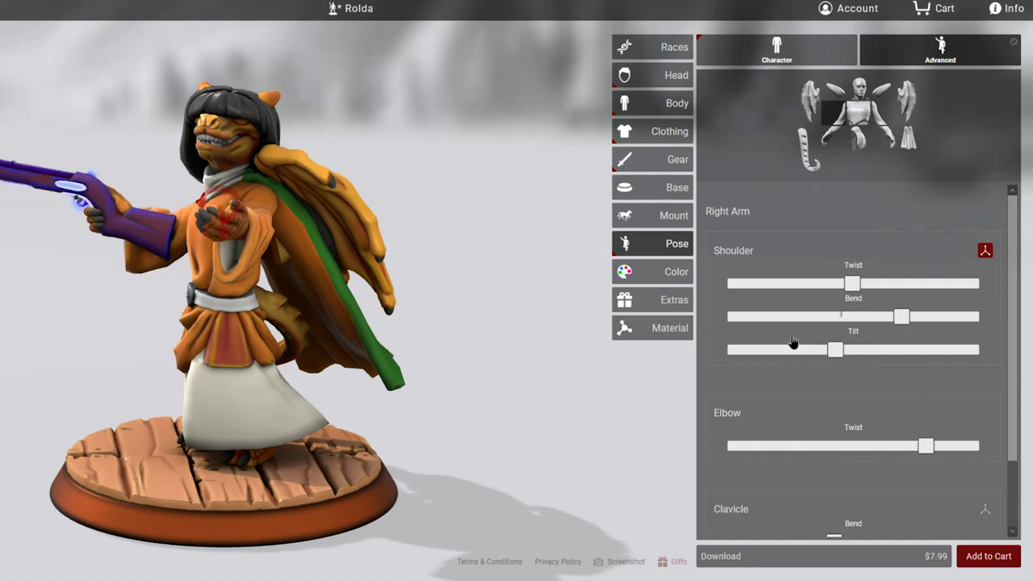
click(778, 316)
click(841, 316)
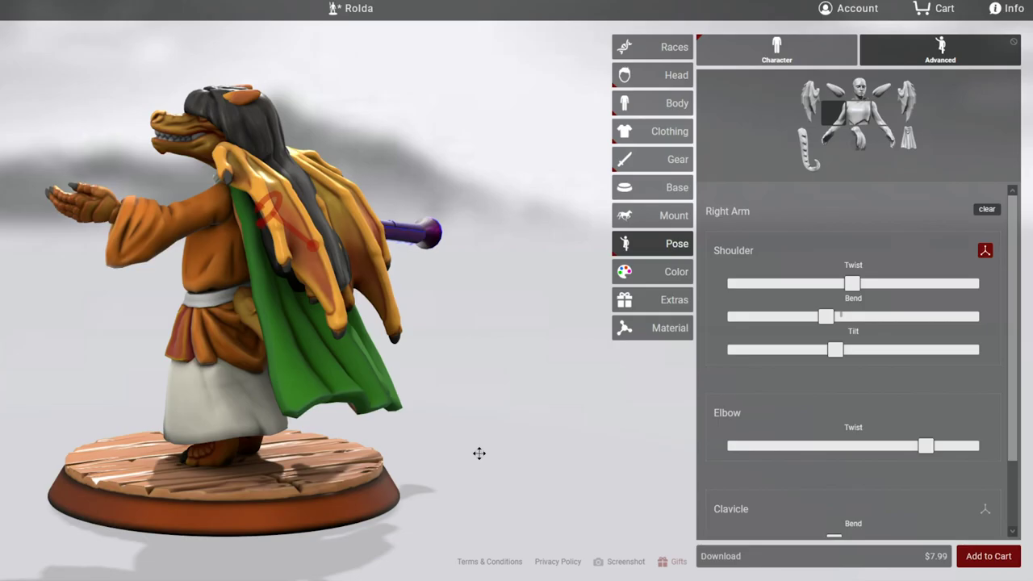
drag(478, 452, 593, 449)
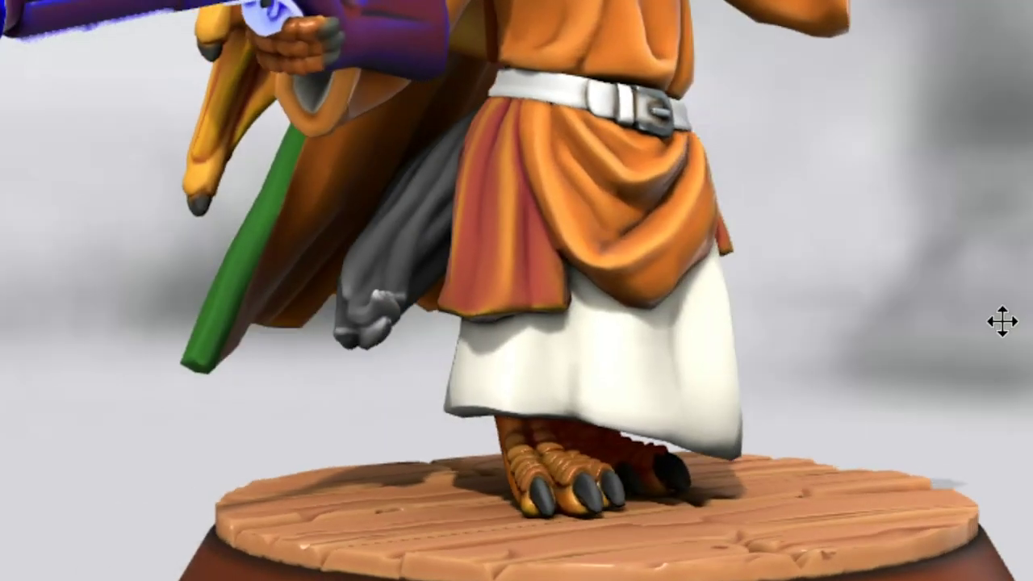
drag(1003, 321, 4, 484)
drag(34, 400, 913, 243)
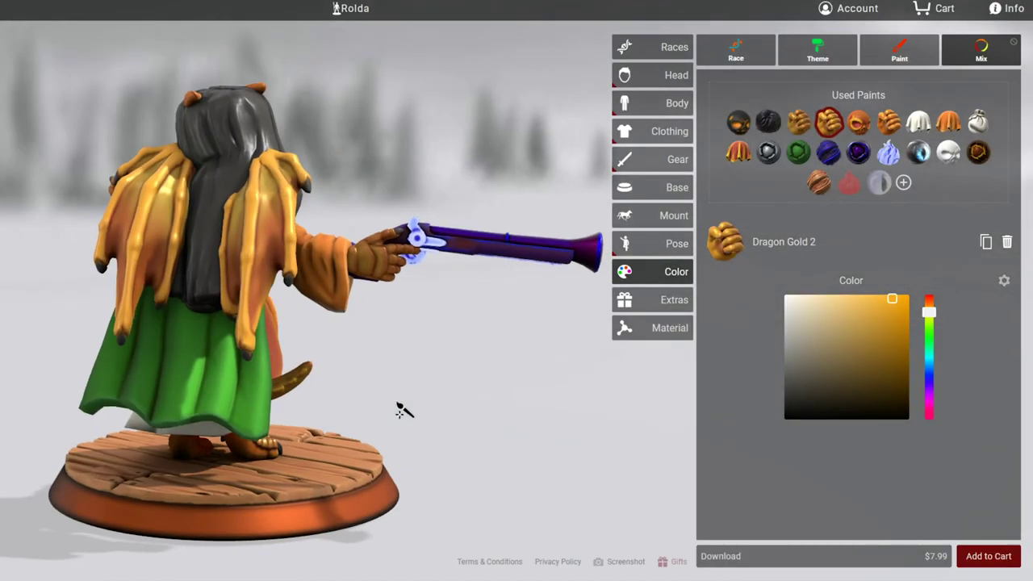
Remove Rolda's wings and raise the Bend of the cape's joint 1 well above centre
drag(401, 411, 473, 334)
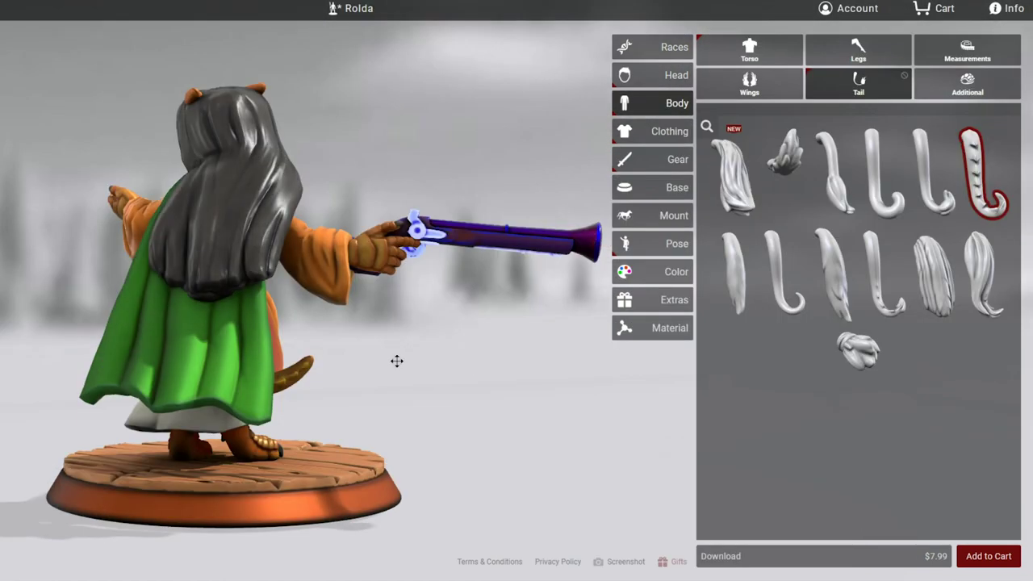
drag(396, 360, 554, 359)
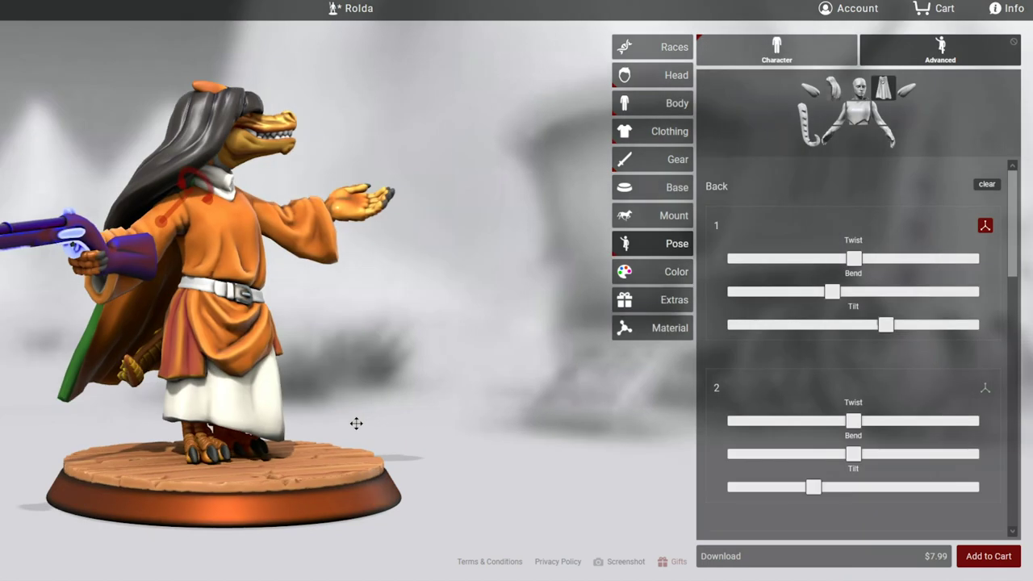
drag(358, 422, 180, 270)
drag(182, 228, 205, 230)
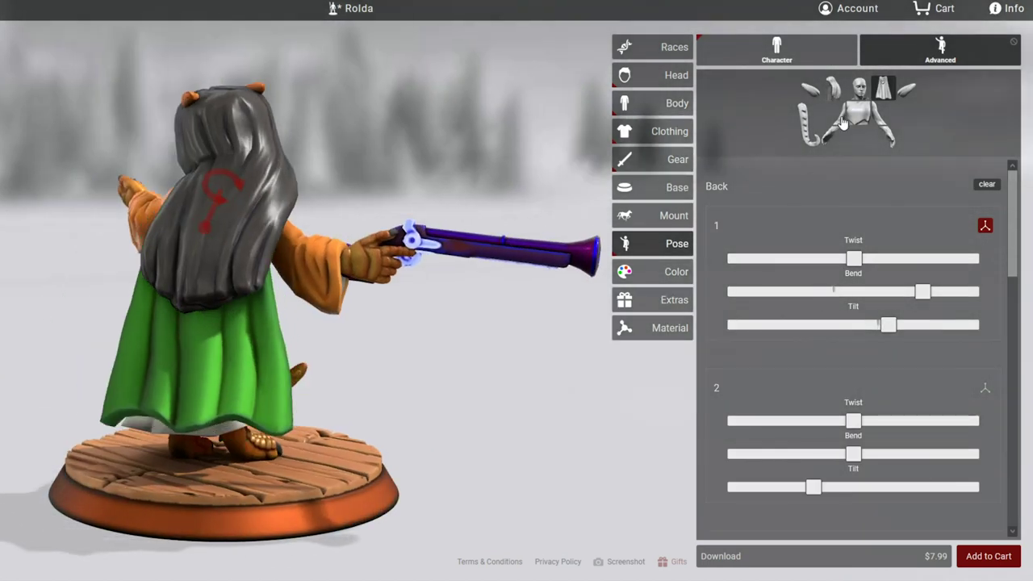
Raise the Bend of the cape's joints 2 and 3 slightly and settle joint 1's Bend a little above centre
drag(853, 454, 889, 457)
scroll(896, 406, down, 3)
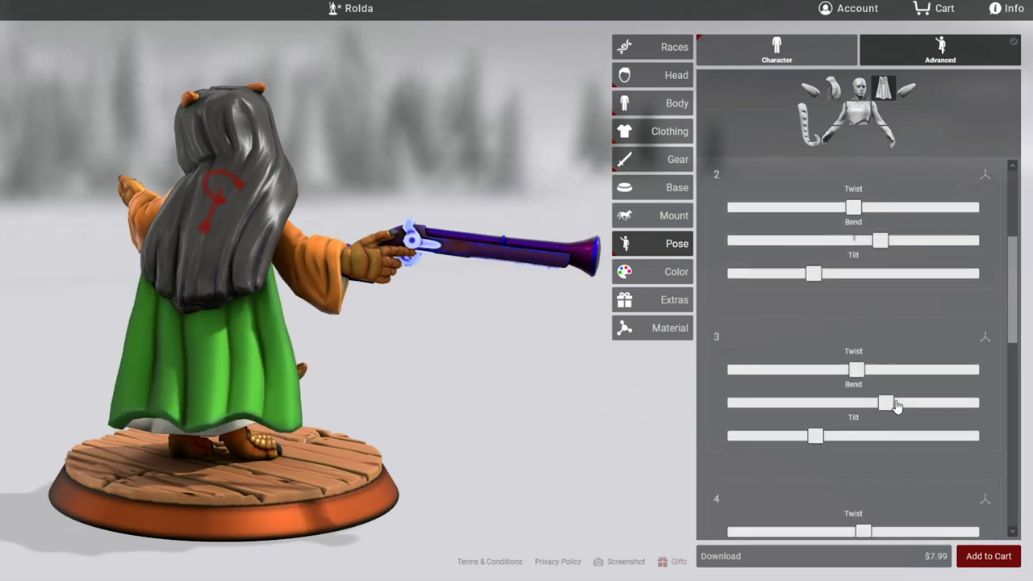
drag(892, 403, 897, 450)
scroll(872, 423, down, 2)
scroll(892, 481, down, 3)
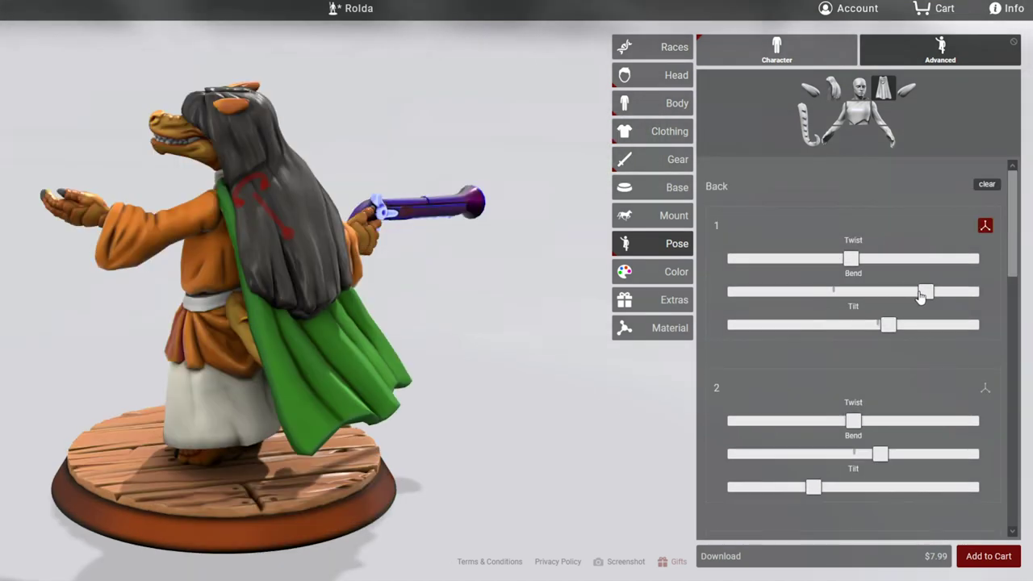
drag(931, 297, 982, 289)
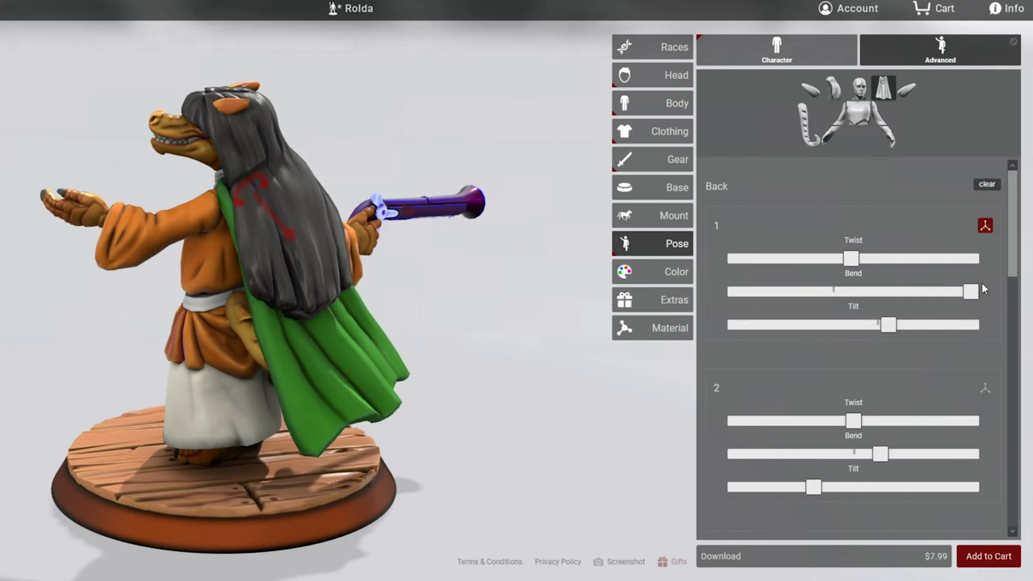
drag(914, 295, 882, 292)
Set the cape's joint 4 Bend to its maximum and joint 5 Bend to its minimum, checking the cape from the side and back
scroll(744, 395, down, 6)
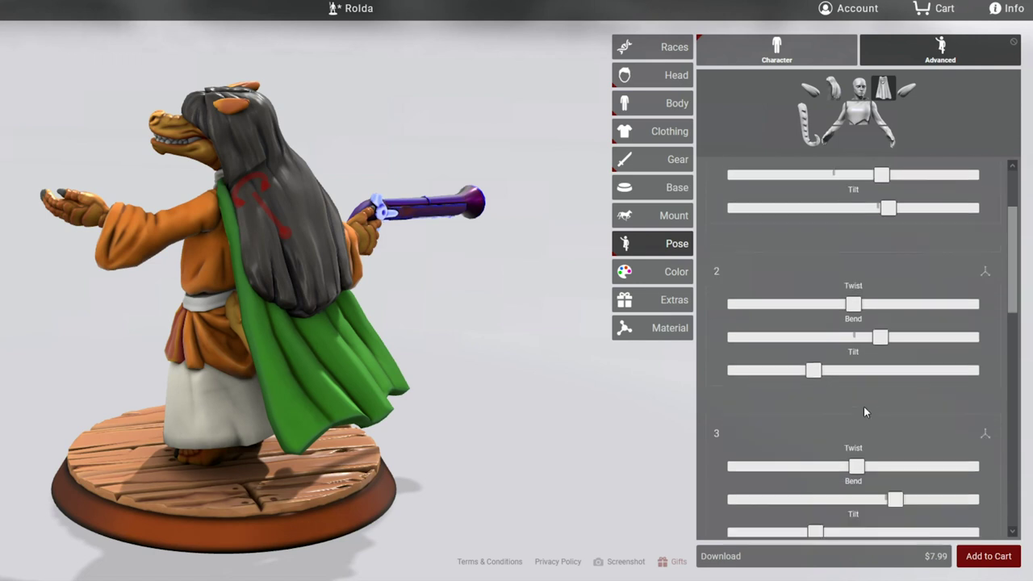
drag(881, 284, 972, 283)
drag(593, 477, 207, 465)
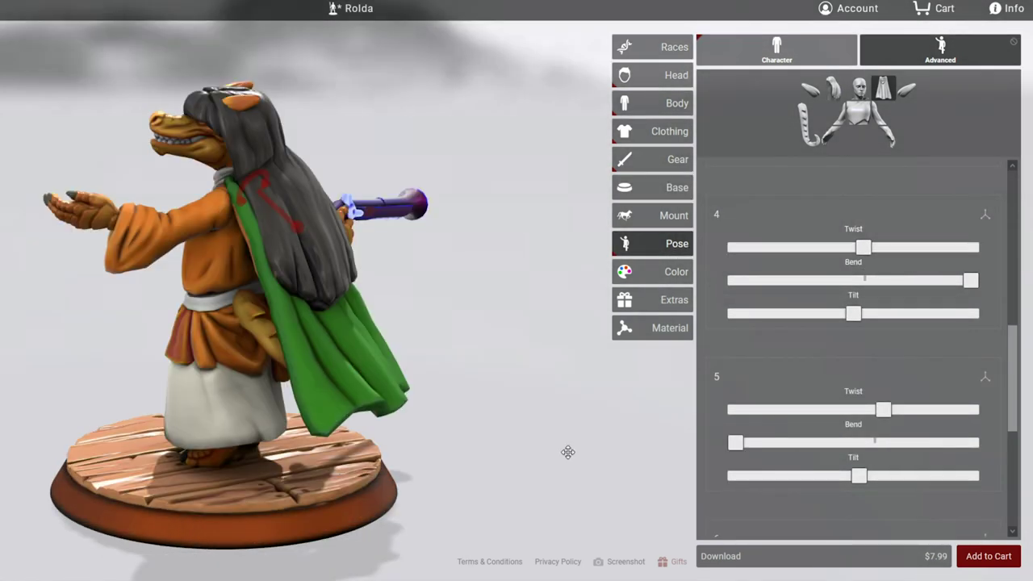
drag(568, 452, 623, 436)
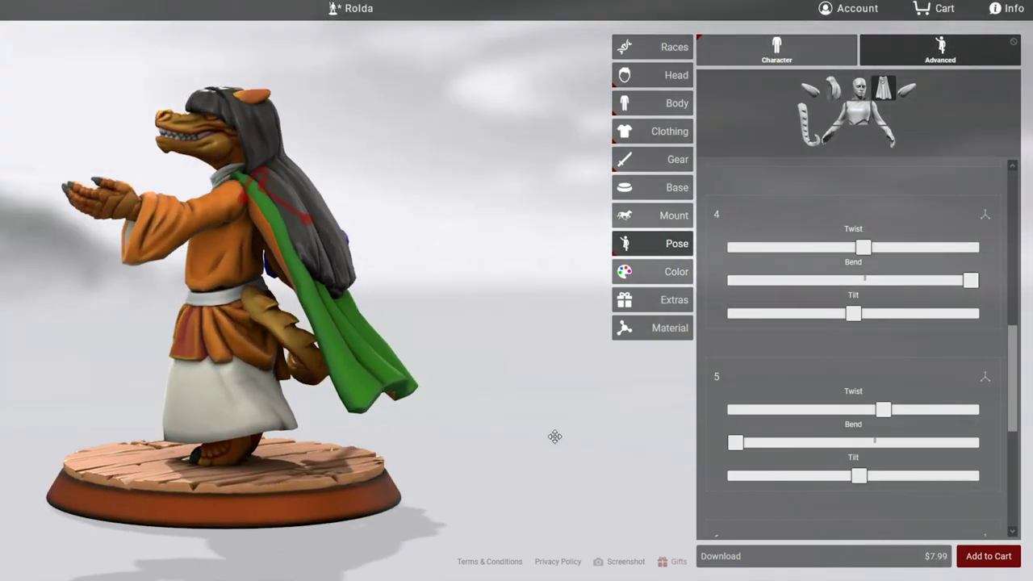
drag(447, 447, 335, 439)
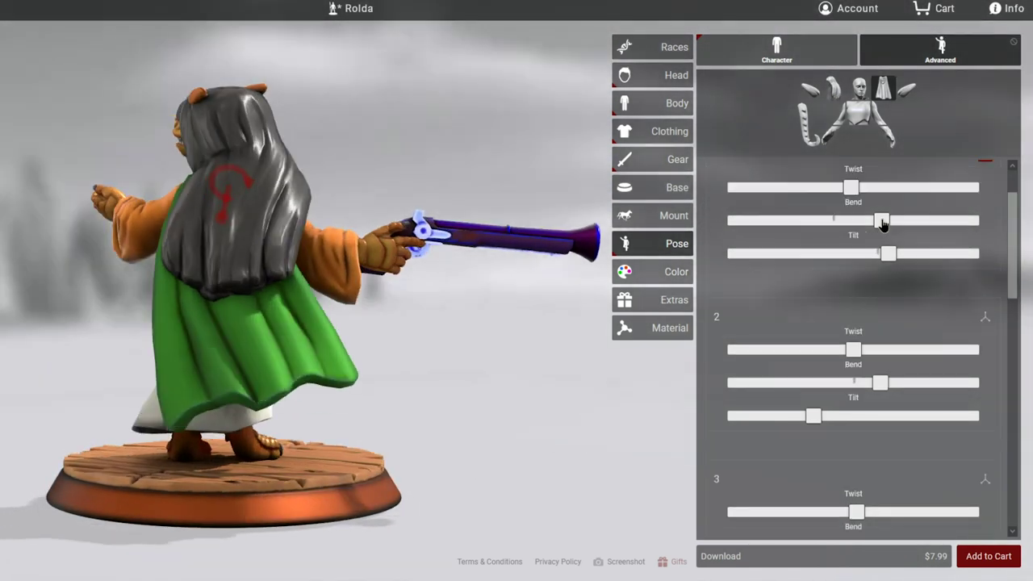
Lower the Bend of the cape's joint 1 slightly towards centre and raise the Bend of joints 3, 6 and 7
drag(880, 227, 870, 227)
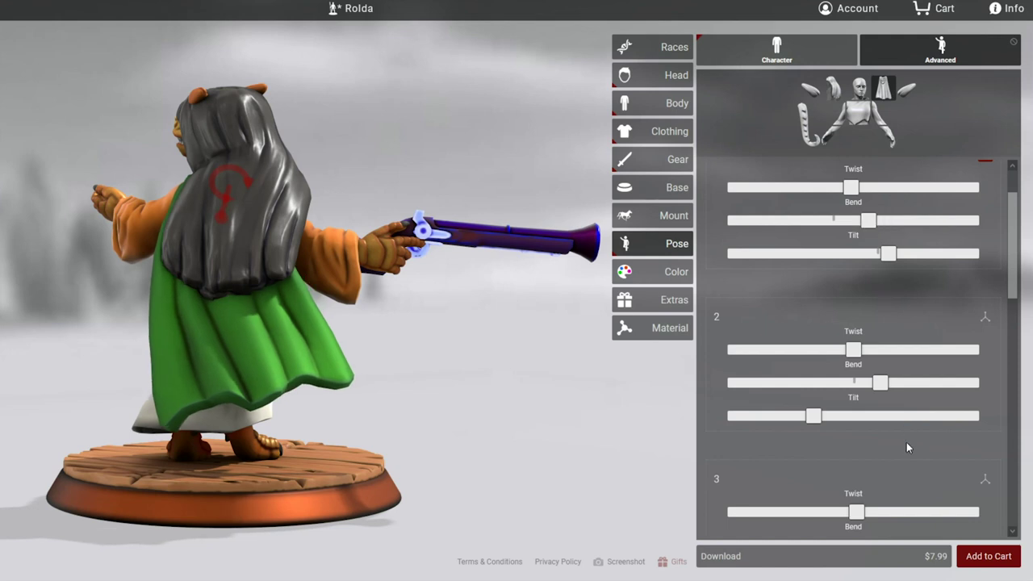
scroll(904, 444, down, 2)
scroll(901, 389, down, 1)
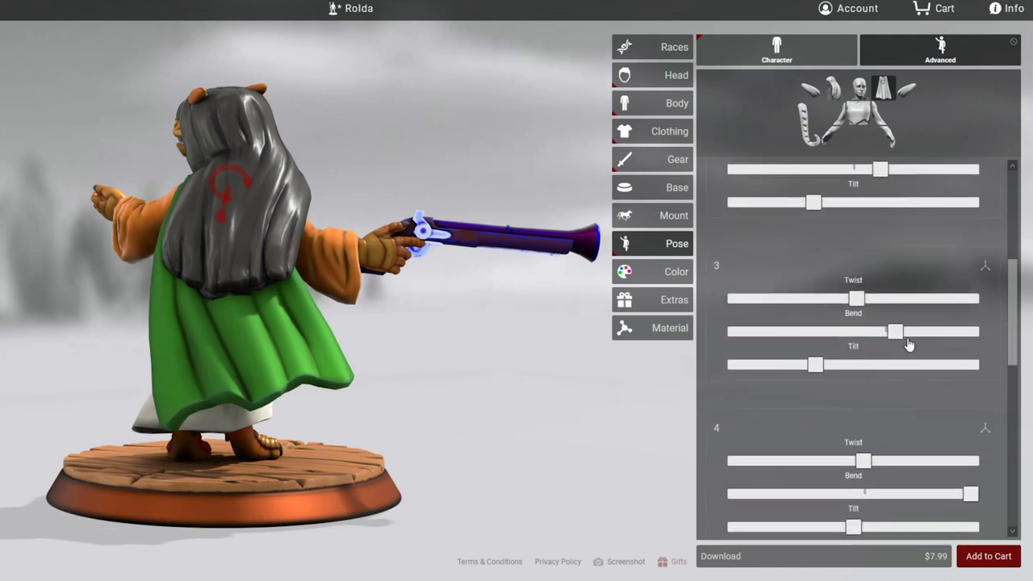
drag(906, 337, 915, 337)
scroll(920, 426, down, 5)
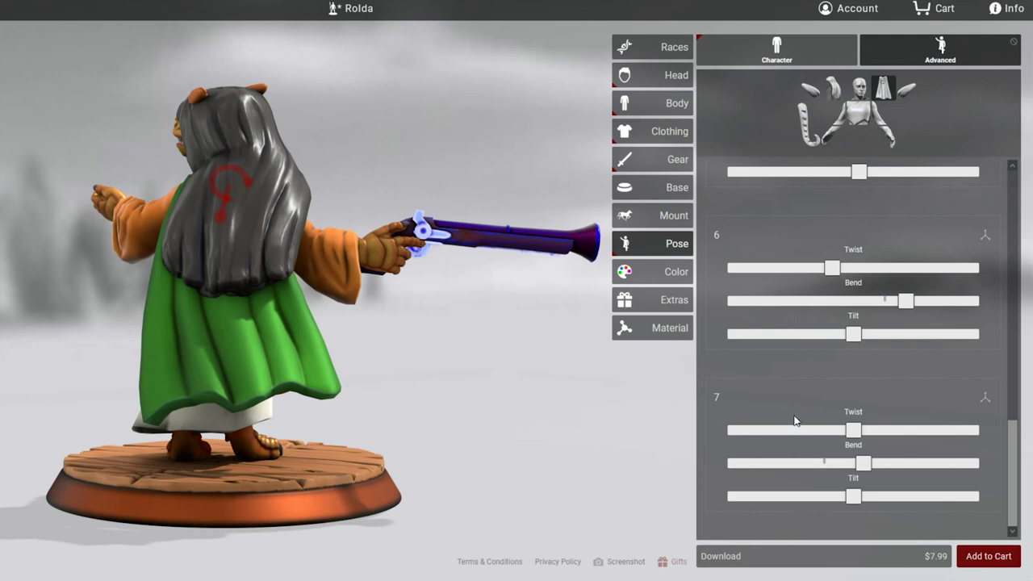
scroll(815, 402, up, 2)
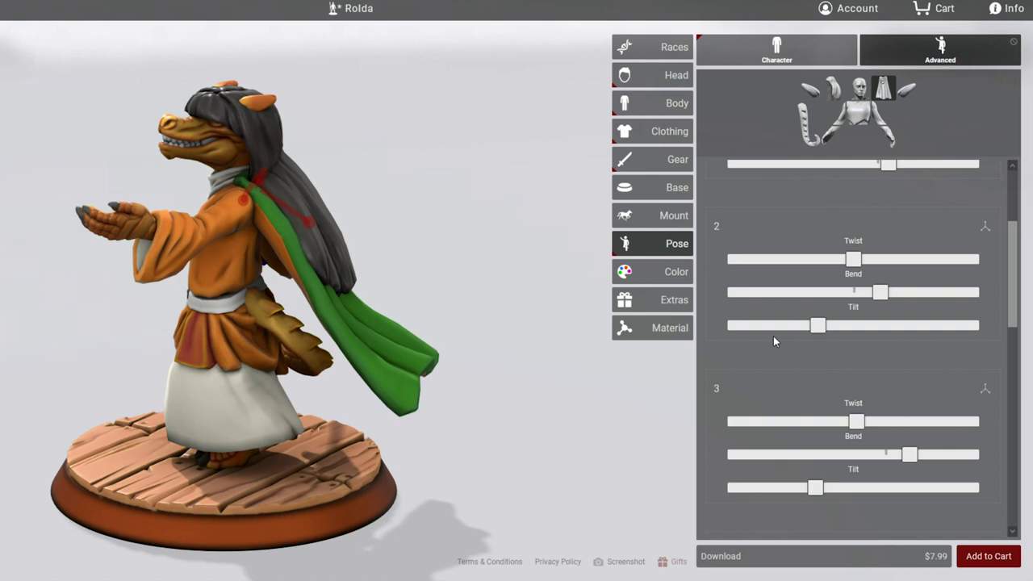
Raise the Tilt of the cape's joints 1, 2 and 3 slightly
scroll(773, 336, up, 3)
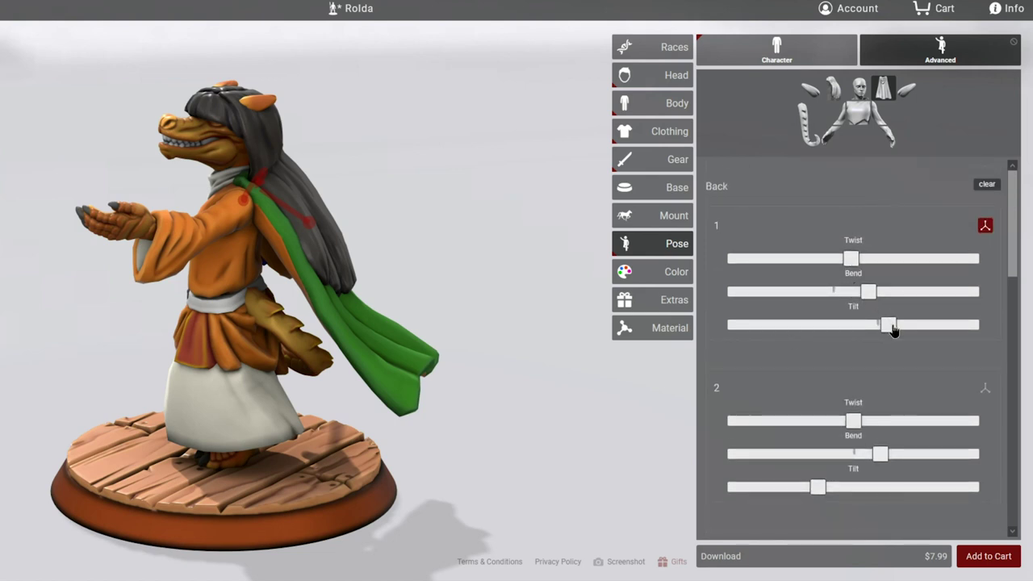
drag(894, 331, 895, 331)
scroll(871, 364, down, 1)
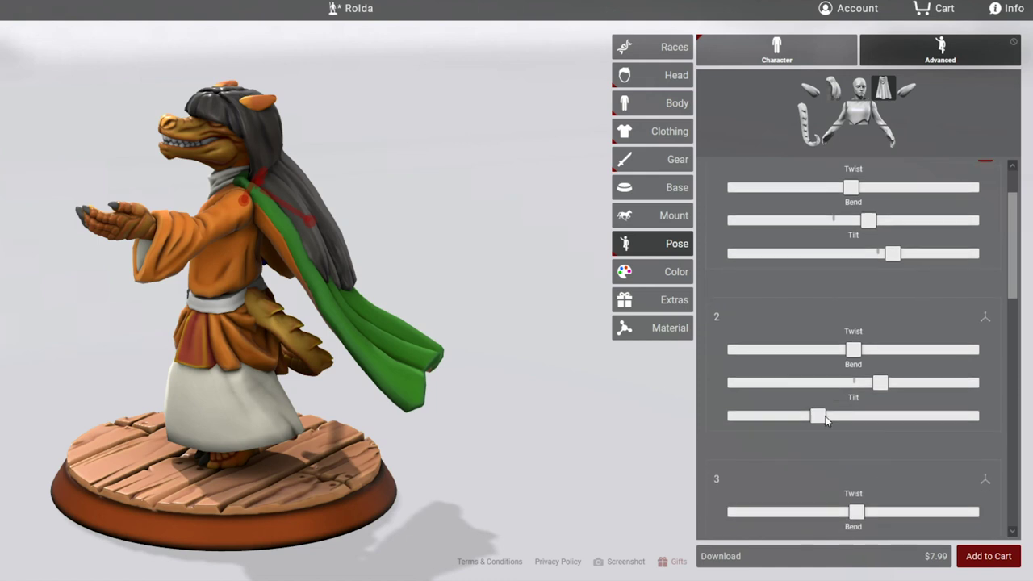
click(831, 416)
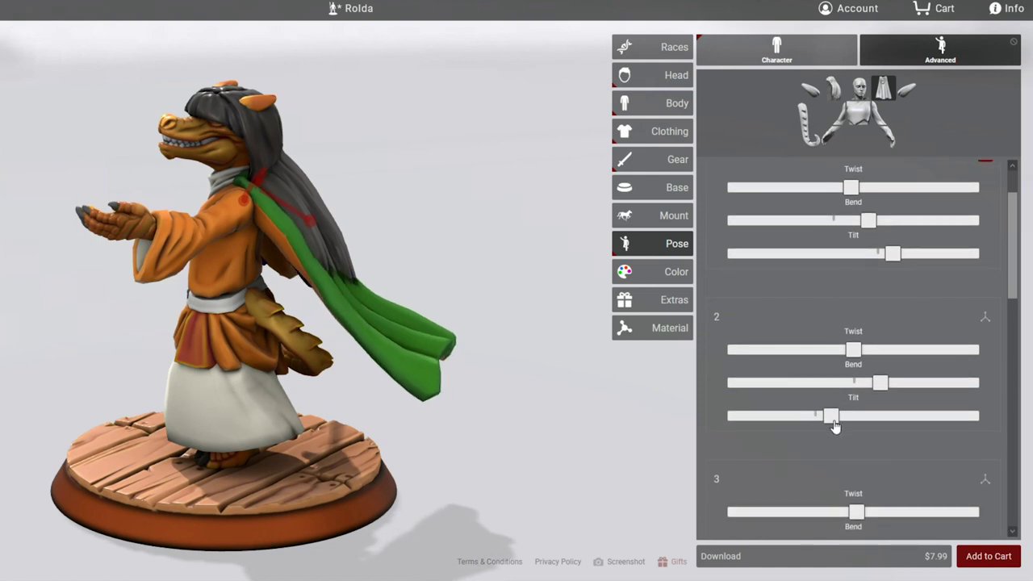
scroll(907, 466, down, 3)
drag(817, 369, 824, 367)
Switch to the hair's joints and raise the Bend of joints 2, 4, 5 and 6 slightly and of joint 7 strongly
scroll(856, 387, down, 5)
scroll(866, 374, down, 1)
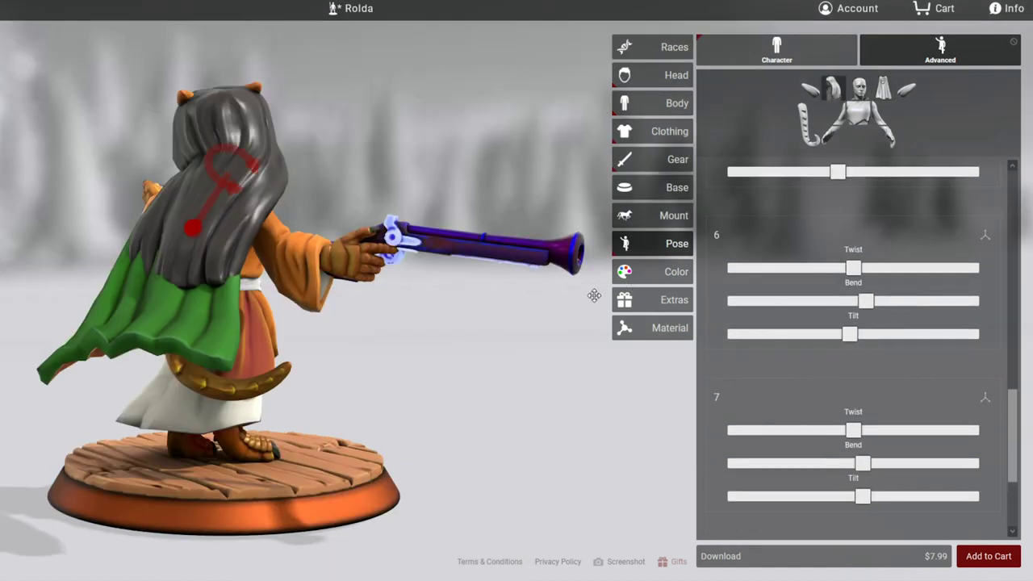
scroll(823, 226, down, 1)
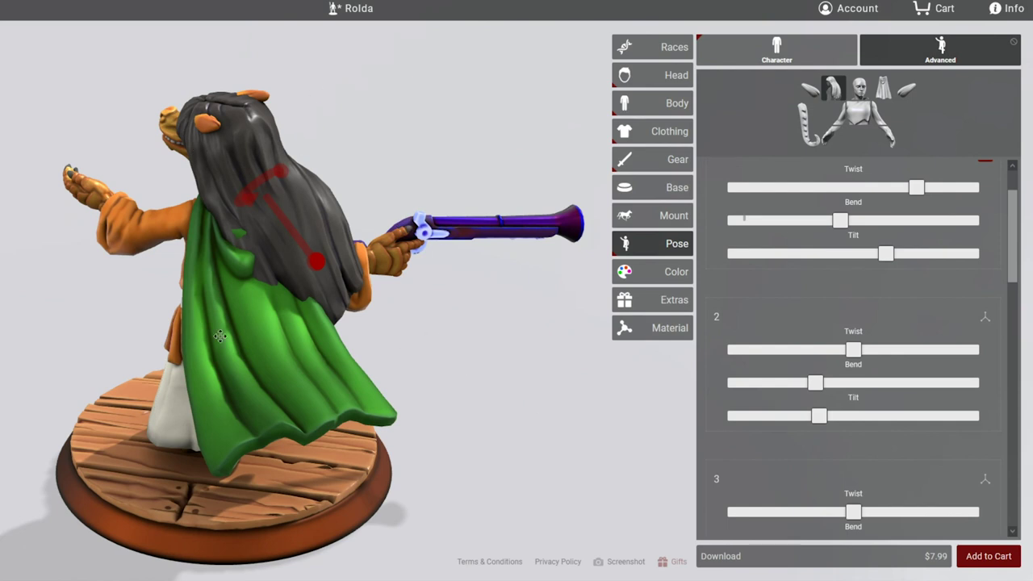
drag(219, 336, 686, 383)
drag(818, 387, 823, 385)
scroll(819, 417, down, 4)
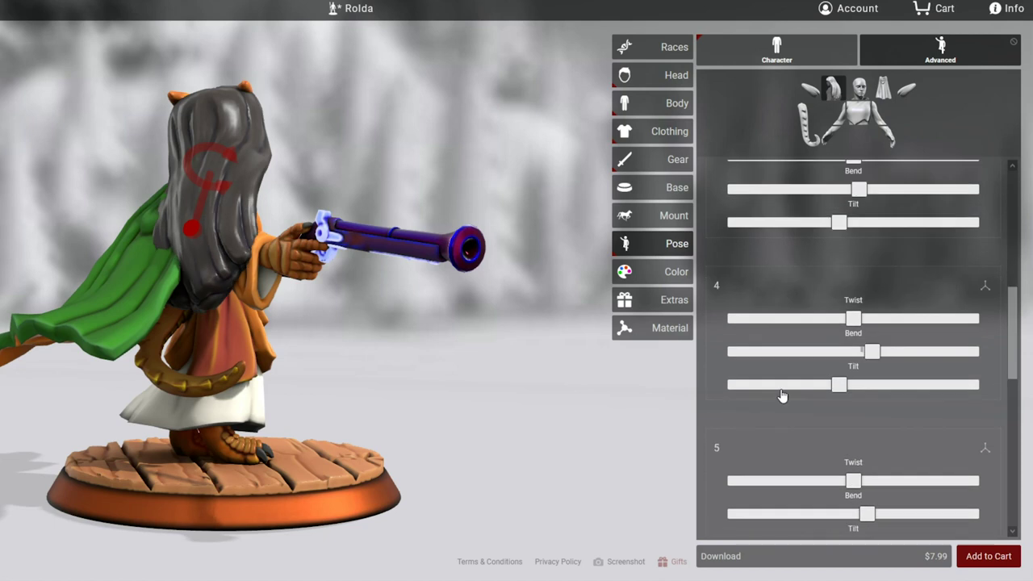
scroll(726, 402, down, 3)
scroll(871, 300, down, 4)
drag(868, 464, 1008, 466)
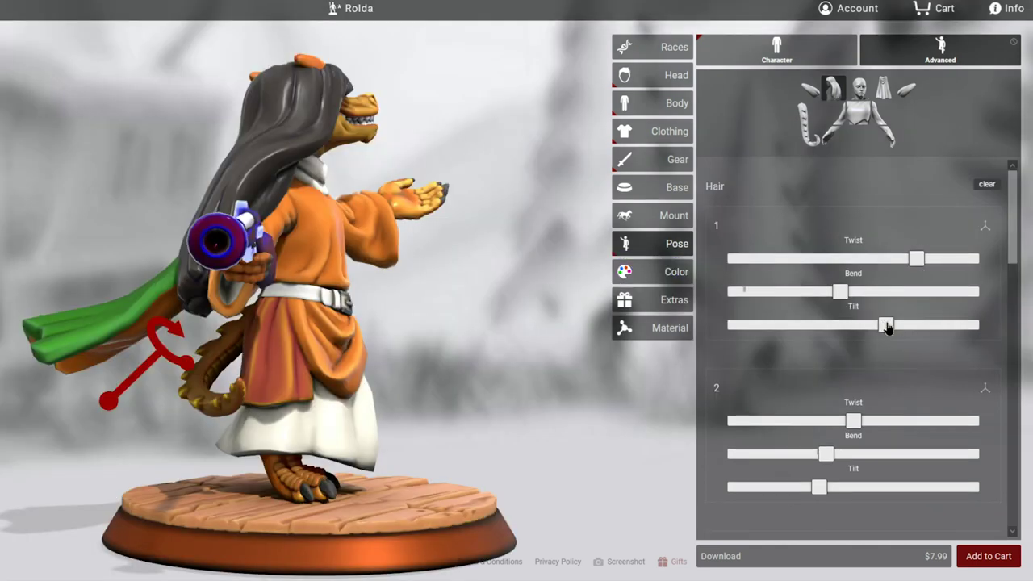
Raise the Tilt of the hair's joints 2 to 6, moving joints 5 and 6 further above centre
drag(820, 487, 840, 488)
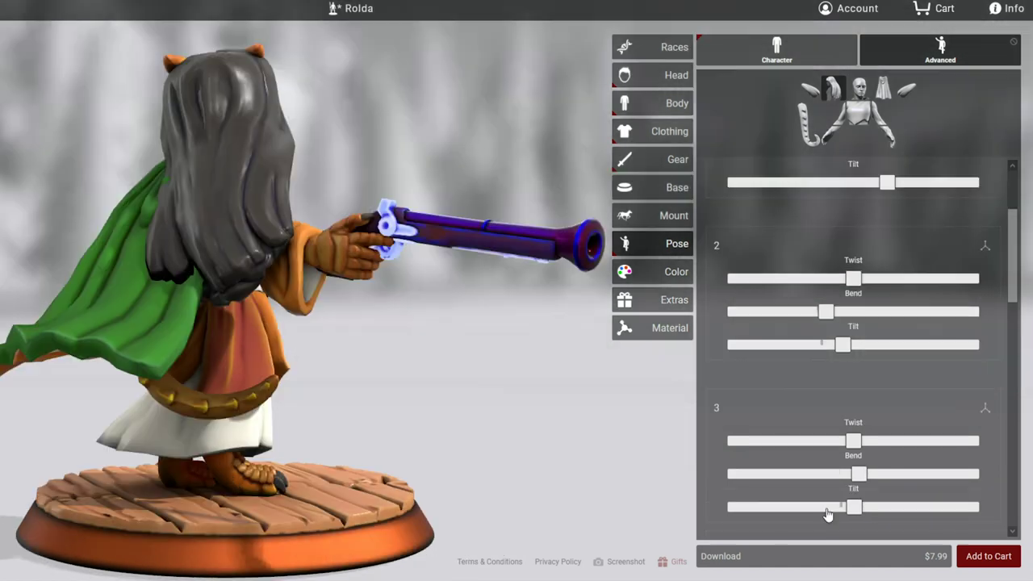
scroll(828, 521, down, 2)
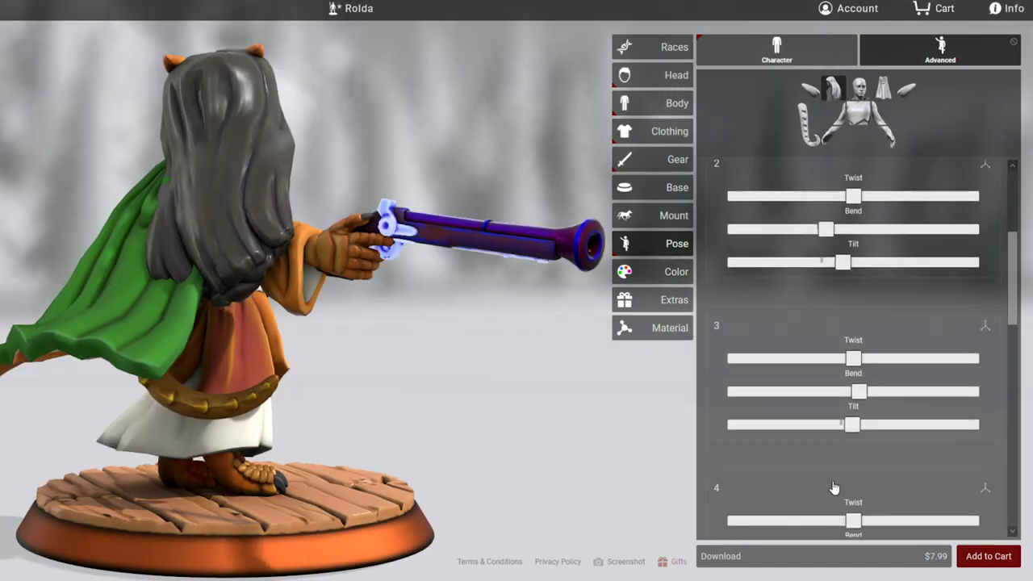
drag(836, 528, 864, 528)
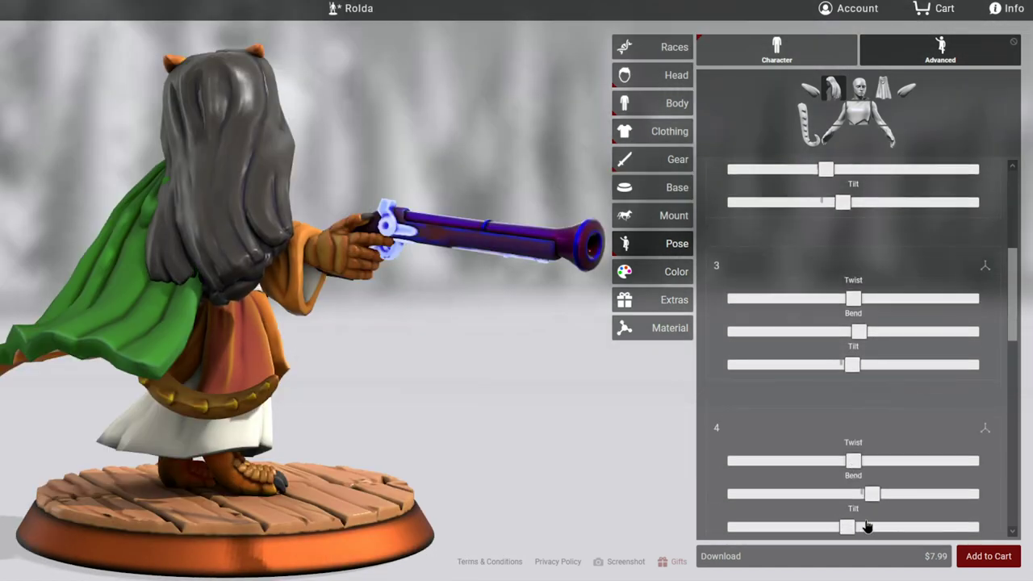
scroll(851, 459, down, 4)
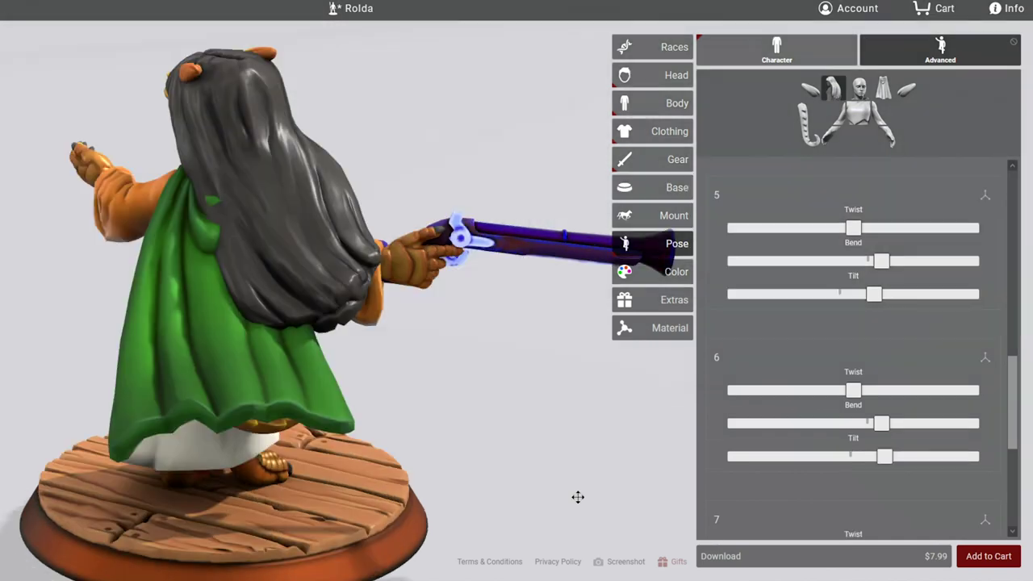
Lower the Twist of the hair's joint 2 well below centre and joint 3's Twist slightly
drag(577, 496, 302, 230)
drag(216, 288, 299, 195)
drag(539, 197, 205, 210)
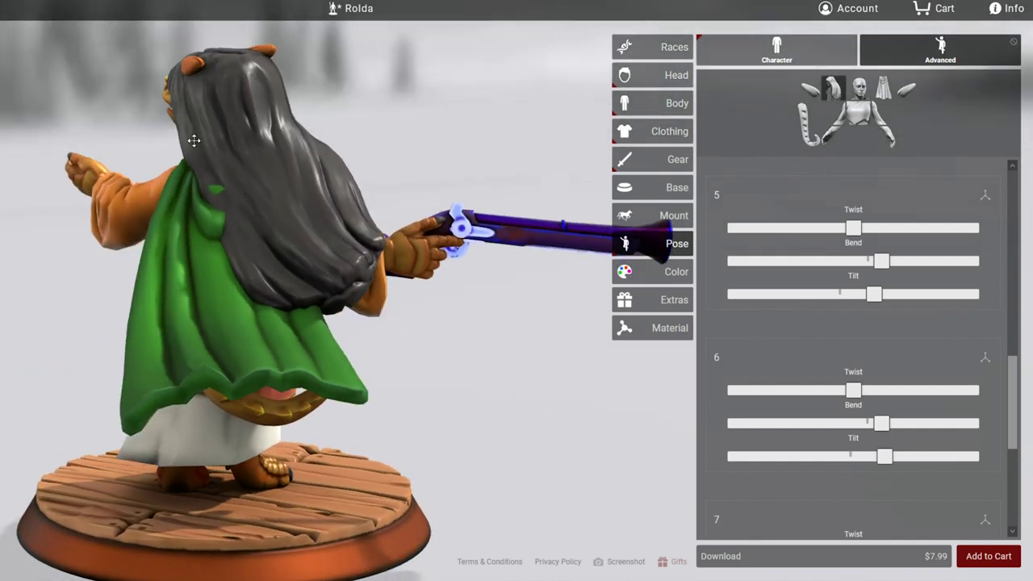
drag(187, 387, 559, 302)
drag(512, 192, 0, 190)
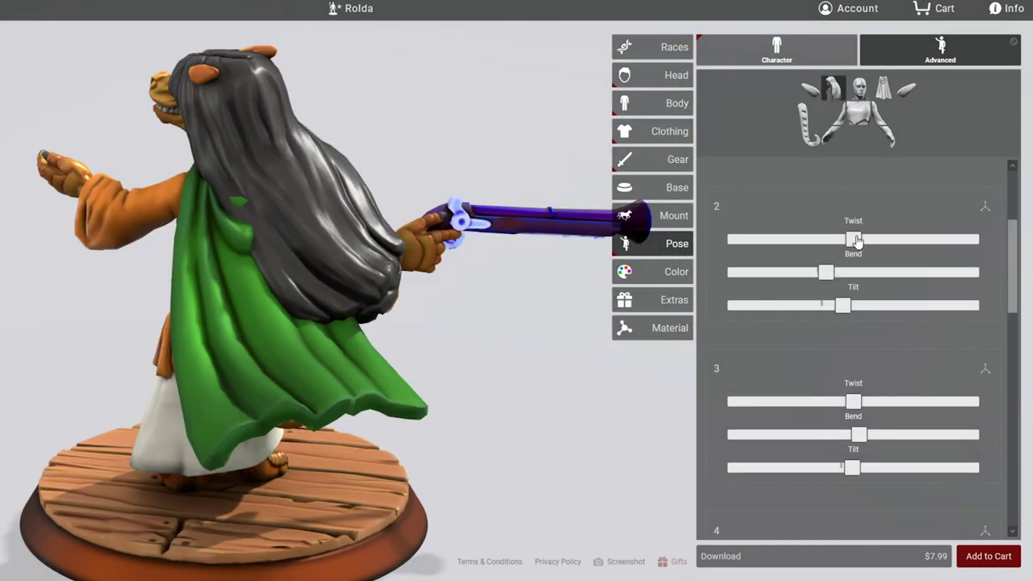
drag(857, 241, 804, 246)
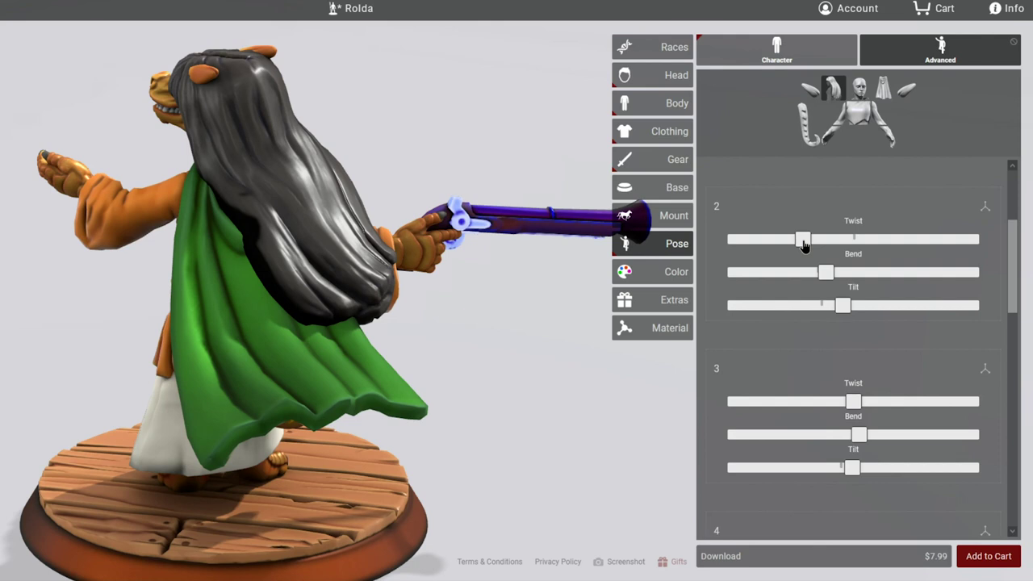
drag(857, 412, 846, 410)
drag(366, 385, 394, 382)
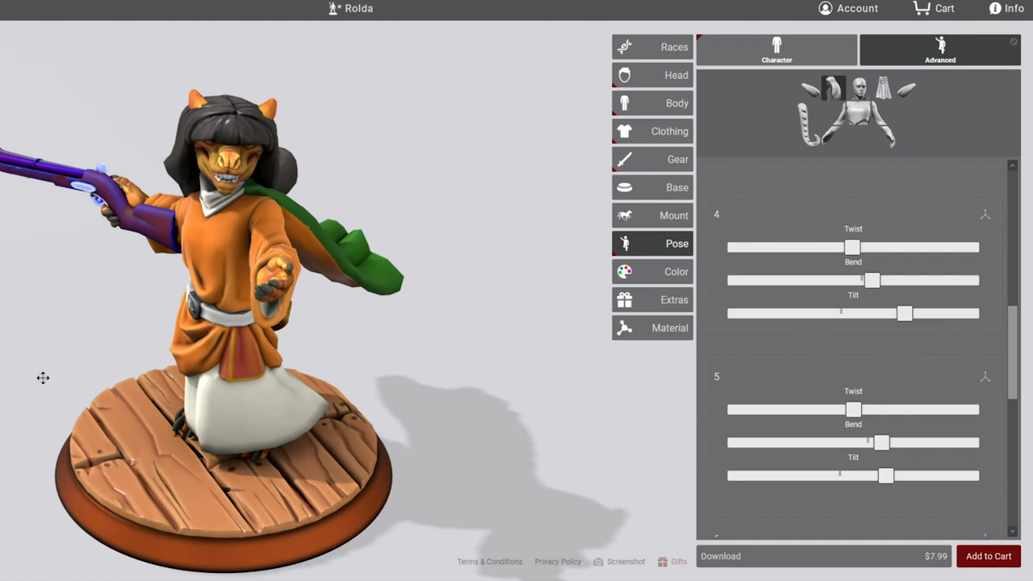
Give Rolda the folded leathery wings again and check how they sit against the hair and cape
drag(20, 377, 648, 429)
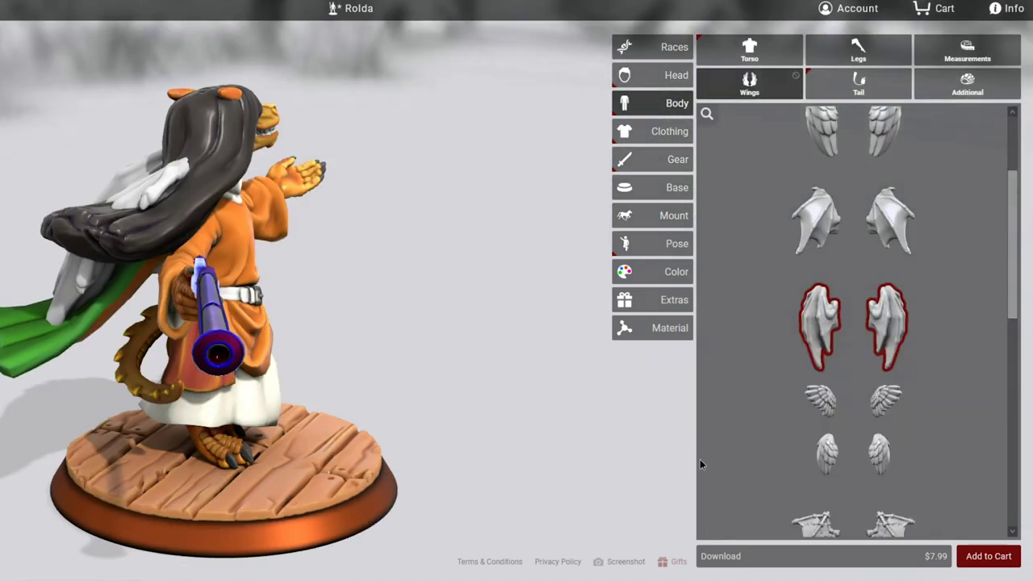
drag(700, 460, 621, 407)
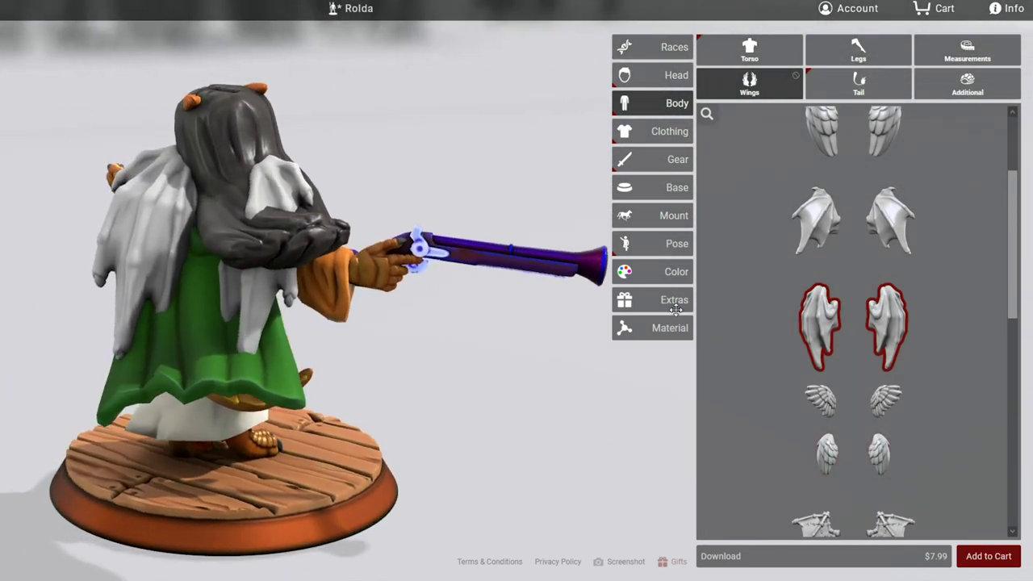
drag(596, 418, 655, 444)
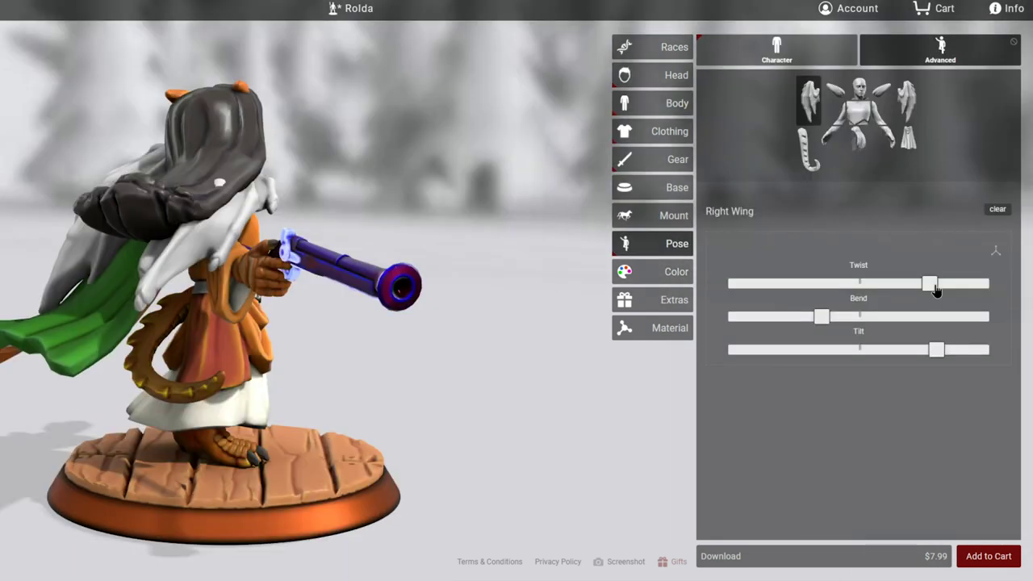
Pose the Right Wing with Twist and Tilt well above centre and Bend just below centre
drag(935, 291, 846, 320)
click(904, 317)
drag(936, 350, 1010, 360)
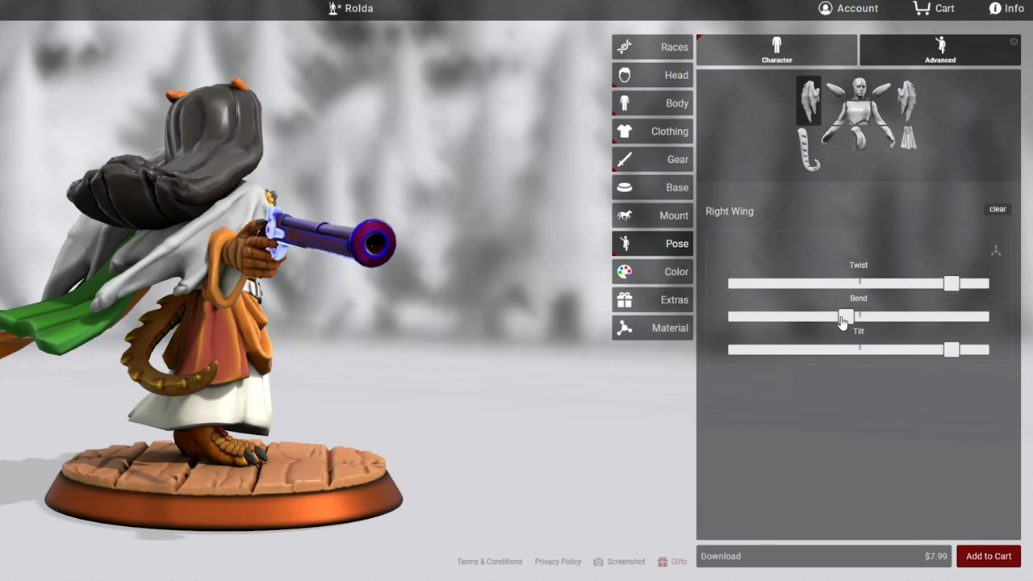
drag(842, 321, 820, 329)
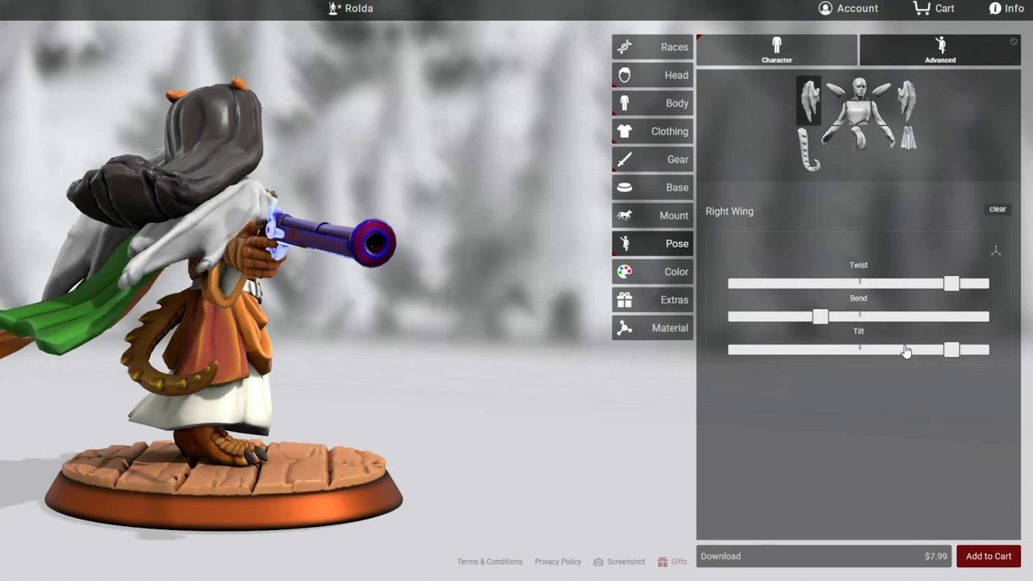
drag(955, 282, 915, 286)
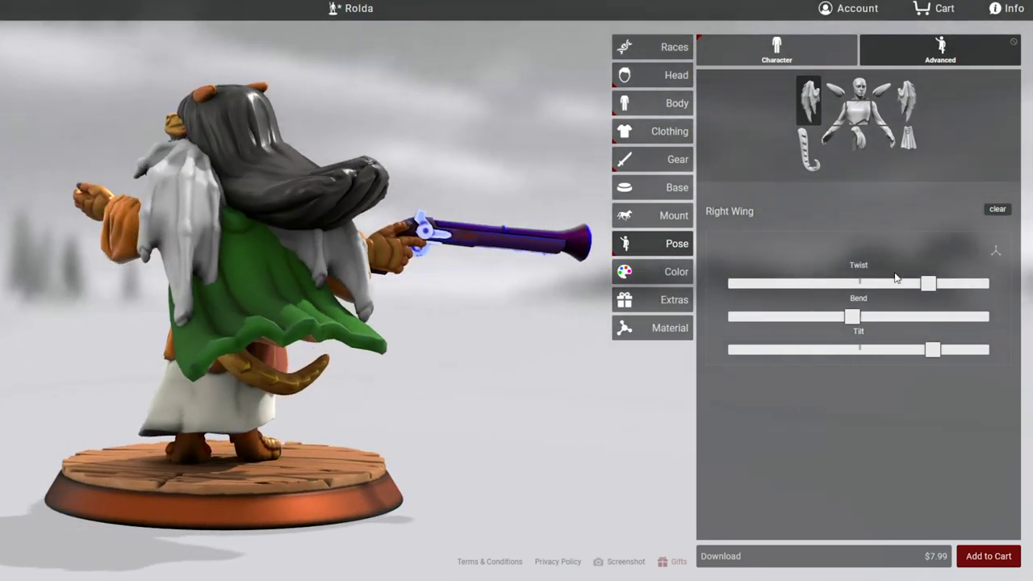
Lower the cape's joint 1 Twist slightly and bring its Tilt down to just below centre
click(908, 139)
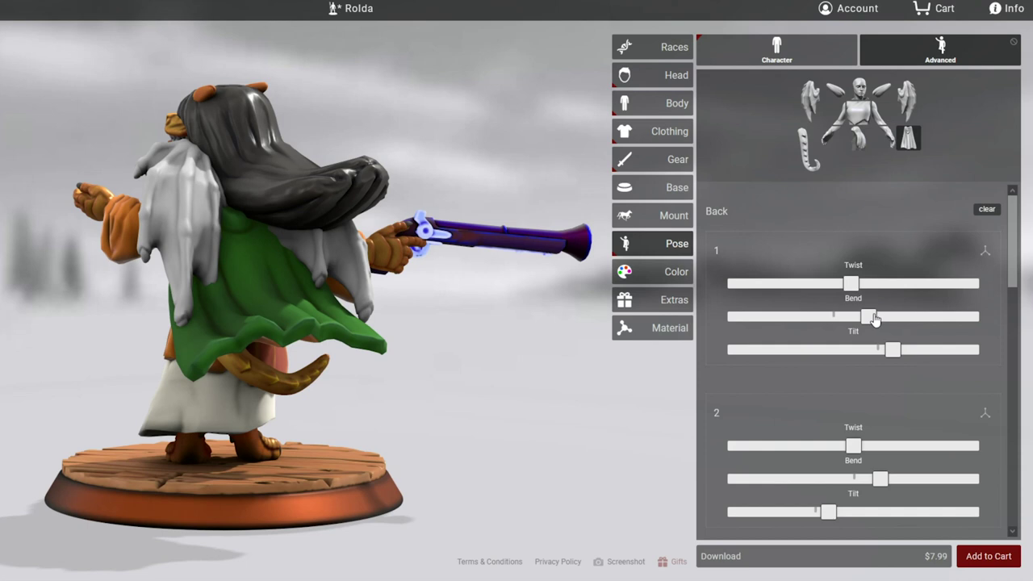
drag(892, 349, 844, 354)
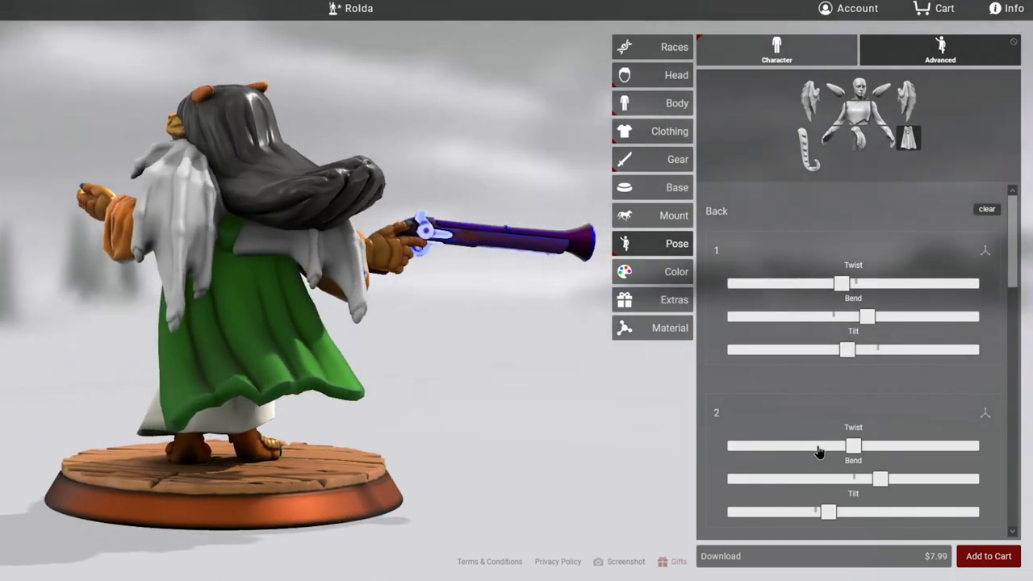
drag(819, 451, 986, 415)
drag(570, 422, 524, 429)
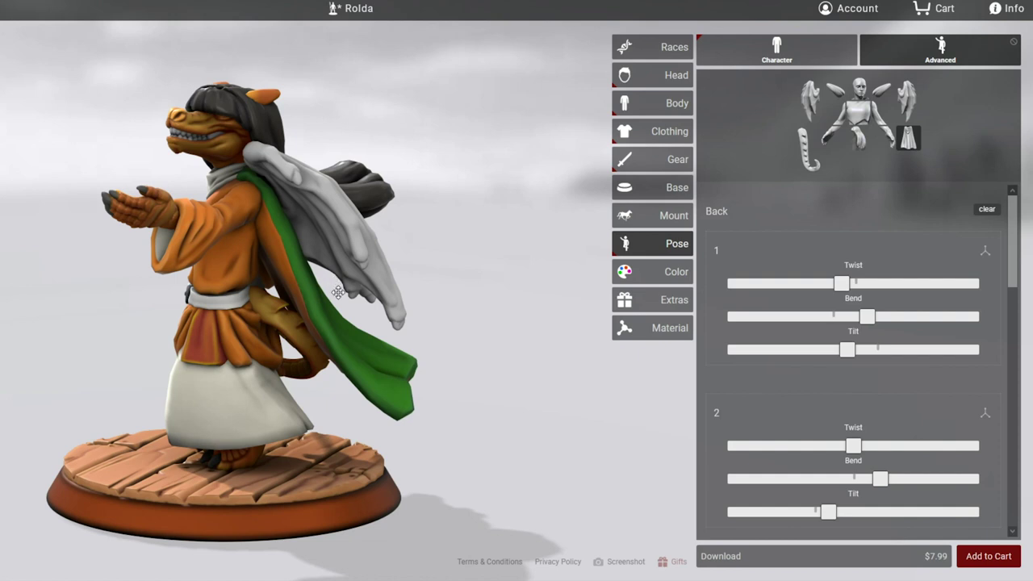
drag(440, 362, 63, 359)
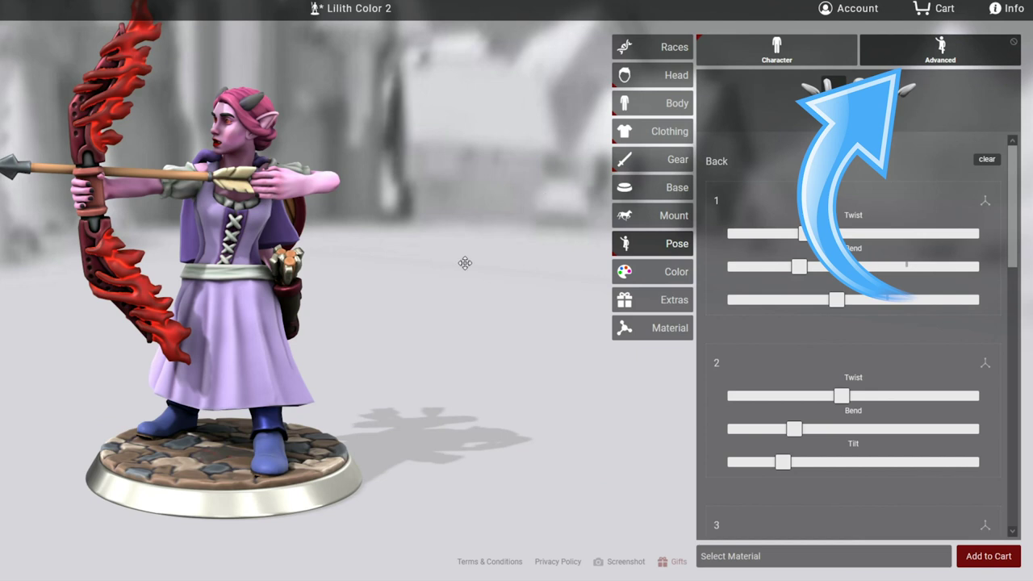
Examine Lilith Color 2's tail from behind and review the Twist, Bend and Tilt settings of its joints 1 to 16
drag(412, 285, 470, 288)
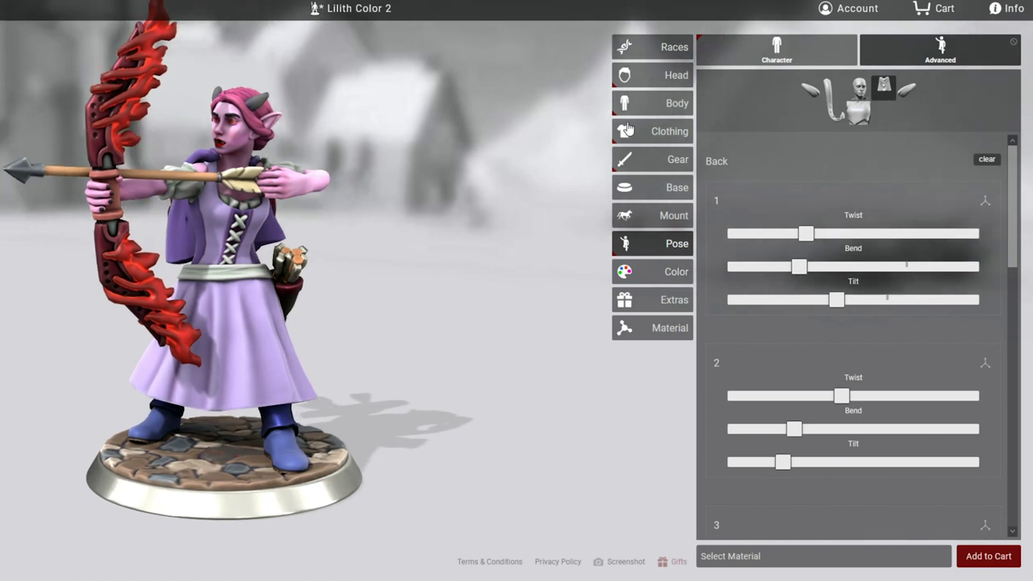
click(827, 102)
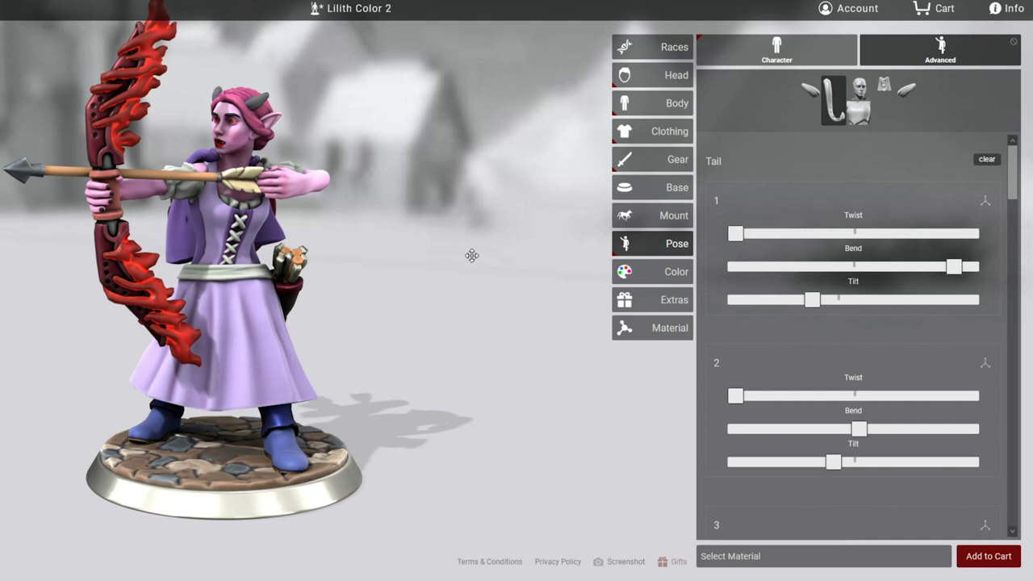
drag(478, 275, 104, 267)
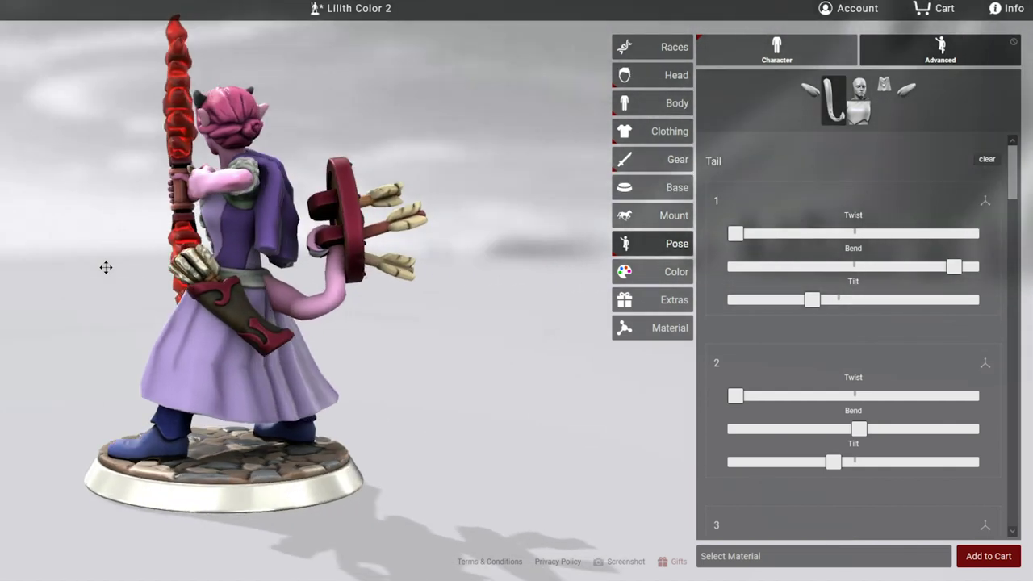
scroll(875, 336, down, 10)
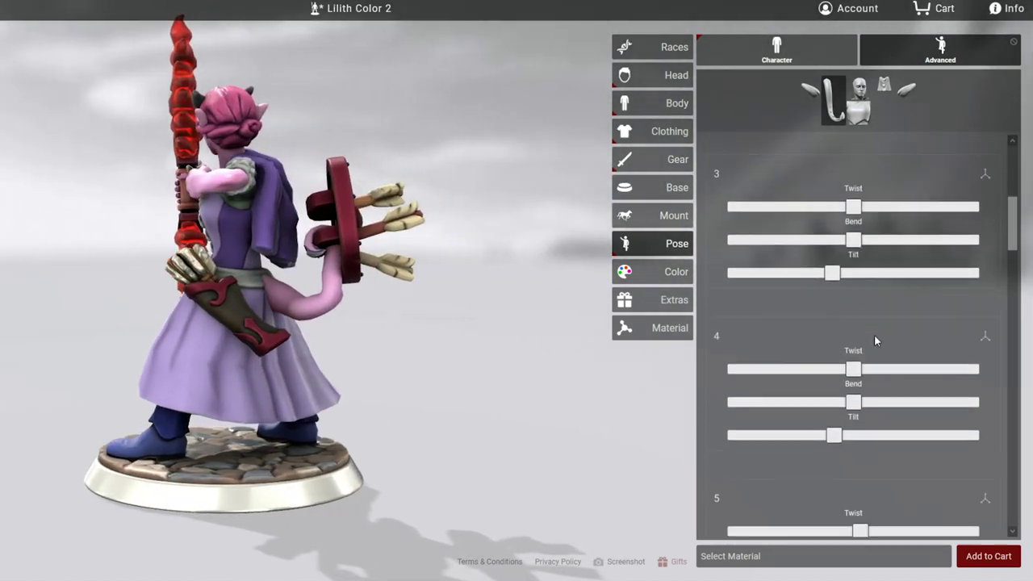
scroll(874, 337, down, 10)
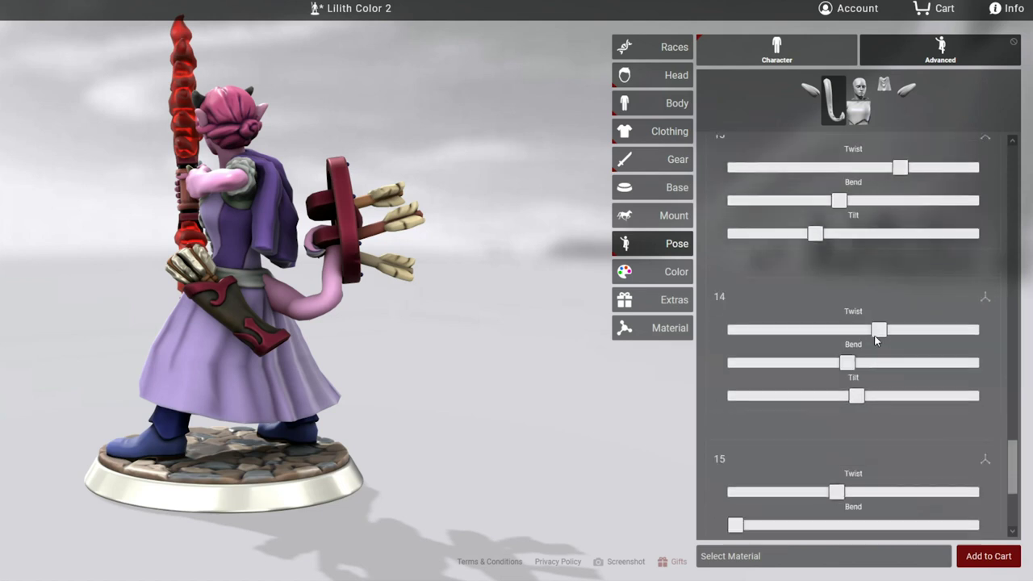
mouse_move(585, 355)
mouse_down()
mouse_move(383, 355)
mouse_move(658, 350)
mouse_move(543, 363)
mouse_move(577, 364)
mouse_up()
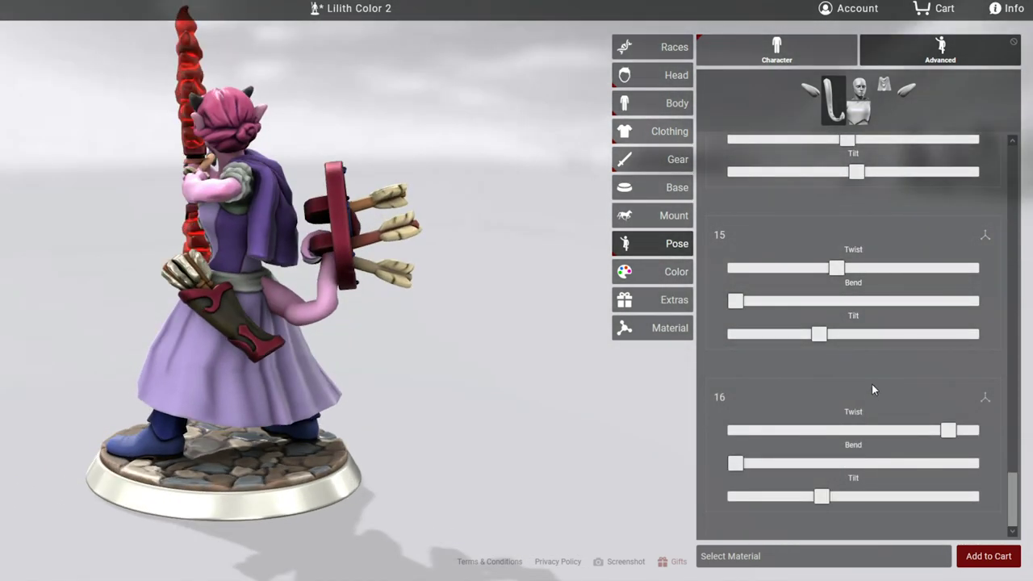
scroll(872, 361, up, 3)
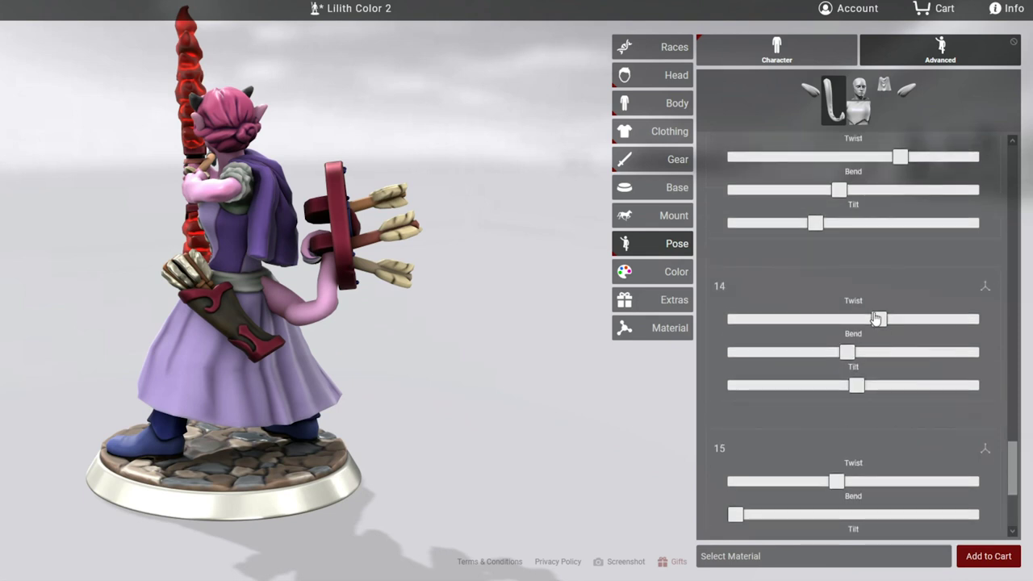
Inspect from the side and back how Lilith's curled tail holds the arrow-studded shield
mouse_move(855, 357)
mouse_down()
mouse_move(891, 353)
mouse_move(828, 357)
mouse_move(872, 353)
mouse_move(837, 355)
mouse_up()
drag(488, 394, 452, 379)
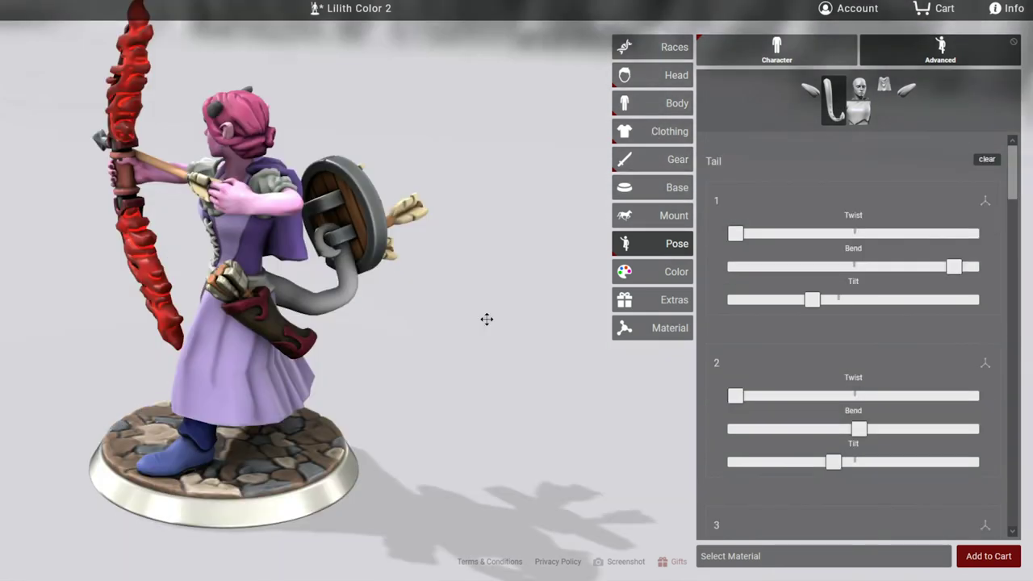
drag(487, 318, 387, 319)
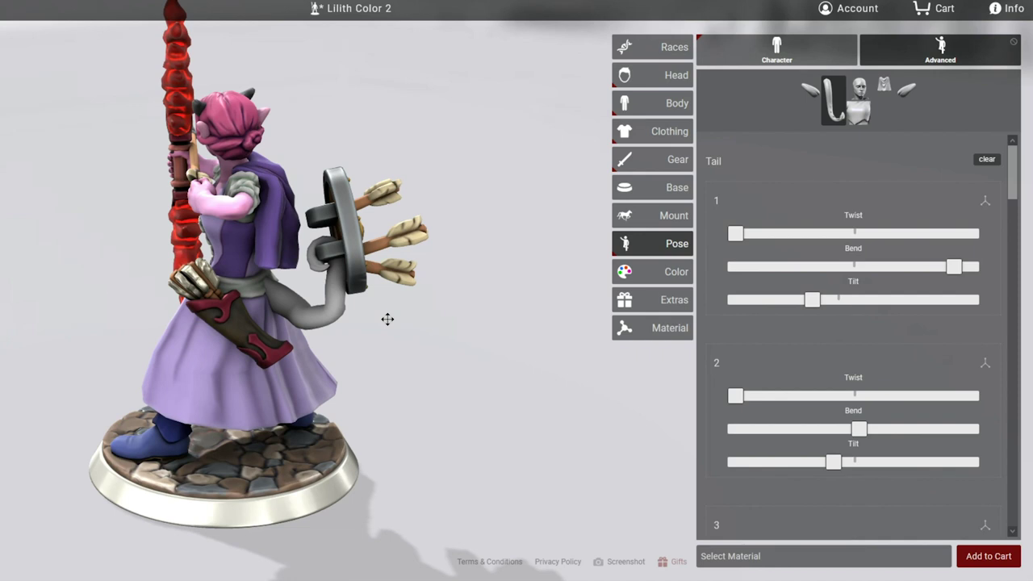
drag(392, 319, 511, 313)
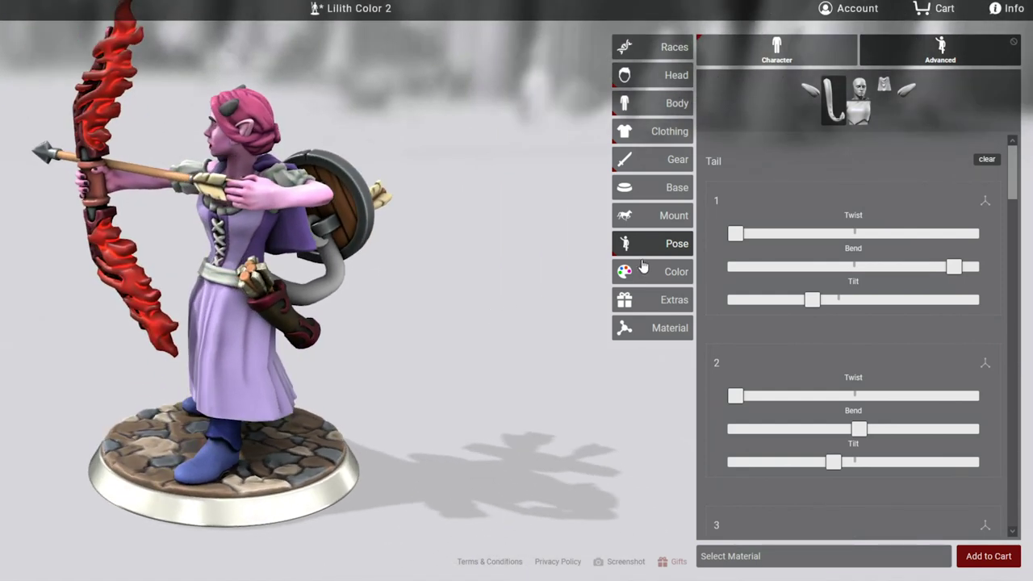
Swing the tail-held shield to Lilith's side with joints 1 and 2 Tilt at maximum and joint 4 Bend well below centre
drag(814, 305, 971, 300)
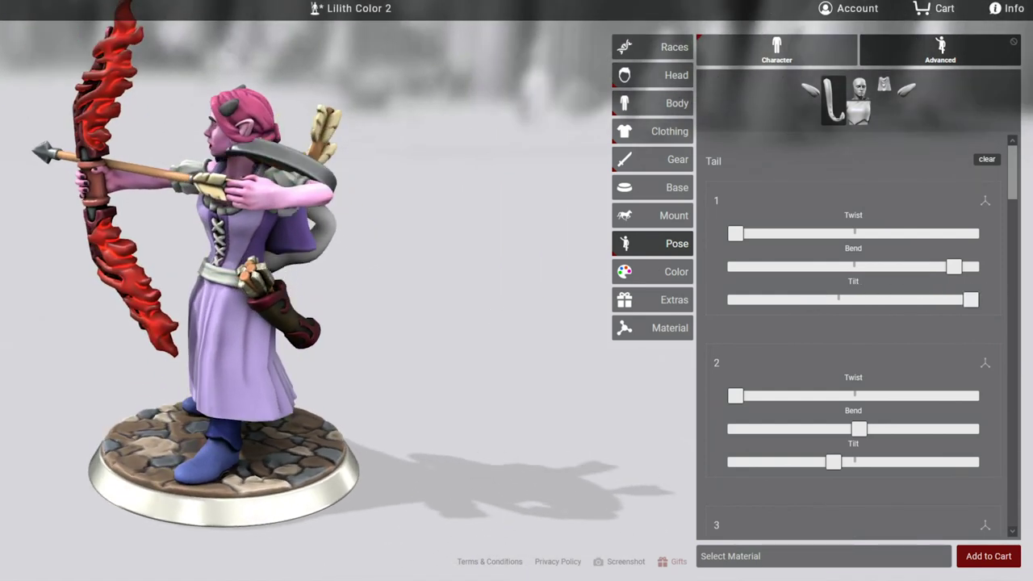
drag(916, 466, 971, 462)
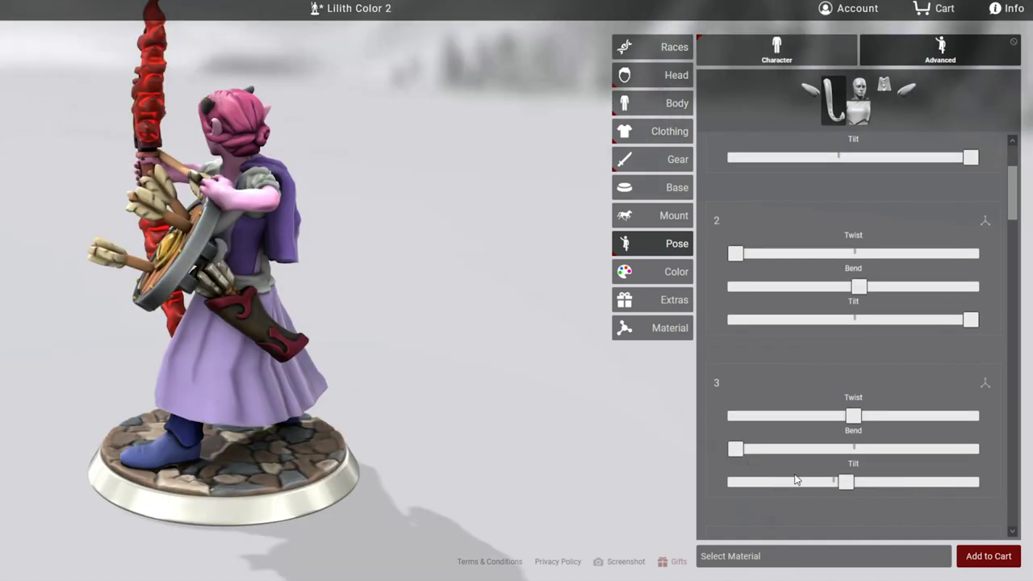
scroll(1002, 426, down, 4)
scroll(852, 348, down, 1)
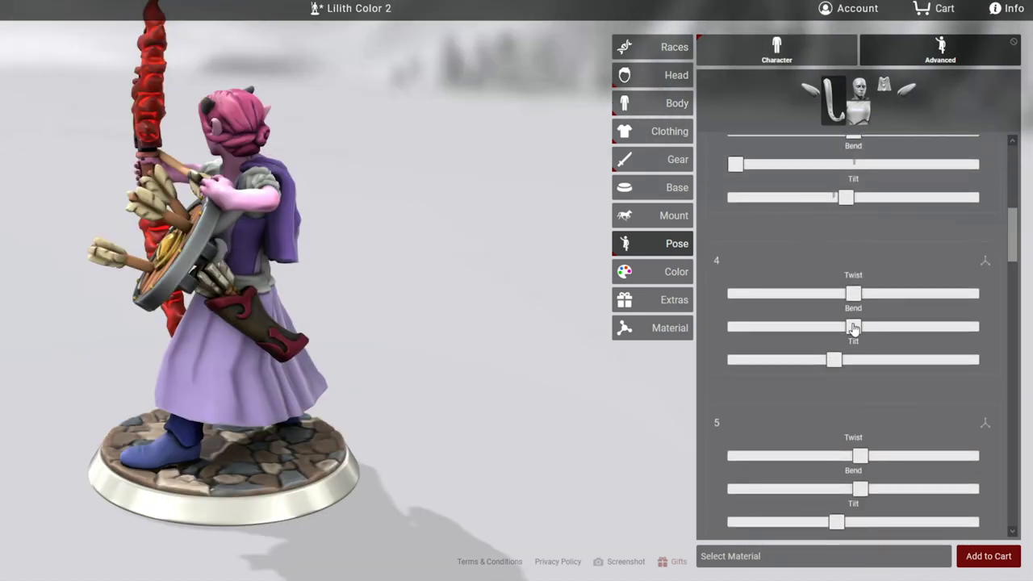
drag(838, 327, 693, 379)
drag(784, 370, 788, 369)
drag(453, 472, 662, 471)
drag(460, 478, 440, 468)
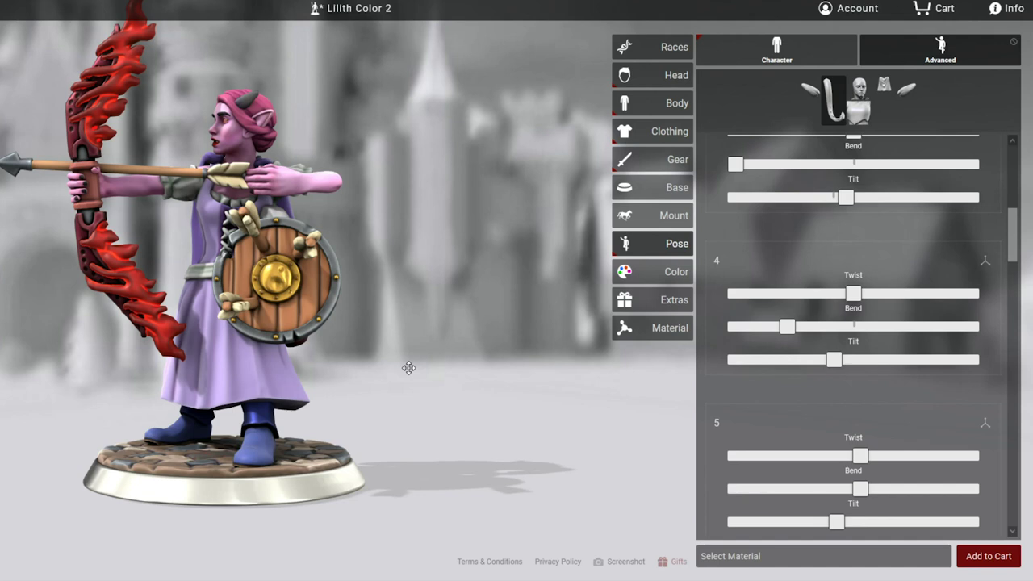
drag(294, 360, 552, 400)
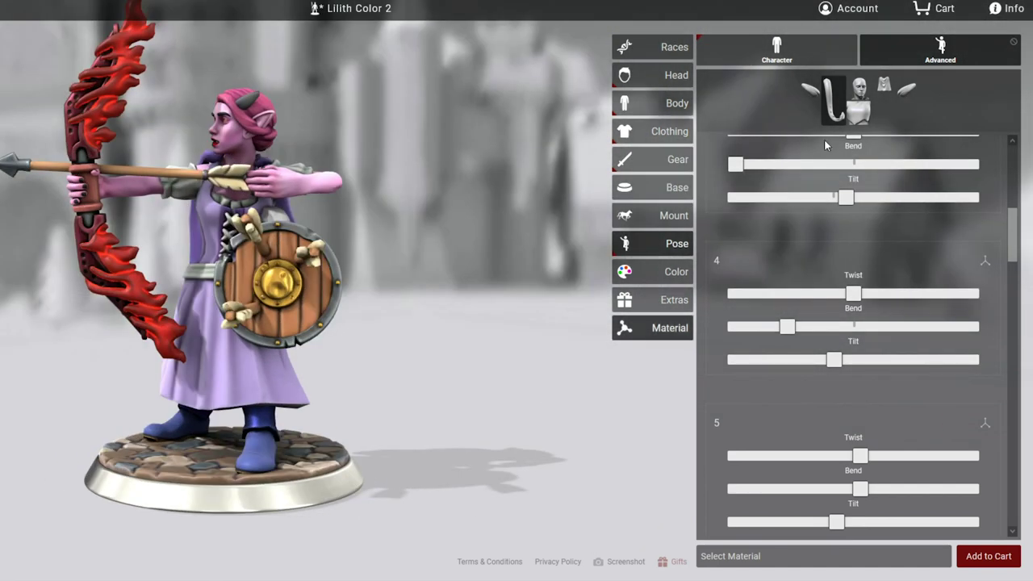
Unlink the right horn from the left one and lower its Twist to slightly below centre
click(808, 89)
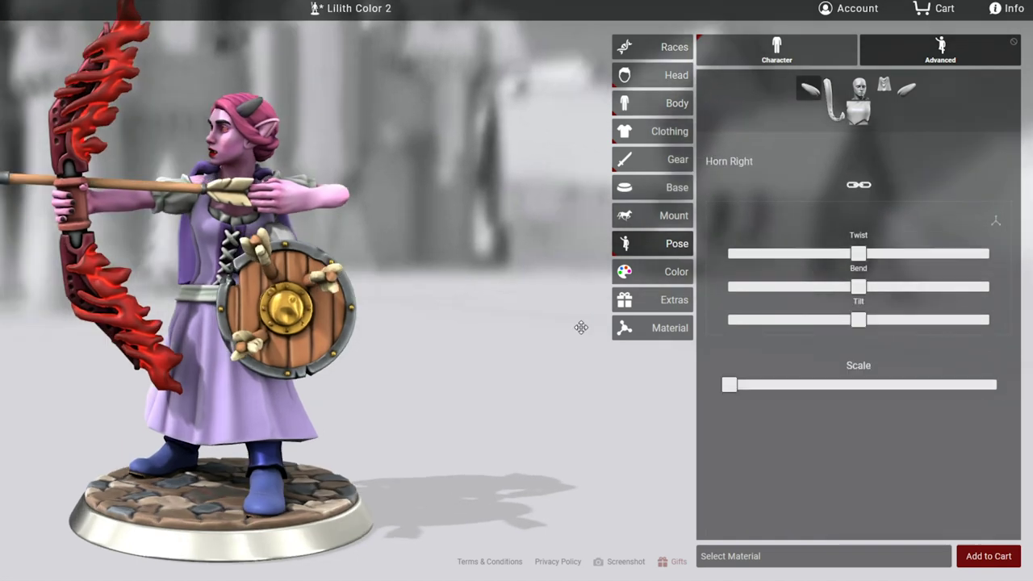
drag(551, 370, 865, 263)
drag(934, 264, 836, 255)
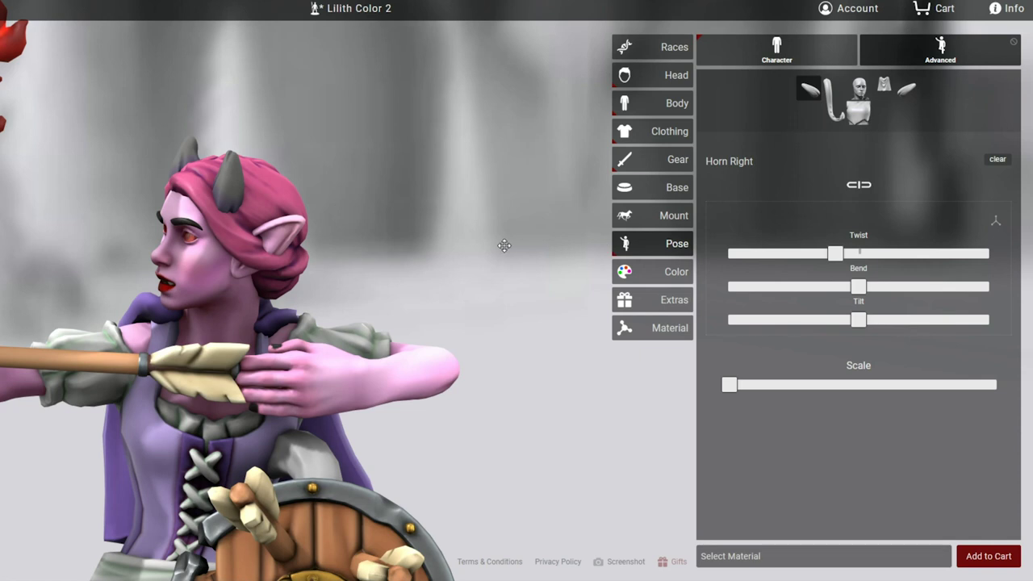
drag(503, 241, 489, 258)
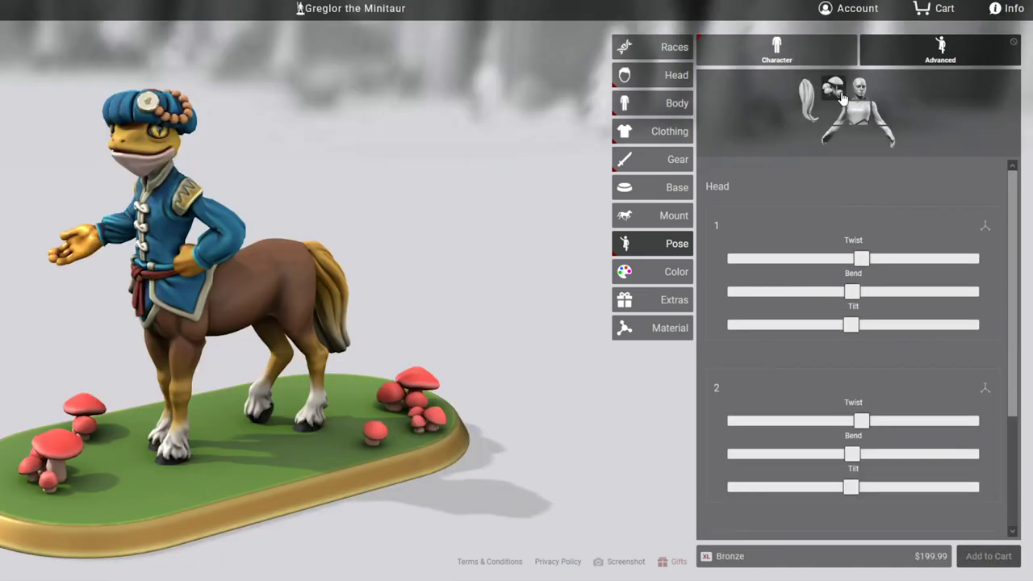
Open the advanced posing of Greglor the Minitaur's mushroom base items
click(838, 104)
drag(473, 467, 534, 491)
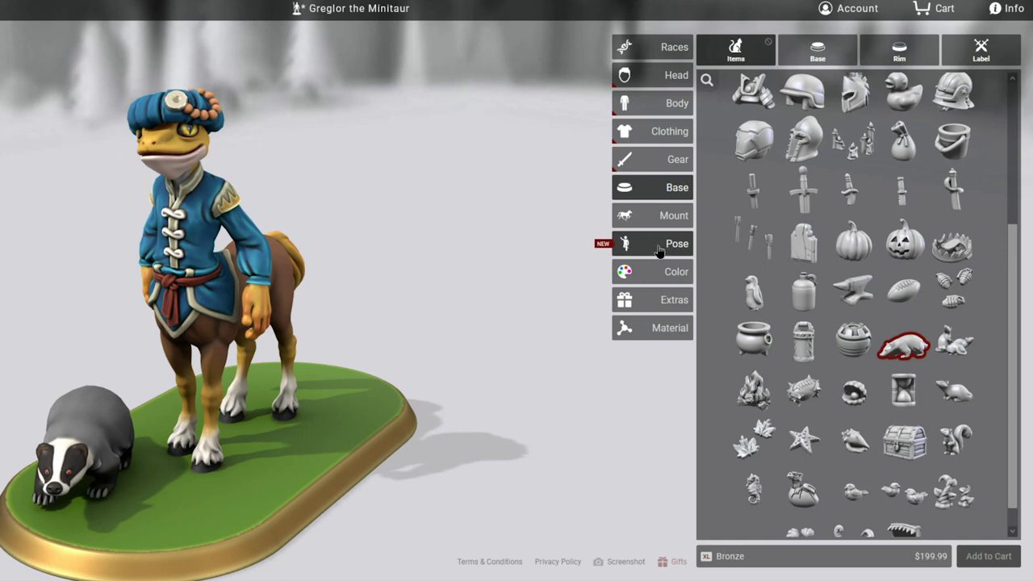
Try preset poses on Greglor with the badger companion on the base, including Leaping
click(660, 244)
click(782, 247)
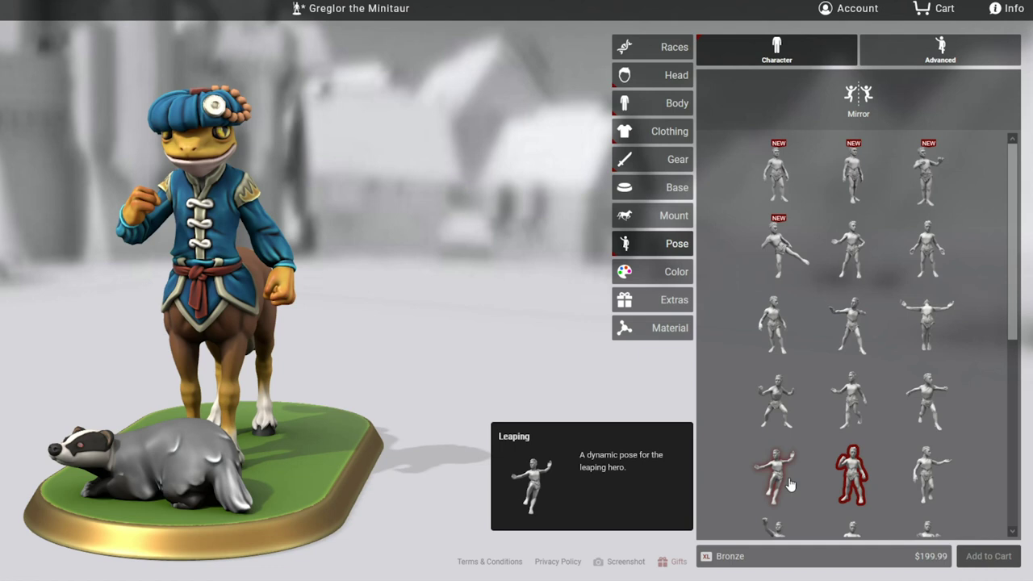
click(790, 484)
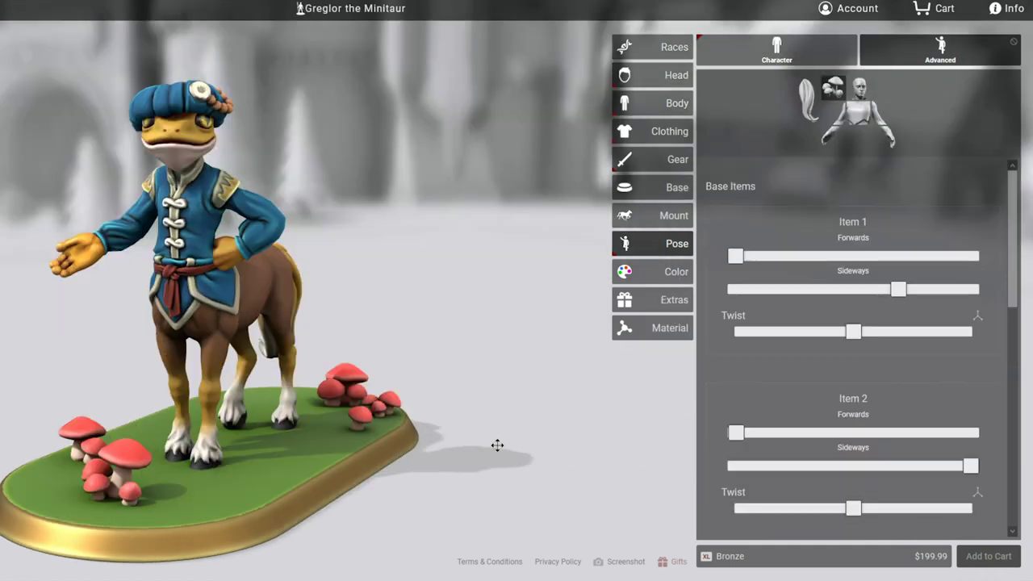
Reposition mushroom Item 1 with Forwards at about a third, Sideways at about a quarter and Twist at minimum
mouse_move(497, 446)
mouse_down()
mouse_move(498, 457)
mouse_move(496, 442)
mouse_up()
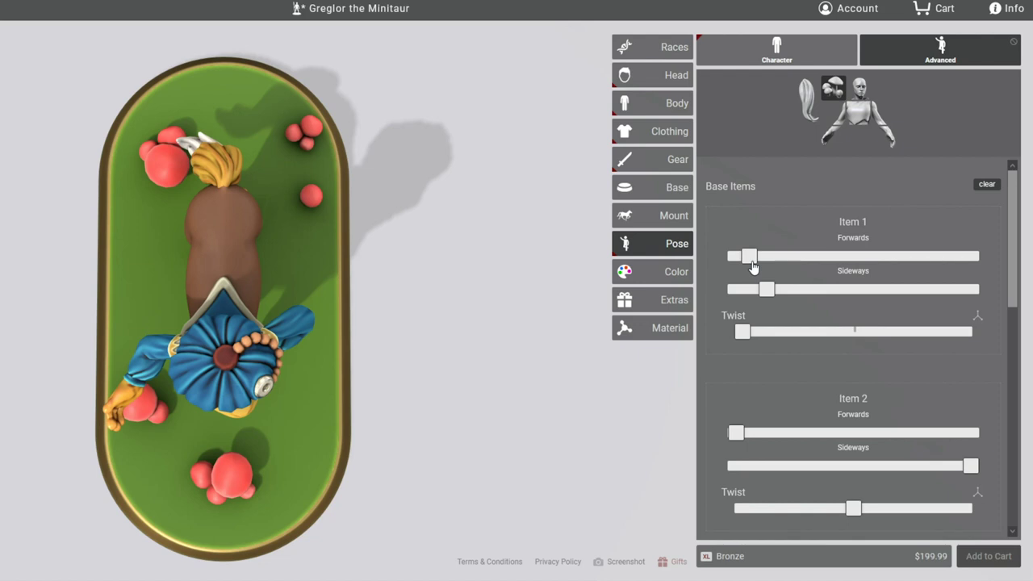
drag(914, 264, 736, 289)
drag(754, 332, 849, 331)
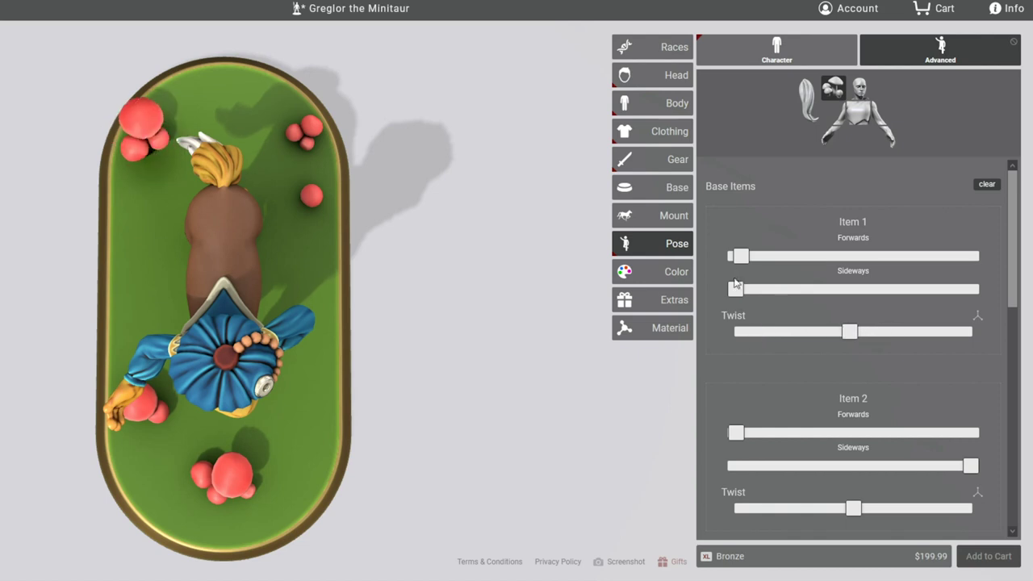
drag(888, 289, 795, 289)
drag(750, 256, 886, 256)
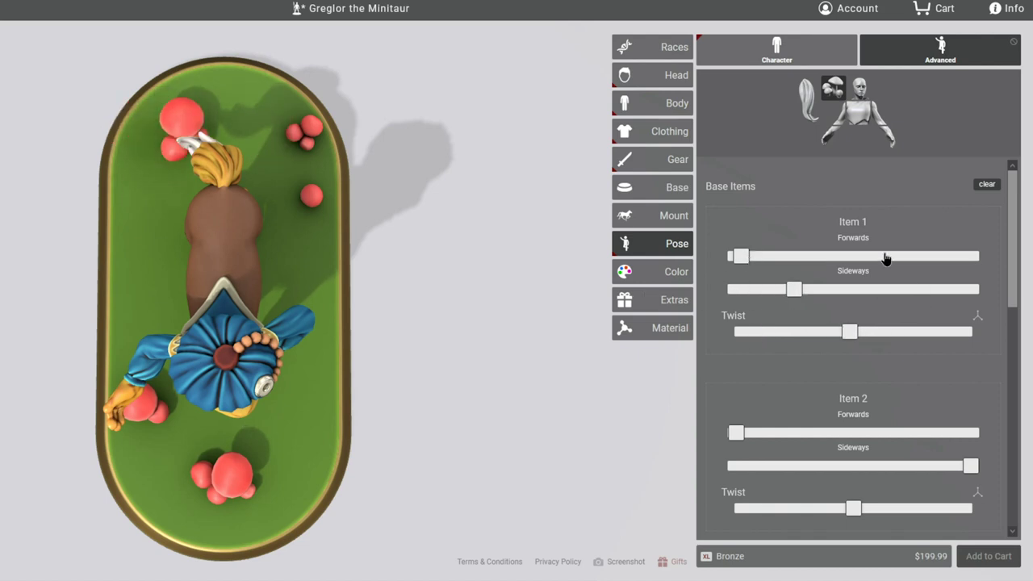
click(810, 260)
drag(829, 339, 744, 343)
drag(412, 348, 597, 229)
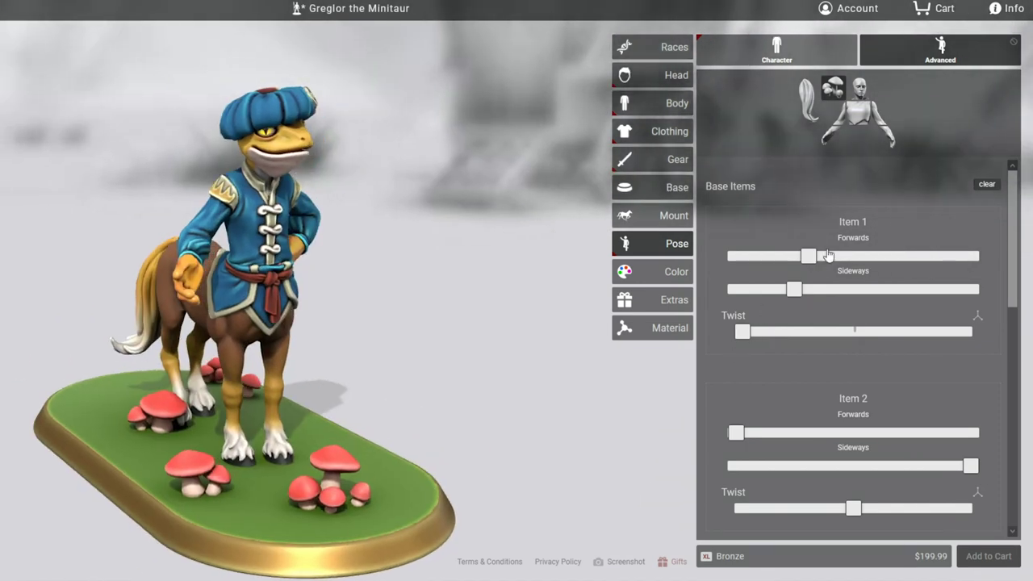
Move mushroom Item 4 by lowering Forwards to near its minimum and raising Sideways to about a quarter
scroll(869, 349, down, 5)
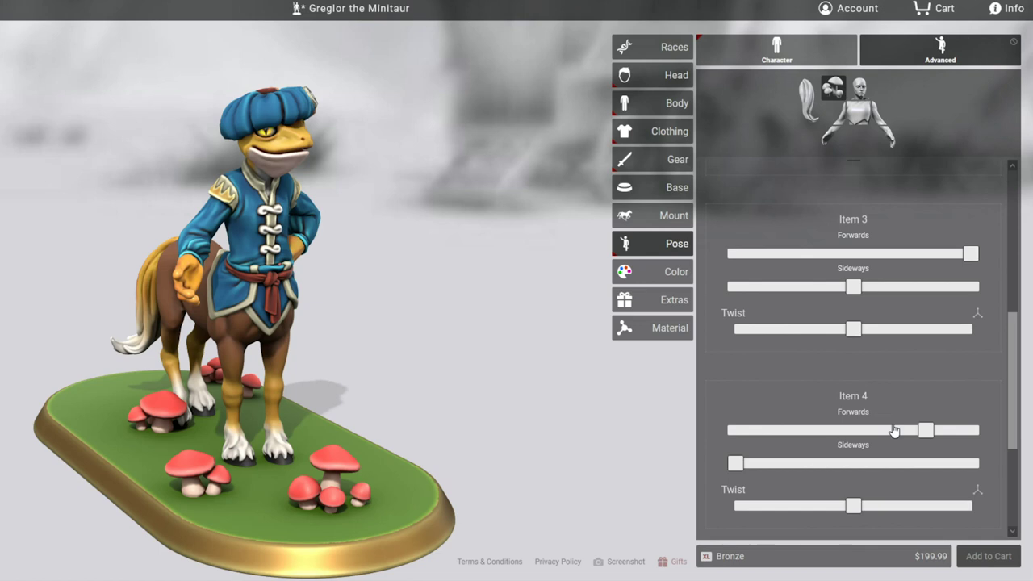
drag(925, 433, 773, 436)
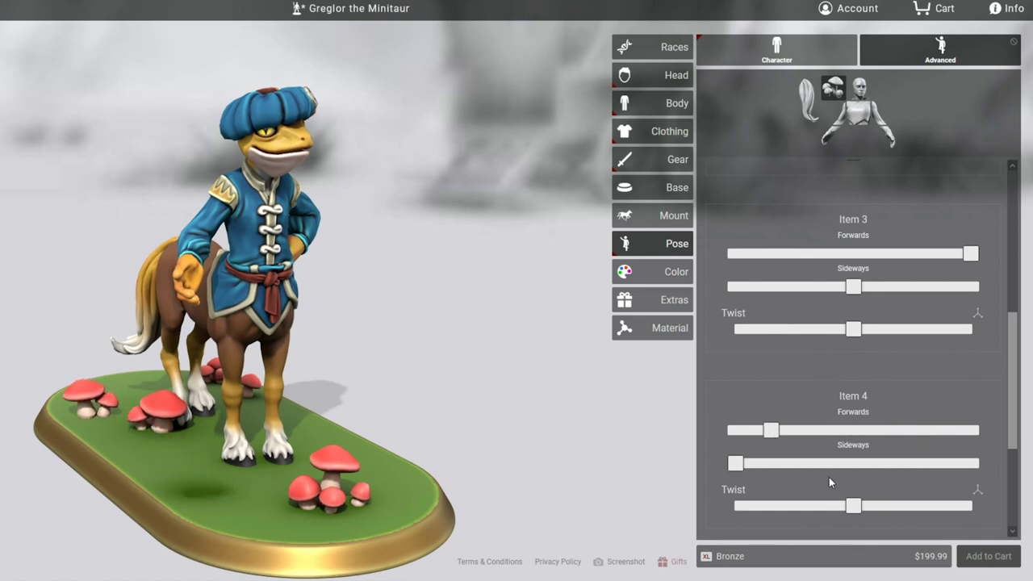
drag(744, 468, 800, 471)
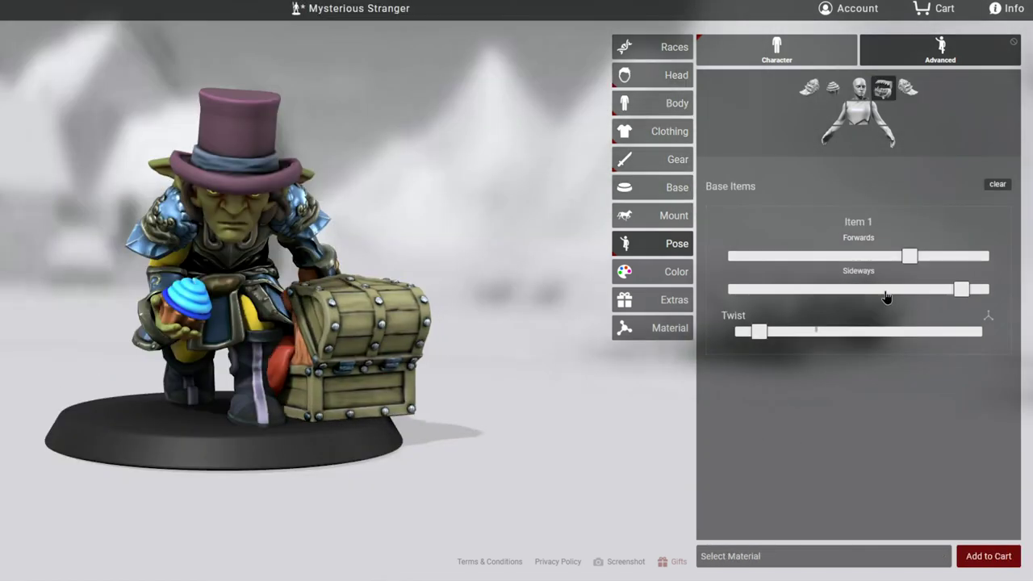
Place the Mysterious Stranger's chest with Forwards near maximum, Sideways at minimum and Twist near maximum
drag(901, 256, 981, 257)
drag(787, 289, 735, 289)
drag(766, 334, 948, 336)
drag(535, 436, 323, 452)
Turn the Torso over the chest by setting joint 1 Twist below centre and joints 2 and 3 Bend above centre
click(859, 113)
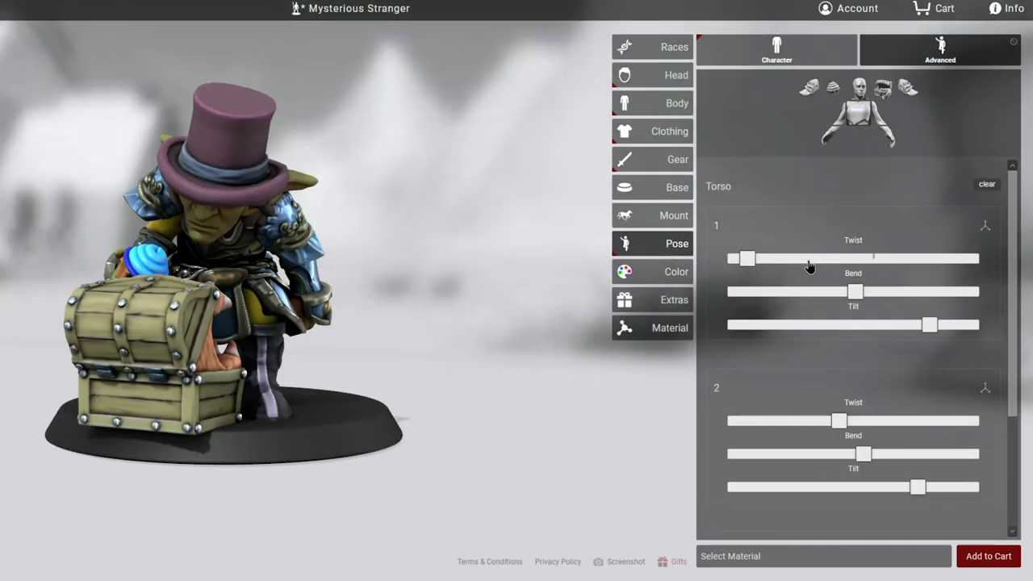
click(811, 259)
drag(840, 421, 887, 474)
scroll(856, 418, down, 2)
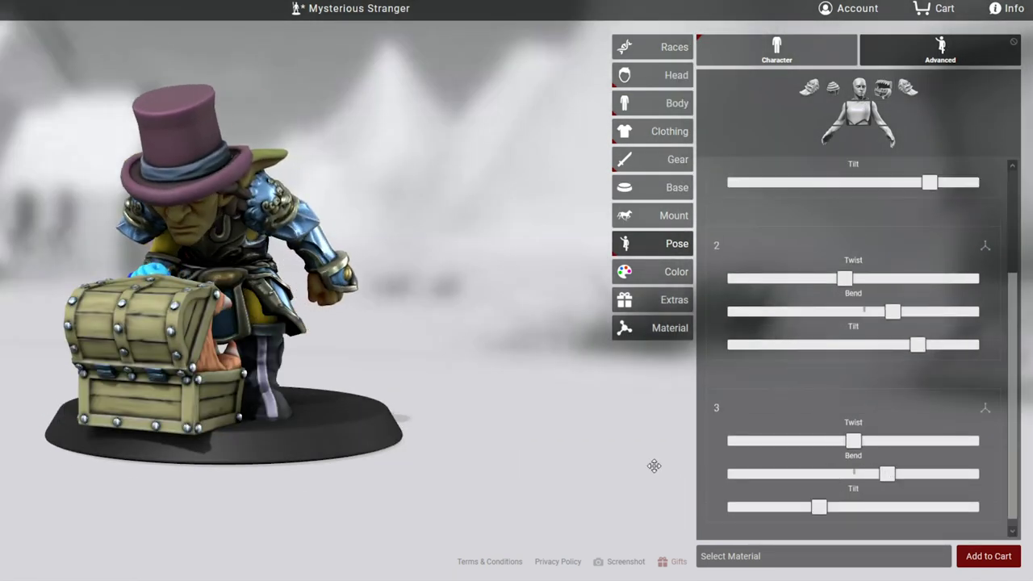
Rest the left hand on the chest lid by setting the Left Wrist's Tilt above centre
click(884, 137)
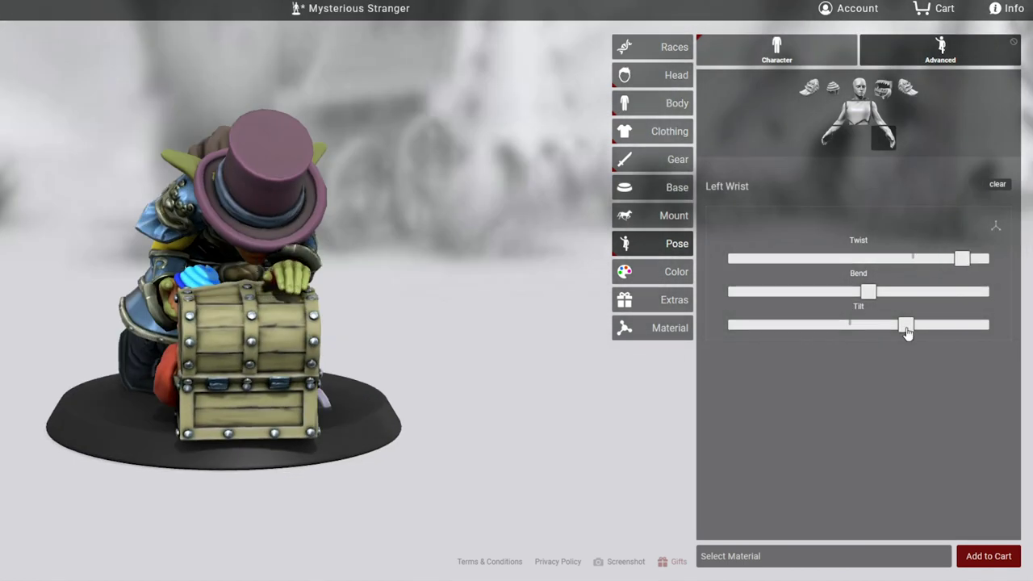
drag(897, 326, 891, 327)
drag(536, 410, 676, 320)
Set the goblin's facial expression to maximum Smile
click(676, 75)
click(803, 53)
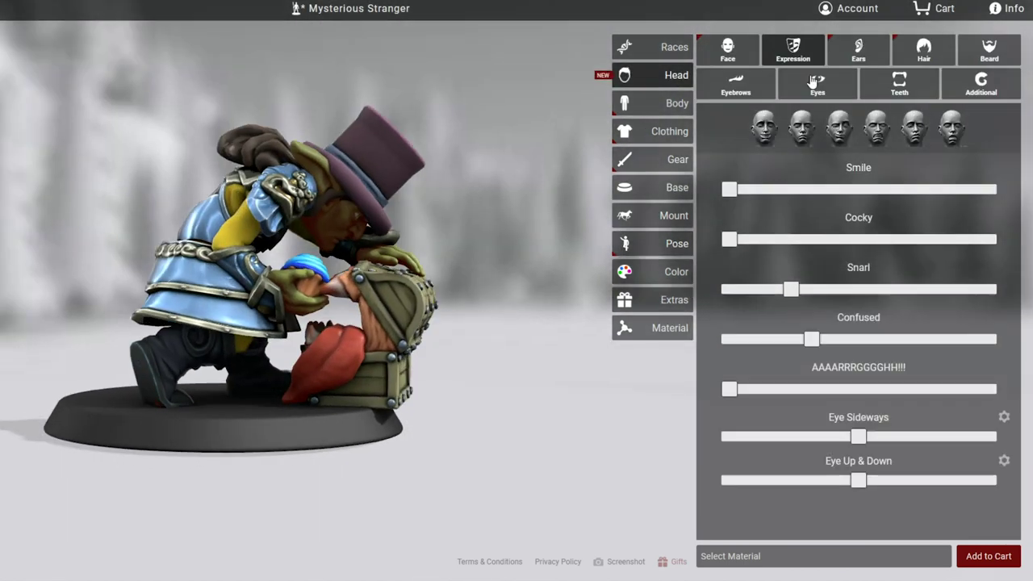
drag(730, 189, 989, 190)
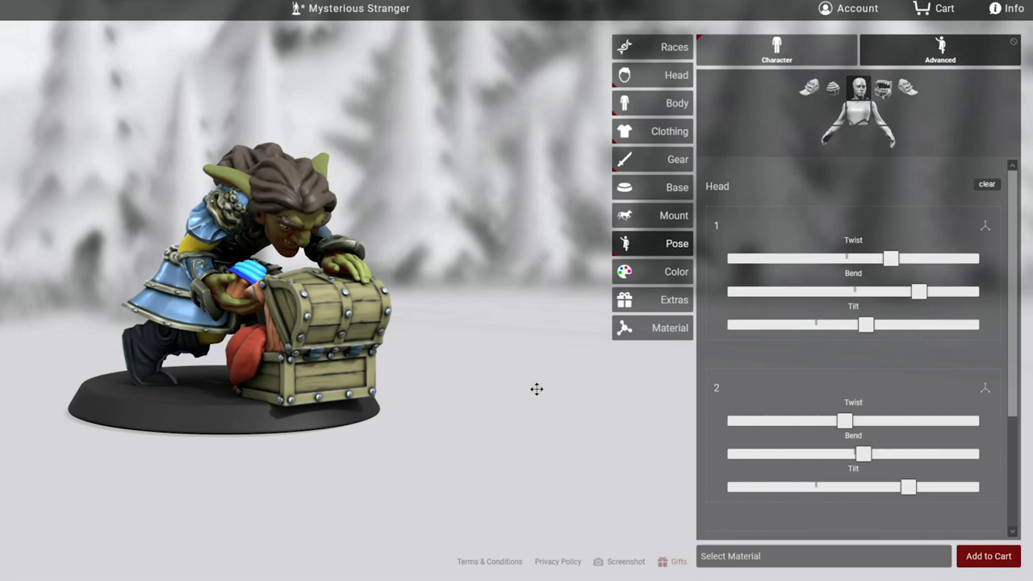
Examine the hatless goblin leaning over the chest up close from several angles
drag(537, 389, 408, 387)
scroll(559, 302, up, 2)
scroll(559, 302, up, 2)
drag(486, 337, 296, 286)
scroll(447, 331, down, 2)
drag(490, 391, 455, 378)
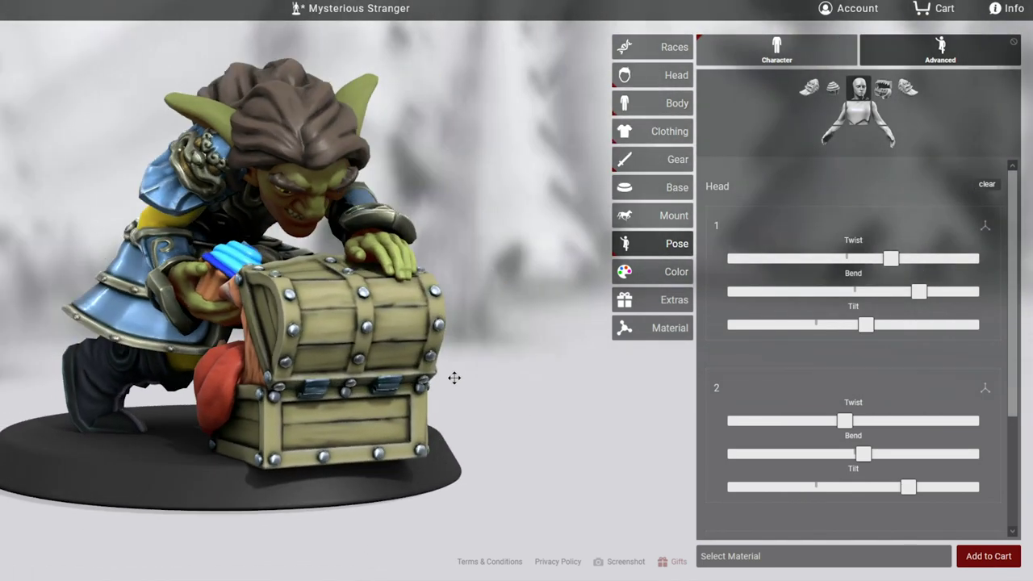